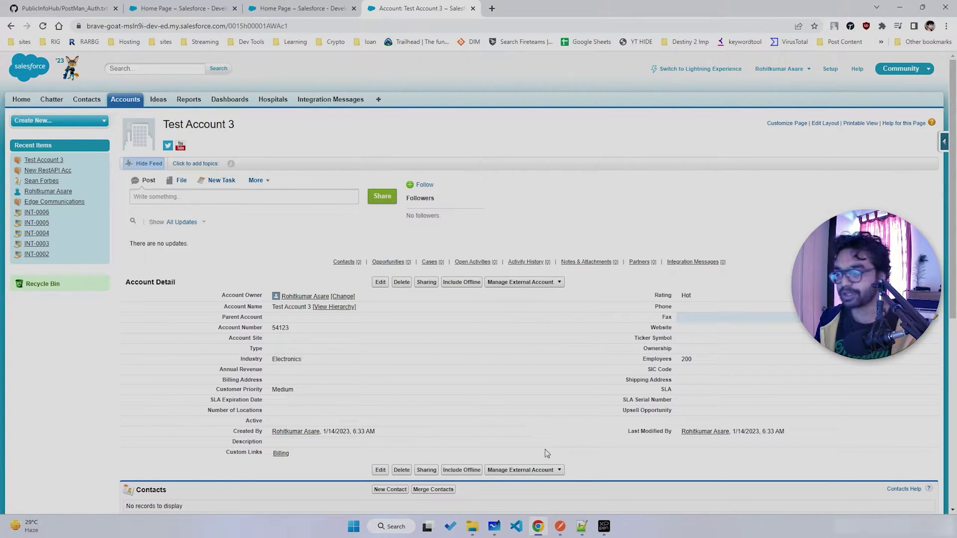
# - Bring Postman's Create Account POST request for Test Account 3 up over Salesforce
pyautogui.click(560, 527)
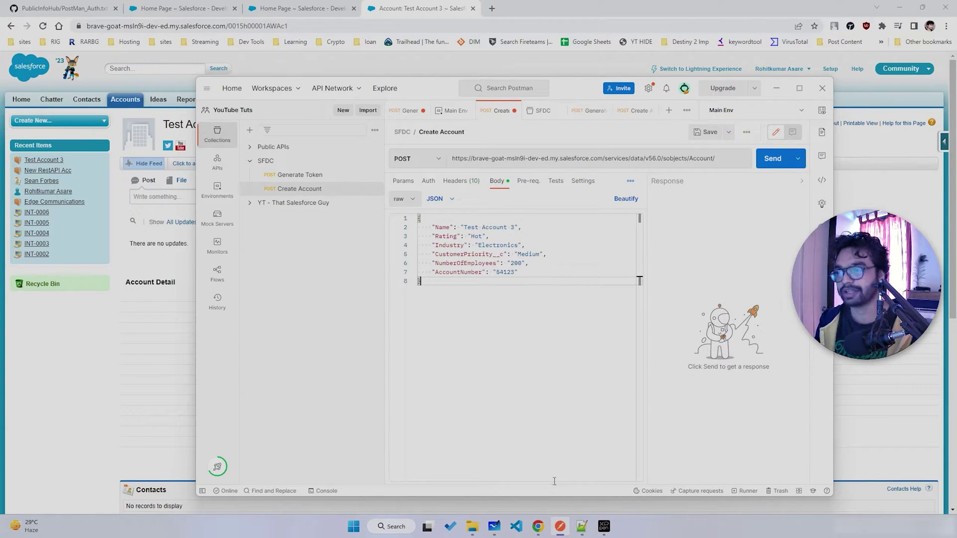
# - Hide Postman to check Salesforce, restore it, then switch to the blank 'vid 3' whiteboard
pyautogui.click(559, 526)
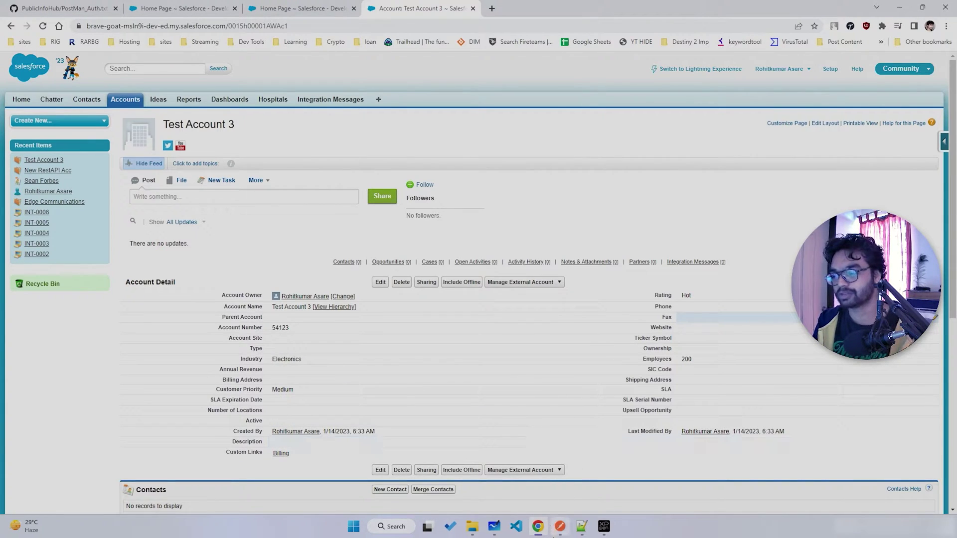
pyautogui.click(558, 528)
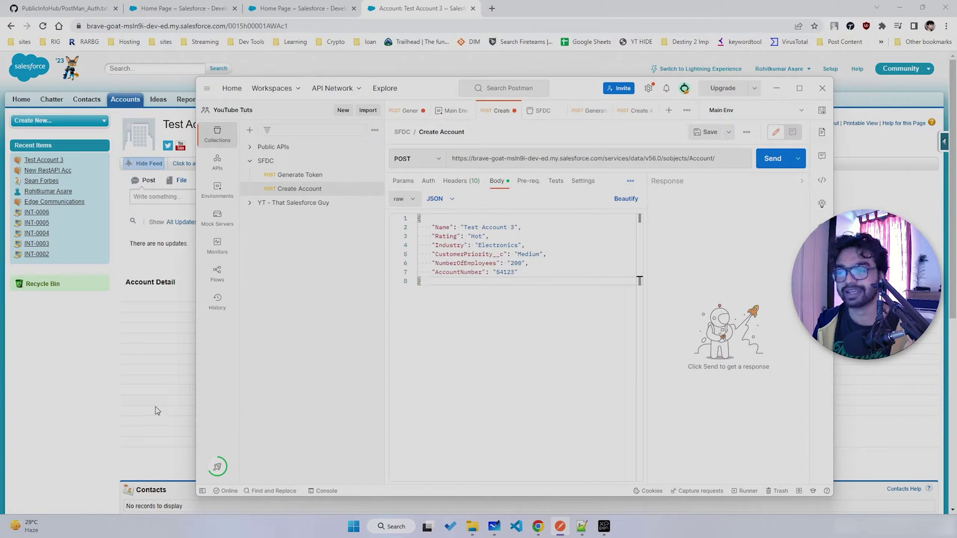
pyautogui.hotkey('alt', 'Tab')
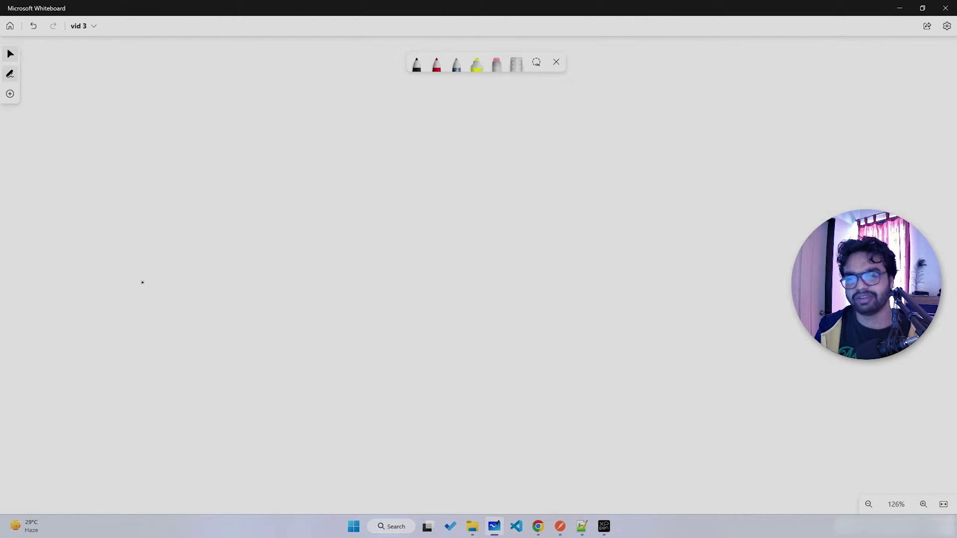
# - Draw an SF box on the left with a label above it, and a Mobile App box on the right
pyautogui.moveTo(127, 245)
pyautogui.mouseDown()
pyautogui.moveTo(133, 330)
pyautogui.moveTo(323, 327)
pyautogui.moveTo(167, 353)
pyautogui.mouseUp()
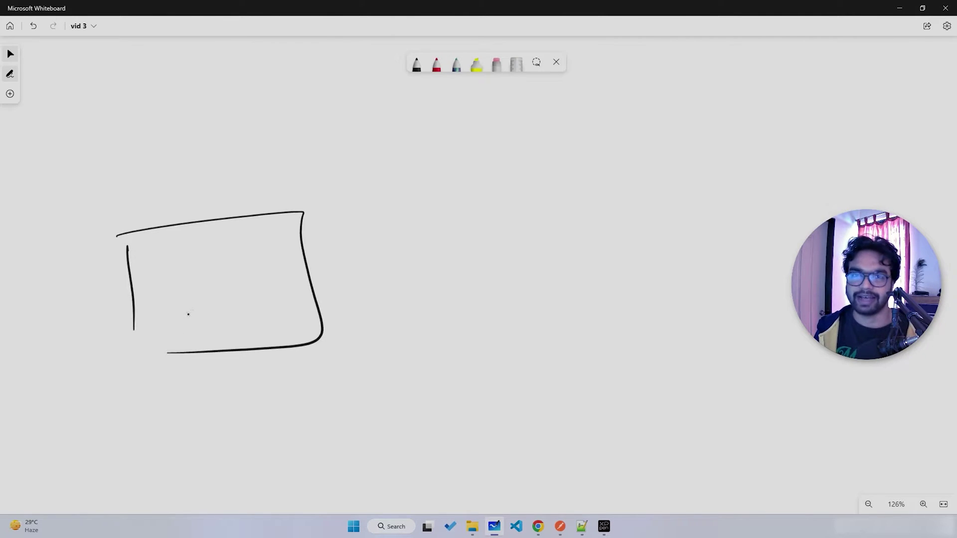
pyautogui.moveTo(205, 271)
pyautogui.mouseDown()
pyautogui.moveTo(184, 303)
pyautogui.moveTo(233, 269)
pyautogui.moveTo(238, 285)
pyautogui.mouseUp()
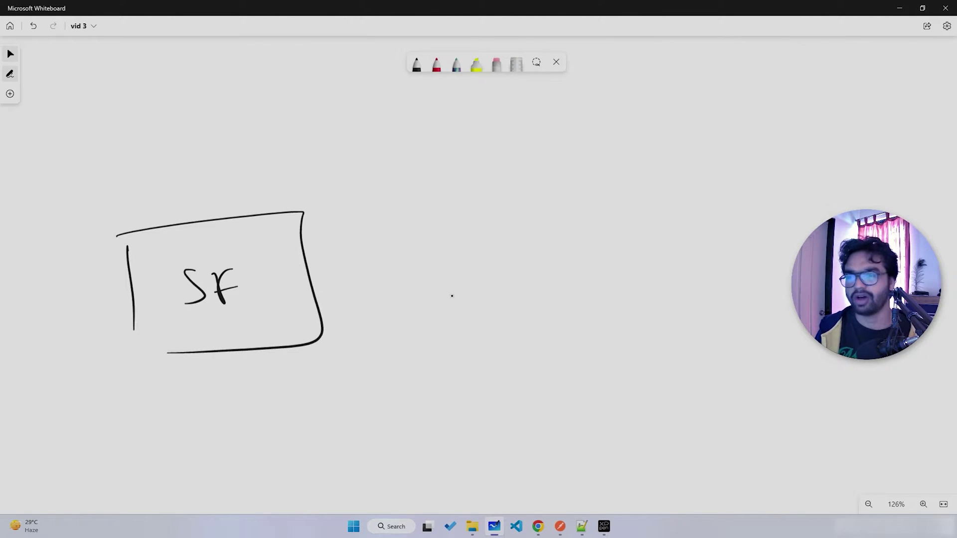
pyautogui.moveTo(269, 150); pyautogui.dragTo(259, 185)
pyautogui.moveTo(270, 150)
pyautogui.mouseDown()
pyautogui.moveTo(280, 172)
pyautogui.moveTo(299, 160)
pyautogui.mouseUp()
pyautogui.moveTo(324, 154)
pyautogui.mouseDown()
pyautogui.moveTo(310, 168)
pyautogui.moveTo(342, 159)
pyautogui.moveTo(356, 140)
pyautogui.moveTo(372, 170)
pyautogui.mouseUp()
pyautogui.moveTo(530, 223); pyautogui.dragTo(556, 394)
pyautogui.moveTo(534, 221)
pyautogui.mouseDown()
pyautogui.moveTo(547, 218)
pyautogui.moveTo(542, 369)
pyautogui.mouseUp()
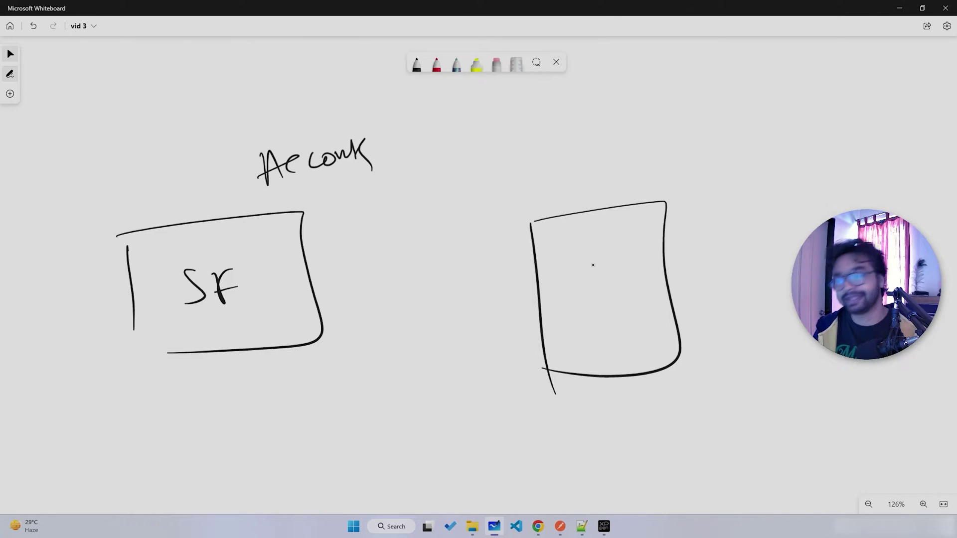
pyautogui.moveTo(546, 250)
pyautogui.mouseDown()
pyautogui.moveTo(573, 271)
pyautogui.moveTo(643, 255)
pyautogui.moveTo(656, 267)
pyautogui.mouseUp()
pyautogui.moveTo(574, 304)
pyautogui.mouseDown()
pyautogui.moveTo(566, 340)
pyautogui.moveTo(633, 344)
pyautogui.mouseUp()
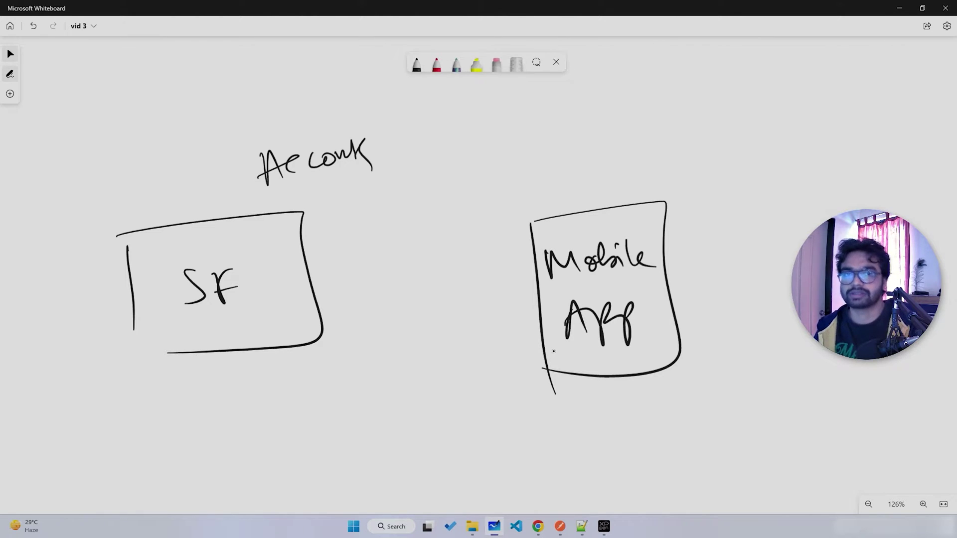
# - Underline the SF label, draw an arrow from Mobile App to SF, and write Req and Inbound above it
pyautogui.moveTo(283, 187); pyautogui.dragTo(349, 171)
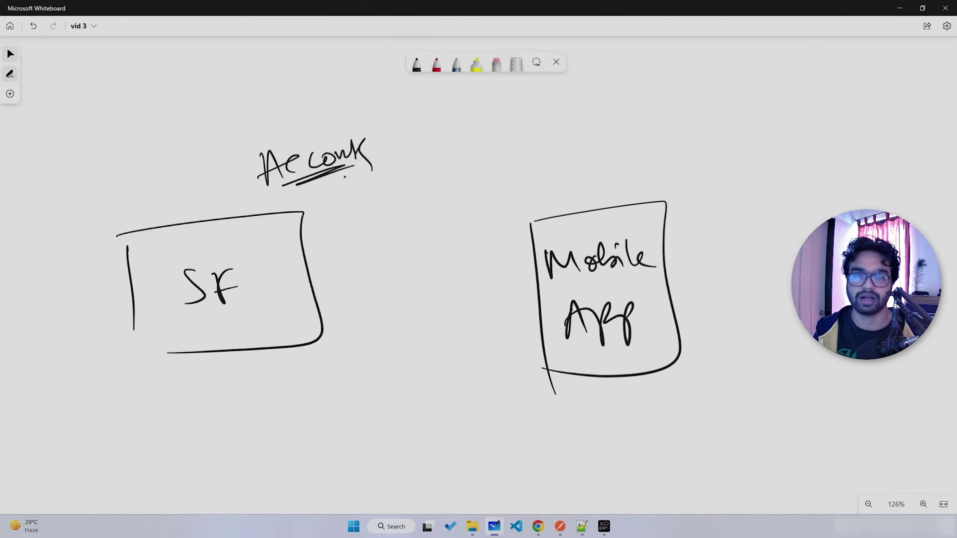
pyautogui.moveTo(513, 245)
pyautogui.mouseDown()
pyautogui.moveTo(363, 253)
pyautogui.moveTo(395, 258)
pyautogui.mouseUp()
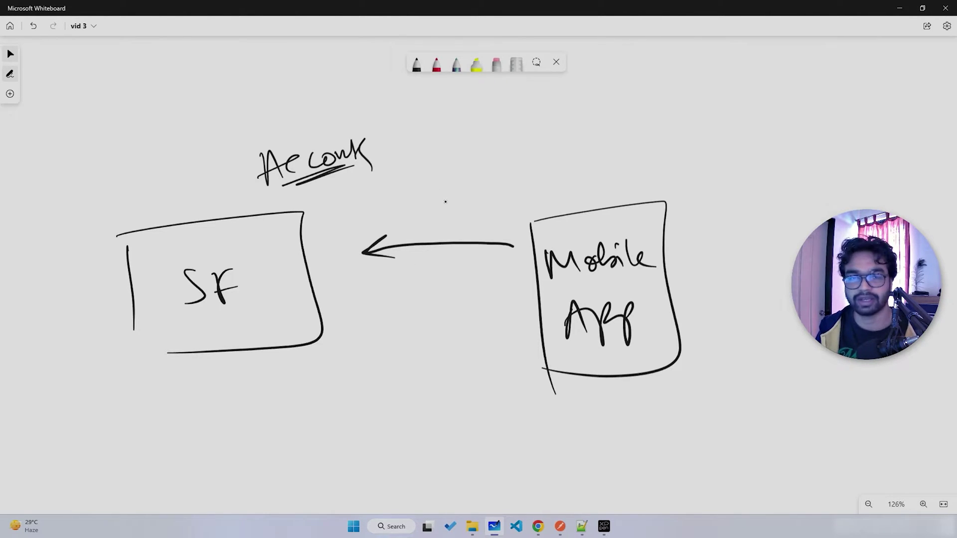
pyautogui.moveTo(430, 200)
pyautogui.mouseDown()
pyautogui.moveTo(451, 210)
pyautogui.moveTo(486, 197)
pyautogui.moveTo(509, 207)
pyautogui.mouseUp()
pyautogui.moveTo(428, 160)
pyautogui.mouseDown()
pyautogui.moveTo(455, 146)
pyautogui.moveTo(443, 184)
pyautogui.mouseUp()
pyautogui.moveTo(456, 172)
pyautogui.mouseDown()
pyautogui.moveTo(476, 155)
pyautogui.moveTo(481, 177)
pyautogui.mouseUp()
pyautogui.moveTo(479, 141)
pyautogui.mouseDown()
pyautogui.moveTo(501, 165)
pyautogui.moveTo(516, 149)
pyautogui.moveTo(563, 148)
pyautogui.mouseUp()
# - Finish the word Inbound, close the SF box corner, and write Auth underlined twice below the arrow
pyautogui.click(551, 173)
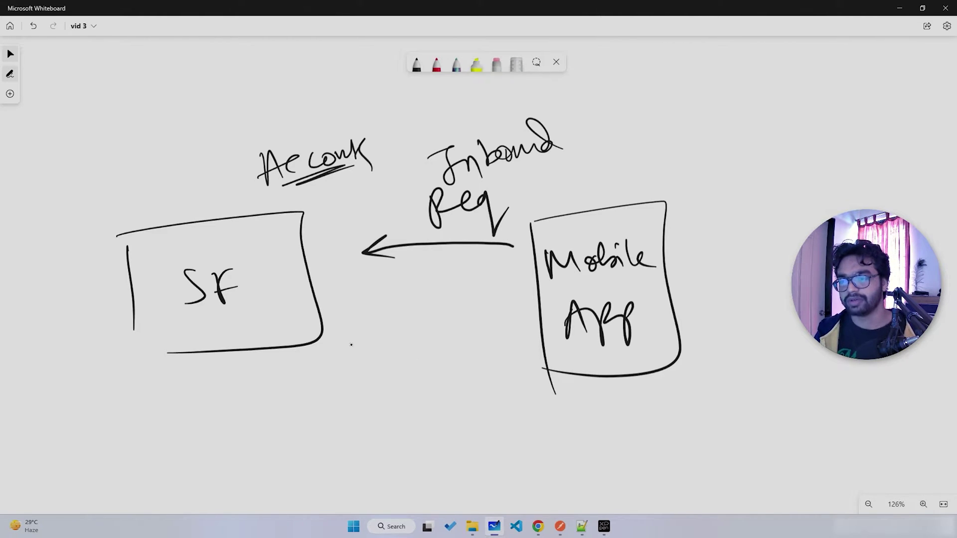
pyautogui.moveTo(134, 325); pyautogui.dragTo(195, 343)
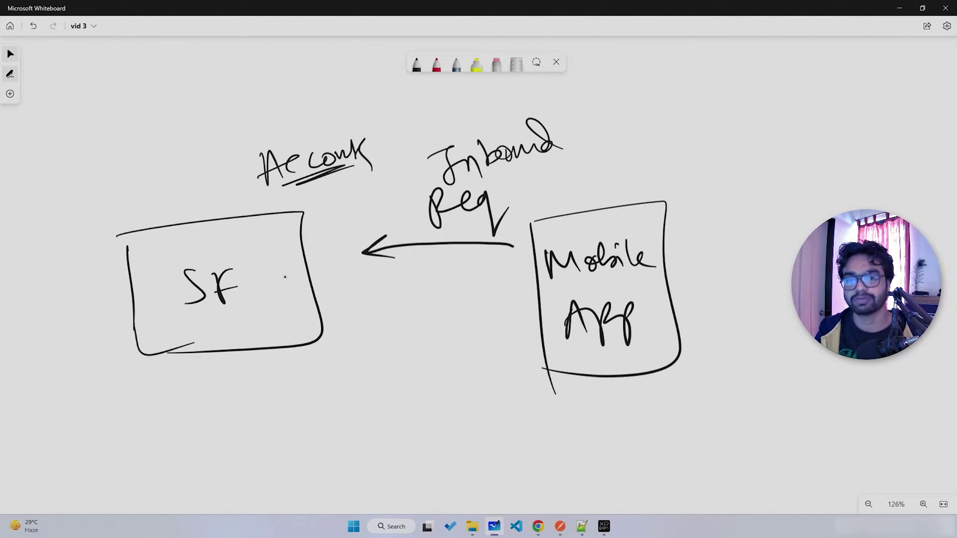
pyautogui.moveTo(422, 261); pyautogui.dragTo(414, 308)
pyautogui.moveTo(423, 262)
pyautogui.mouseDown()
pyautogui.moveTo(429, 302)
pyautogui.moveTo(465, 299)
pyautogui.mouseUp()
pyautogui.moveTo(461, 263); pyautogui.dragTo(481, 295)
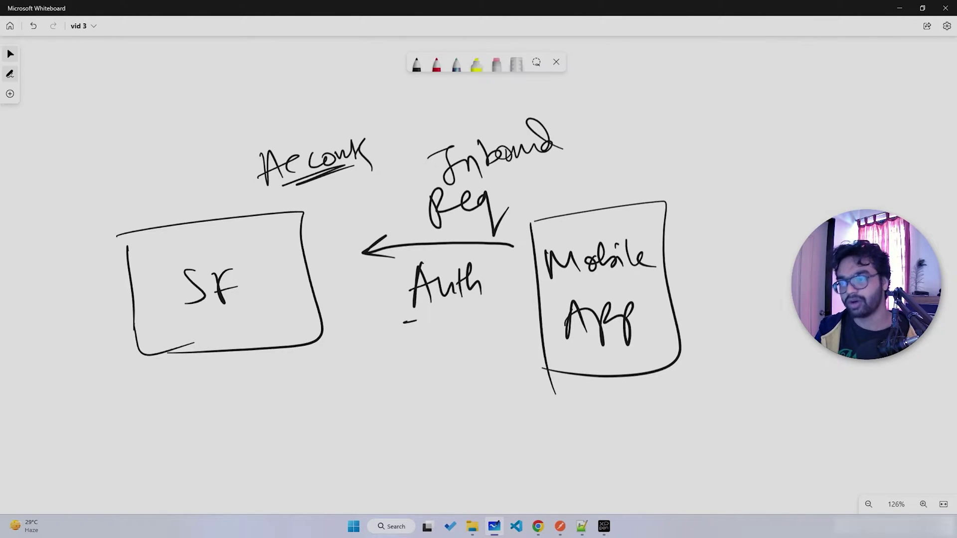
pyautogui.moveTo(404, 324); pyautogui.dragTo(467, 309)
pyautogui.moveTo(405, 329); pyautogui.dragTo(466, 315)
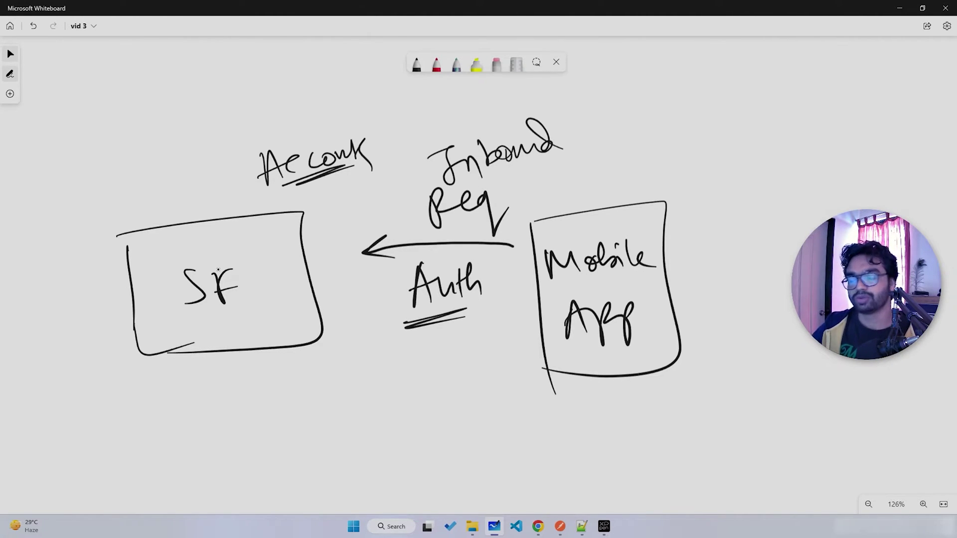
# - Draw a return arrow from SF to Mobile App, point to and circle Auth, then return to Salesforce
pyautogui.moveTo(451, 349)
pyautogui.mouseDown()
pyautogui.moveTo(442, 319)
pyautogui.moveTo(455, 325)
pyautogui.mouseUp()
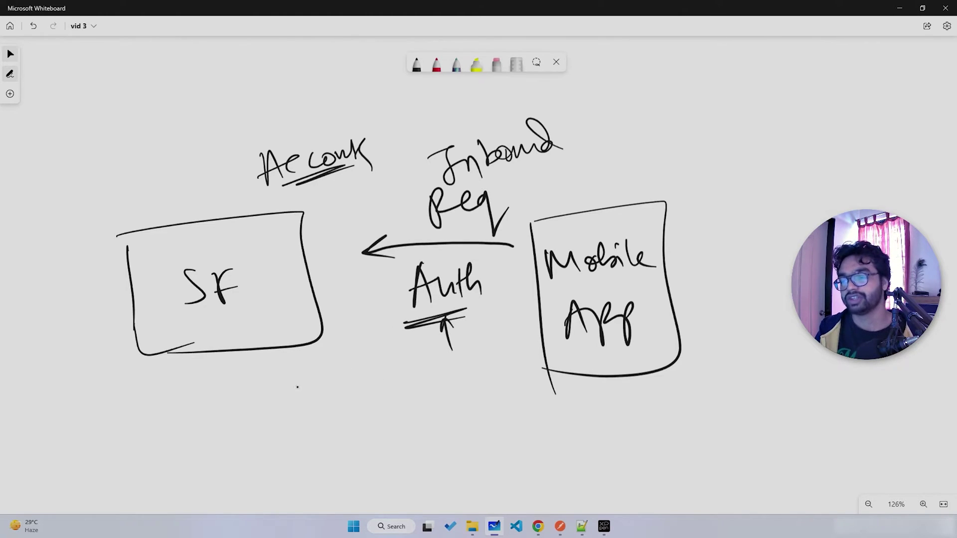
pyautogui.moveTo(289, 366)
pyautogui.mouseDown()
pyautogui.moveTo(482, 370)
pyautogui.moveTo(482, 386)
pyautogui.mouseUp()
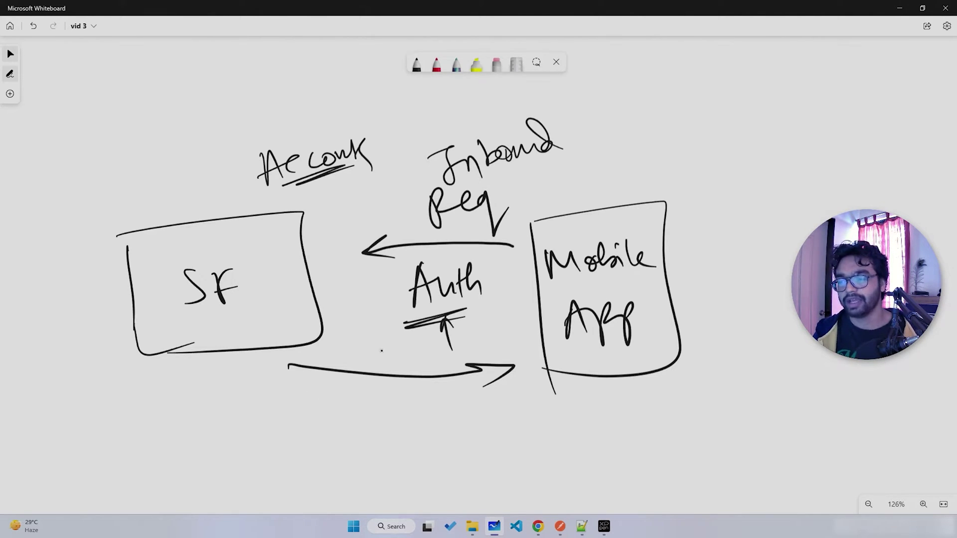
pyautogui.moveTo(423, 267)
pyautogui.mouseDown()
pyautogui.moveTo(512, 300)
pyautogui.moveTo(439, 264)
pyautogui.mouseUp()
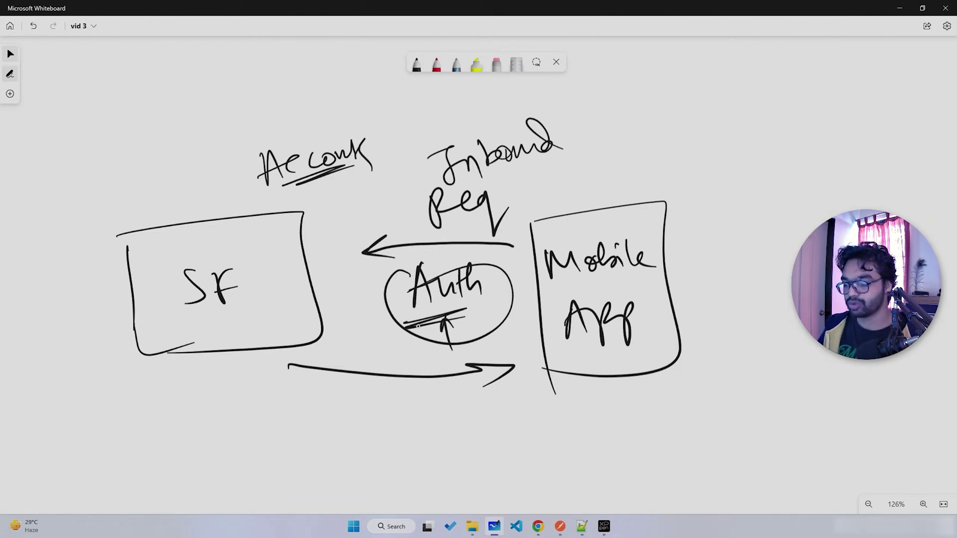
pyautogui.hotkey('alt', 'Tab')
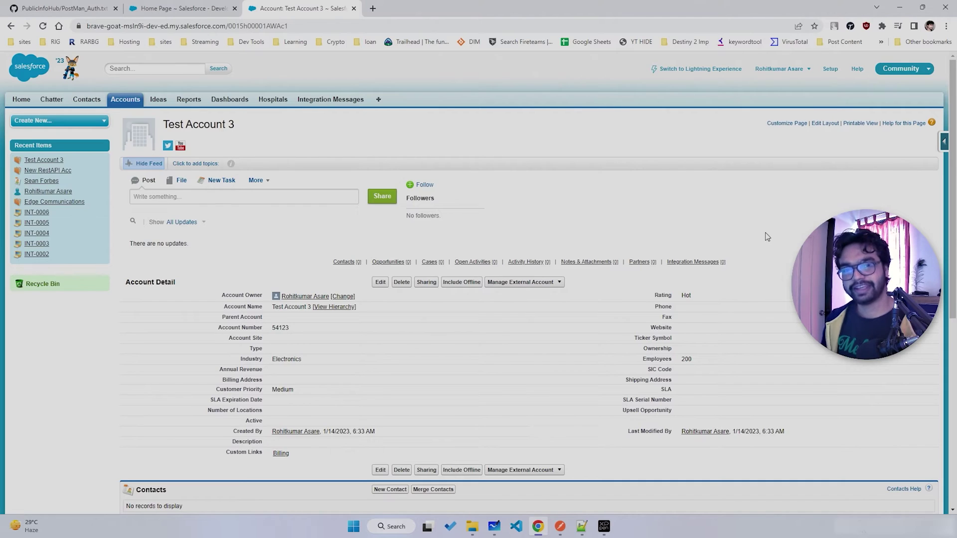
# - Search Setup for 'apps' and start a New Connected App from the Apps page
pyautogui.click(830, 70)
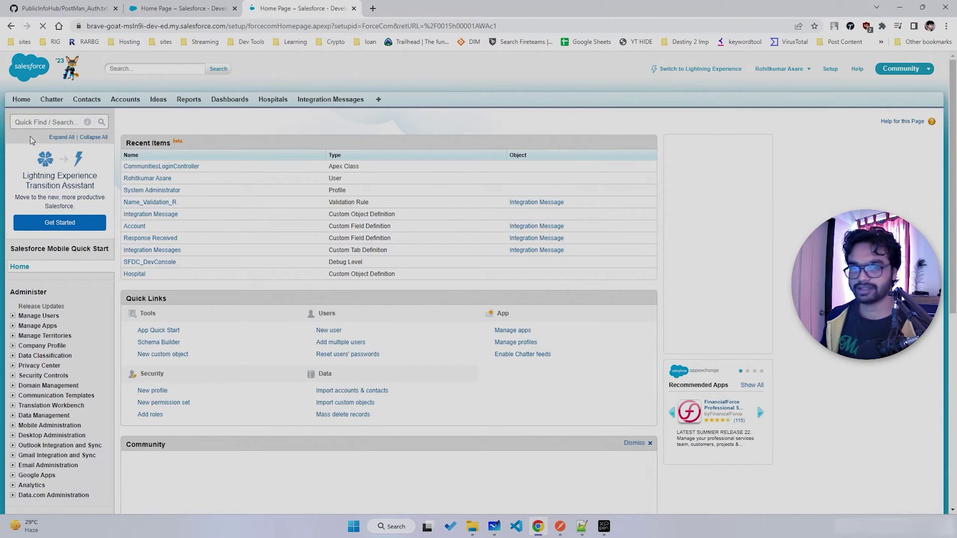
pyautogui.click(35, 121)
pyautogui.write('apps')
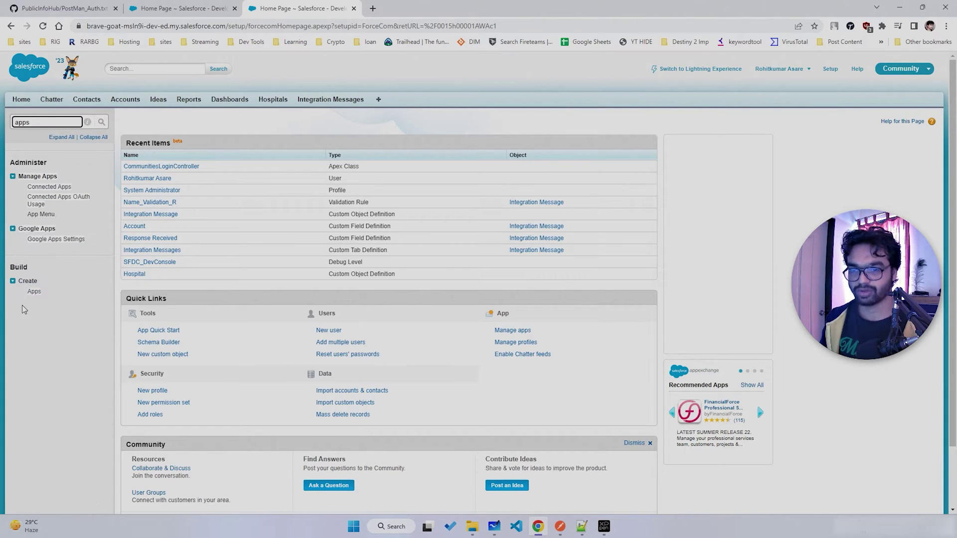
pyautogui.click(32, 292)
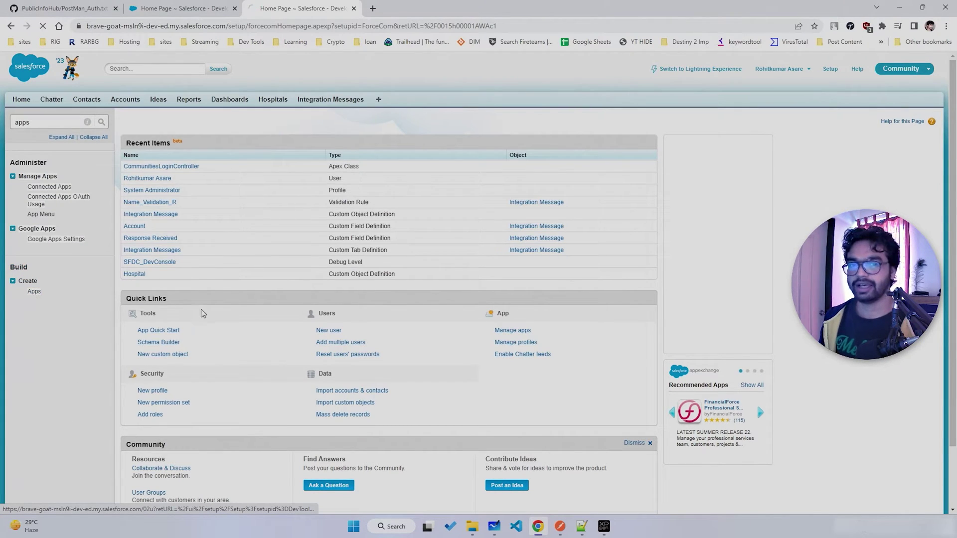
pyautogui.scroll(-4, 208, 310)
pyautogui.moveTo(123, 274); pyautogui.dragTo(193, 274)
pyautogui.click(194, 275)
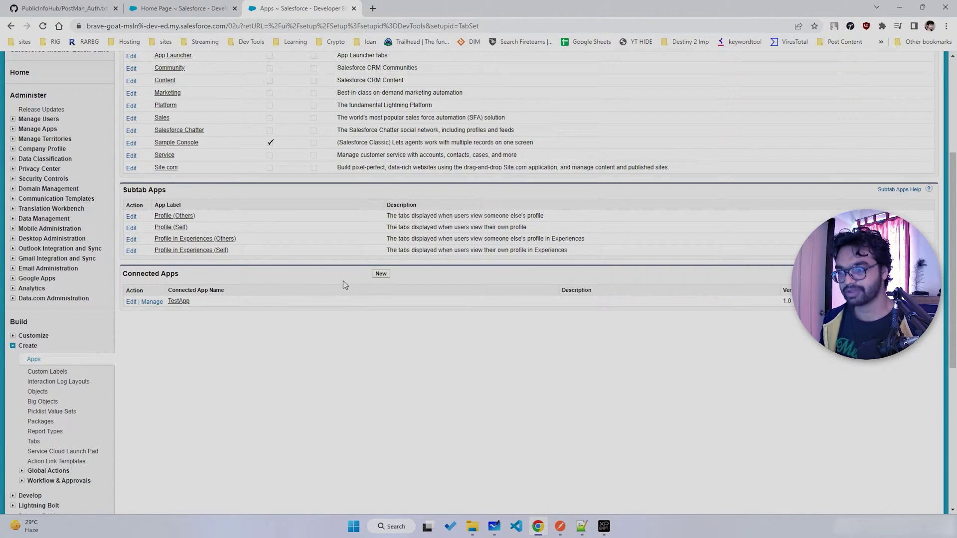
pyautogui.click(381, 274)
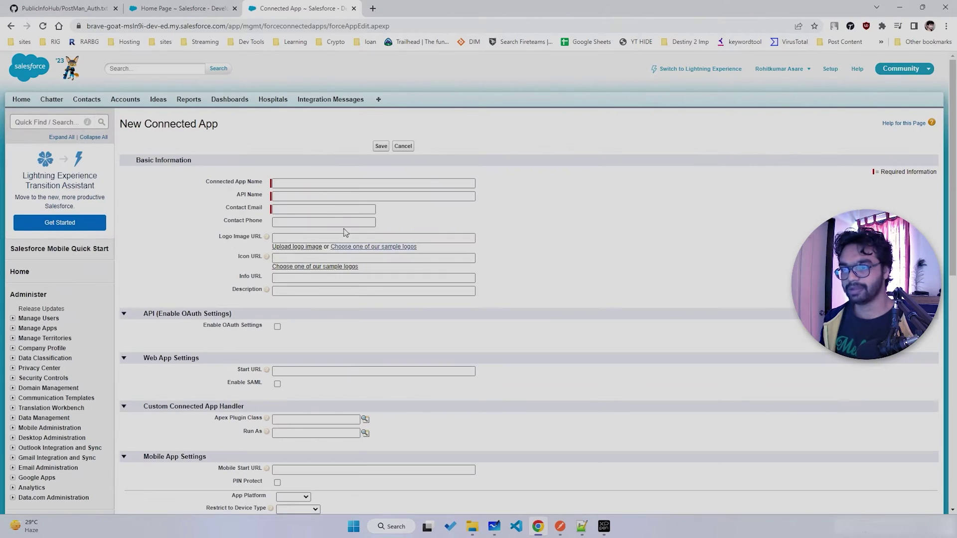
pyautogui.click(301, 183)
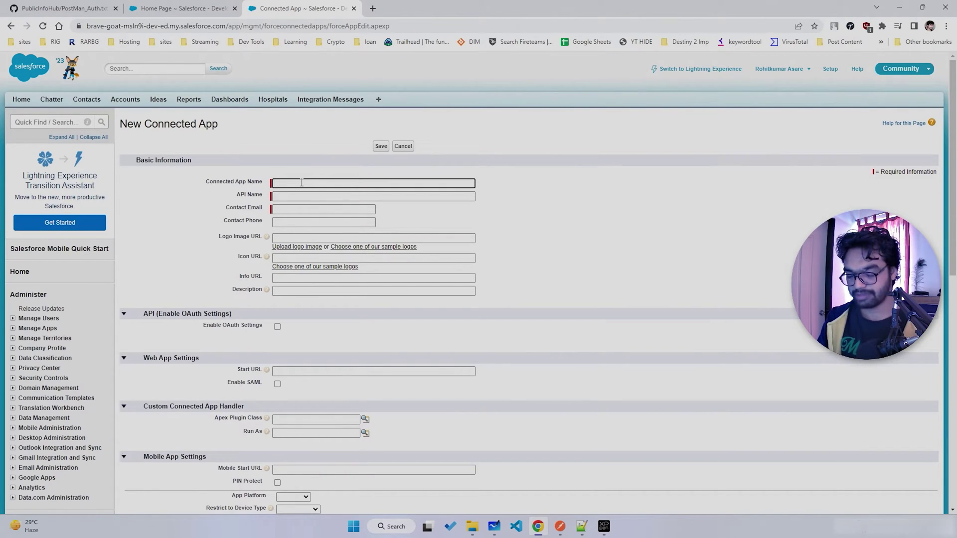
# - Name the connected app InboundAPITest, letting the API name fill in, and enter the contact e-mail
pyautogui.write('InboundAp')
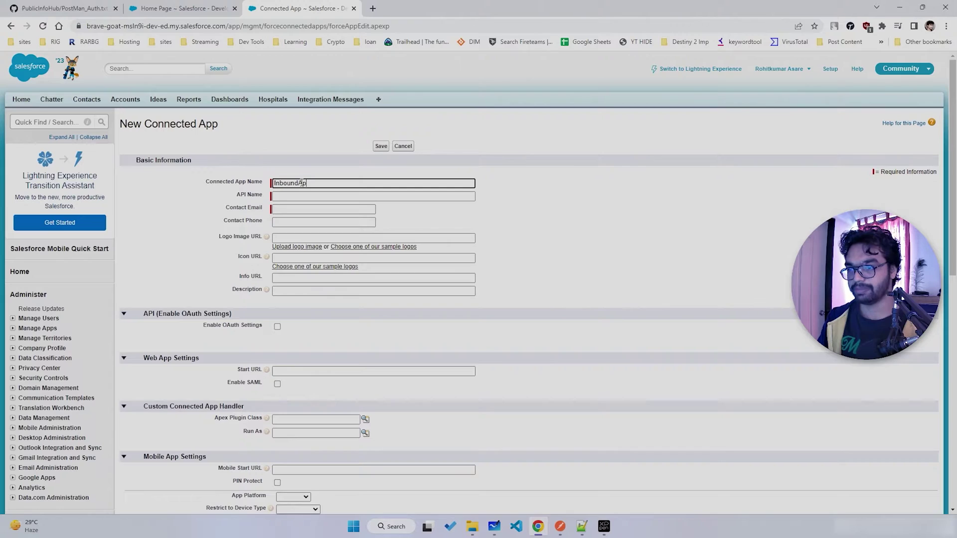
pyautogui.write('PI')
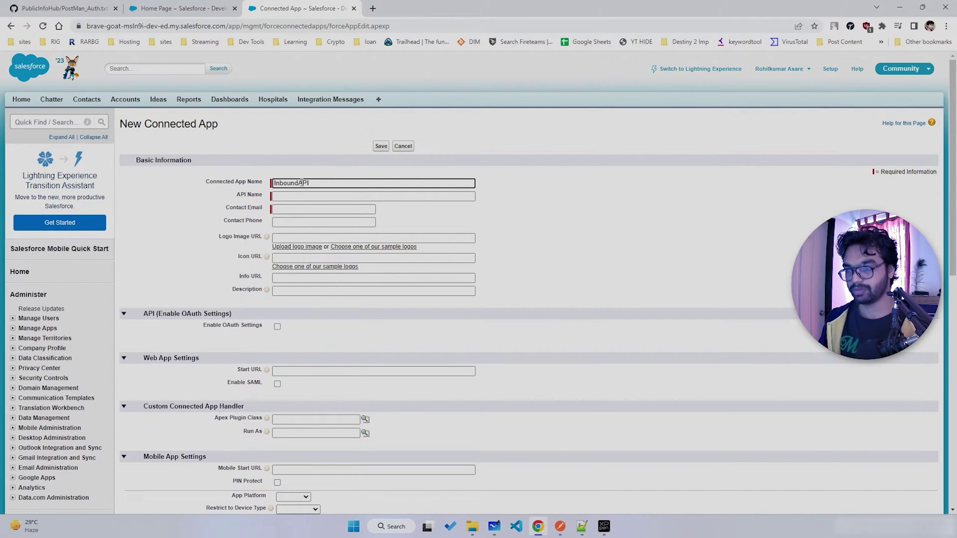
pyautogui.write('Test')
pyautogui.press('Tab')
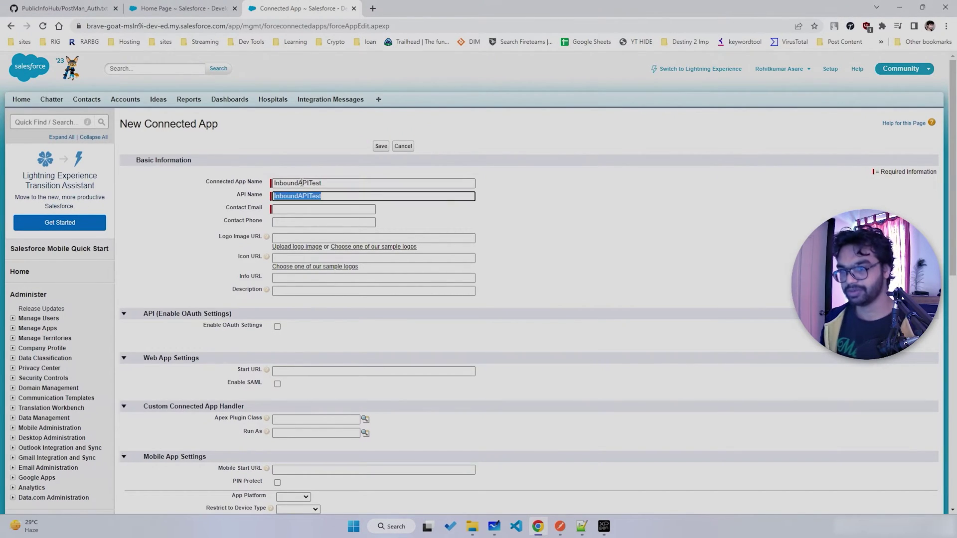
pyautogui.click(324, 210)
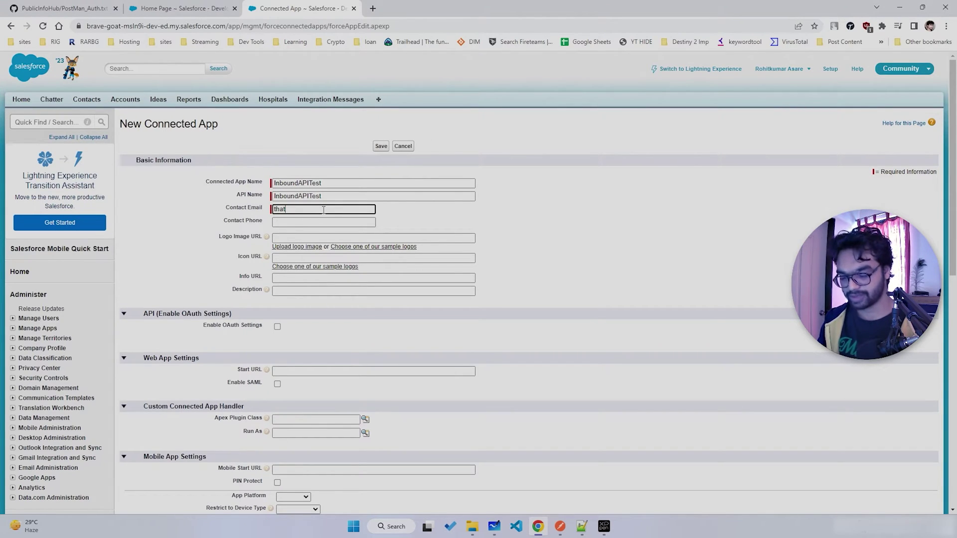
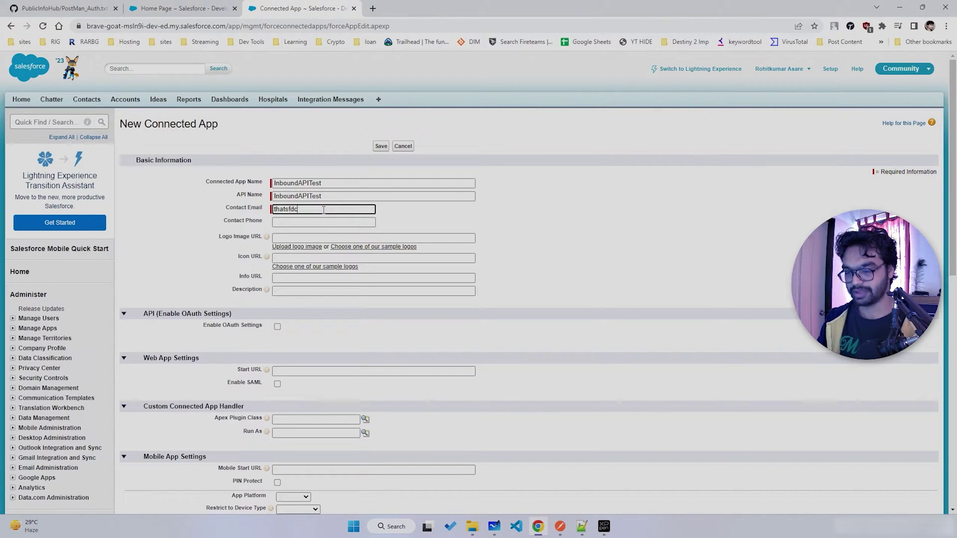
pyautogui.press('Tab')
pyautogui.scroll(-2, 323, 210)
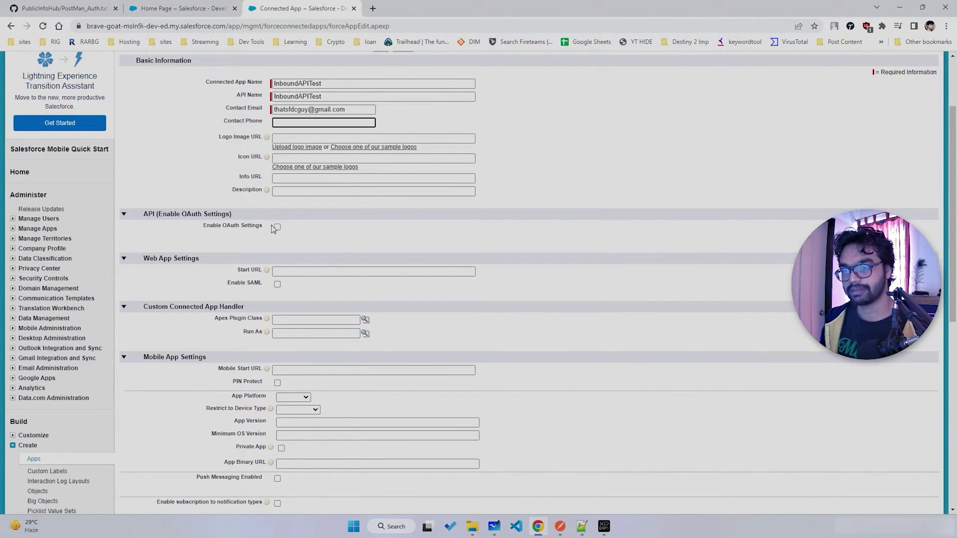
pyautogui.click(278, 227)
pyautogui.click(320, 262)
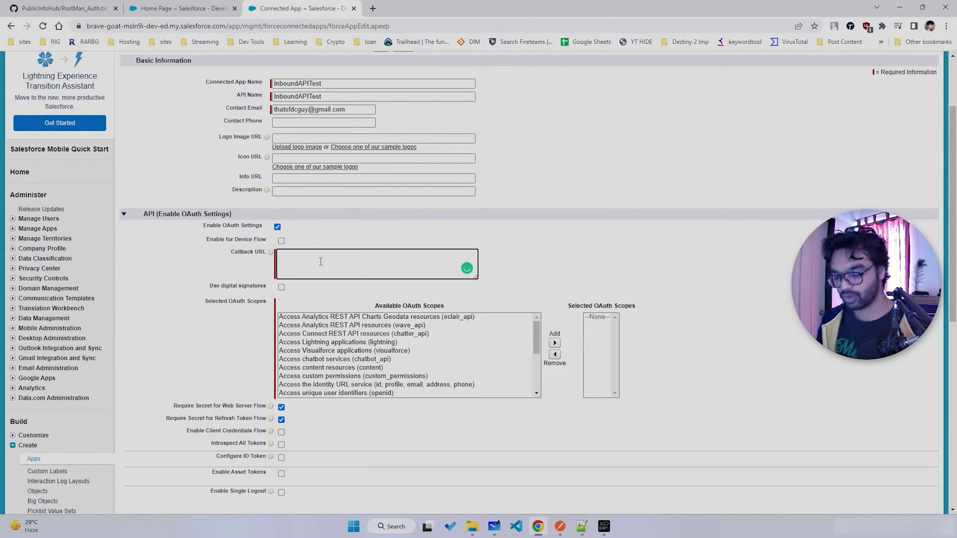
pyautogui.write('https://salesforce.com')
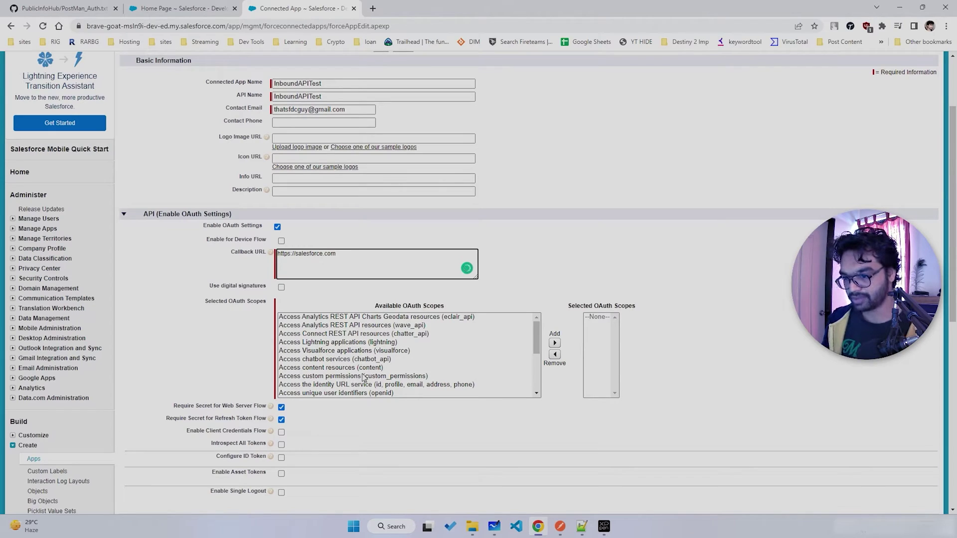
pyautogui.scroll(-3, 358, 360)
pyautogui.scroll(1, 359, 360)
# - Add the Full access (full) and Manage user data via APIs (api) scopes, then save the app
pyautogui.click(314, 359)
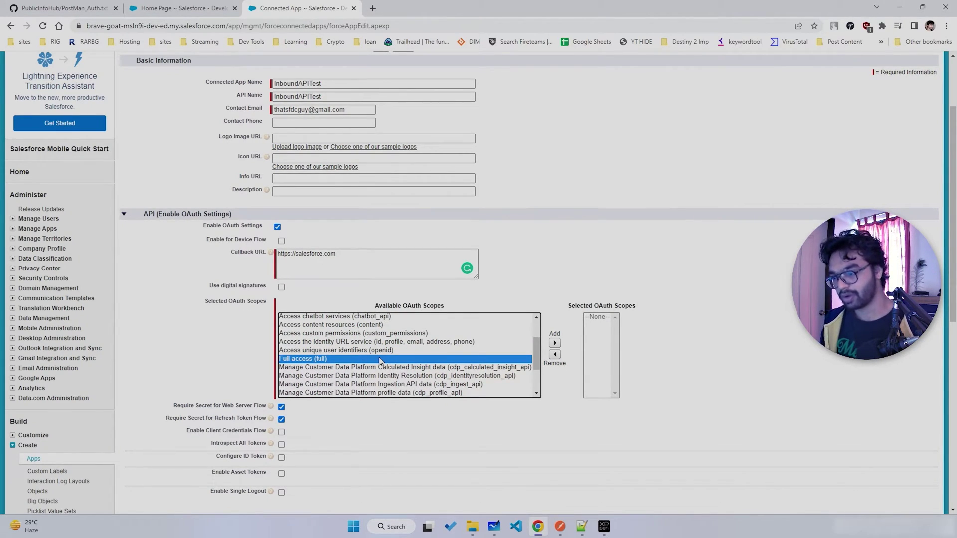
pyautogui.click(555, 345)
pyautogui.scroll(-1, 448, 355)
pyautogui.click(305, 359)
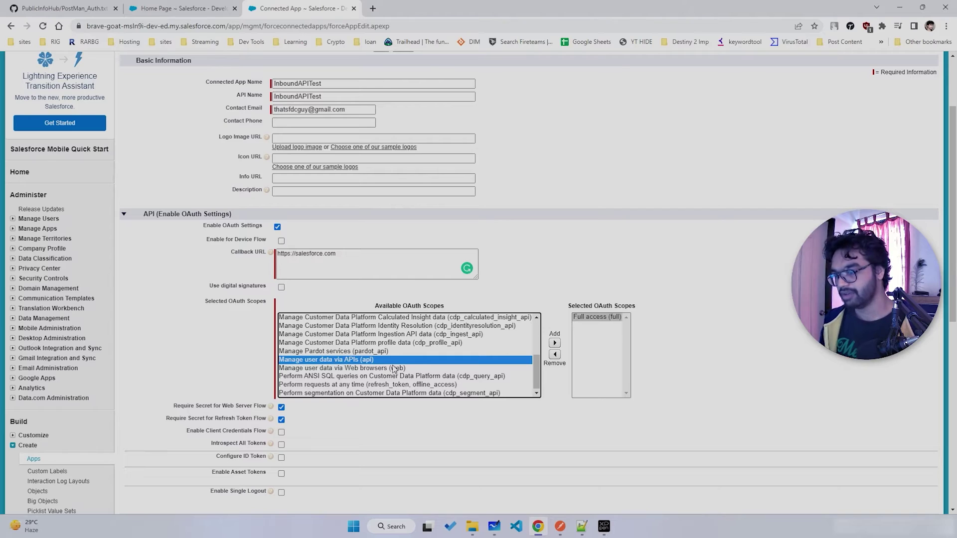
pyautogui.click(554, 344)
pyautogui.moveTo(615, 318); pyautogui.dragTo(616, 354)
pyautogui.click(723, 324)
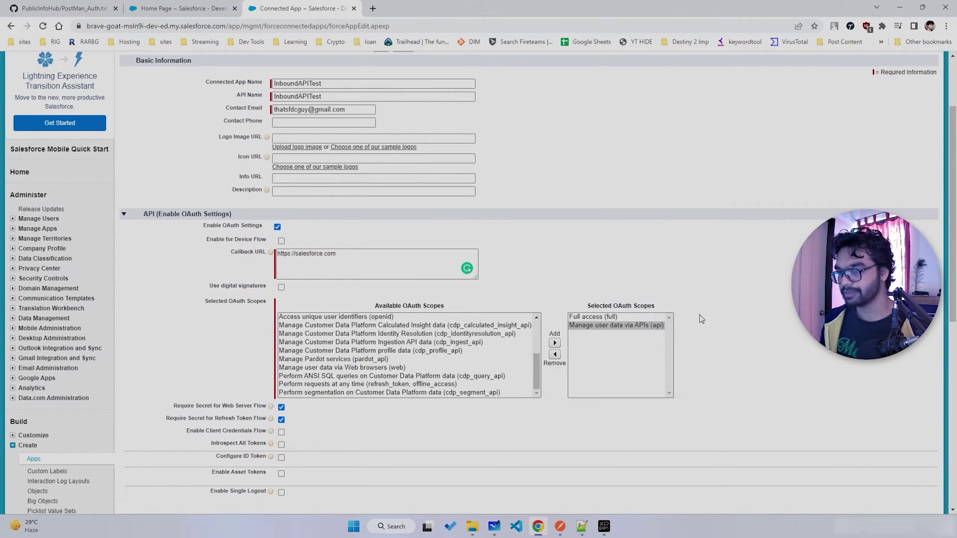
pyautogui.scroll(-8, 399, 399)
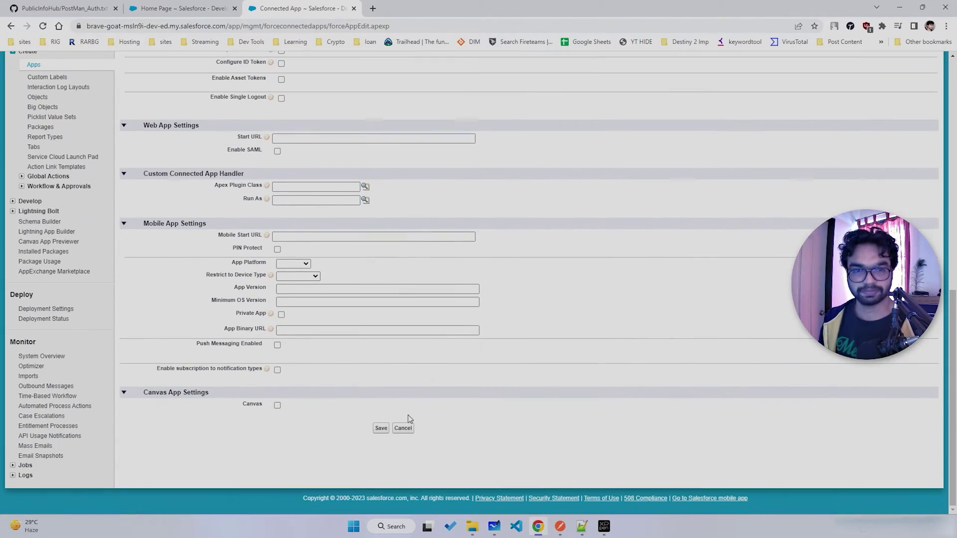
pyautogui.click(382, 429)
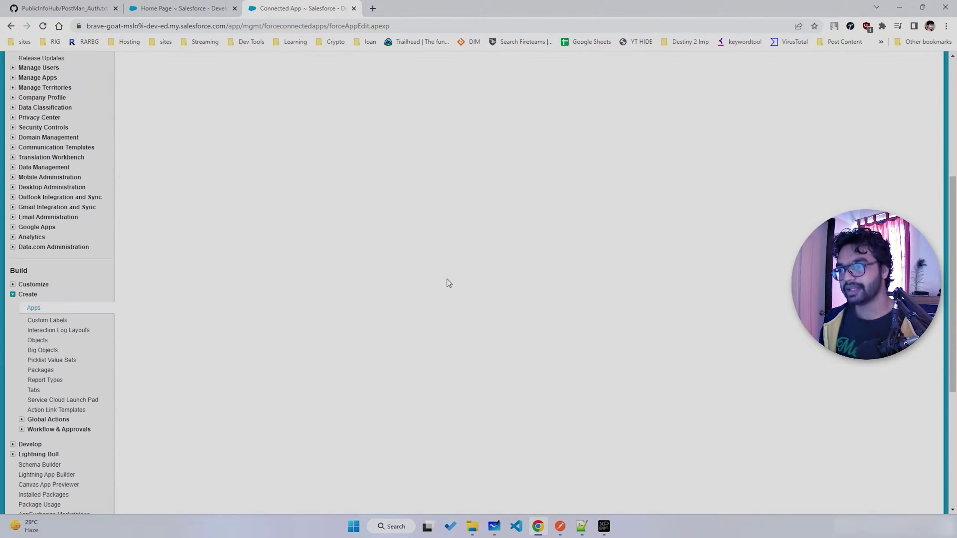
# - Continue past the save warning to the InboundAPITest detail page, then bring Postman forward
pyautogui.click(386, 155)
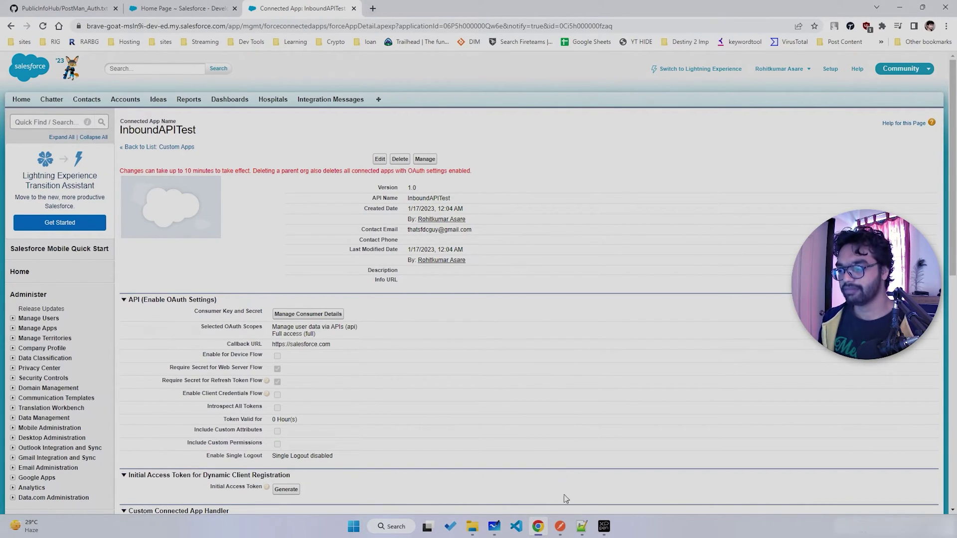
pyautogui.click(560, 527)
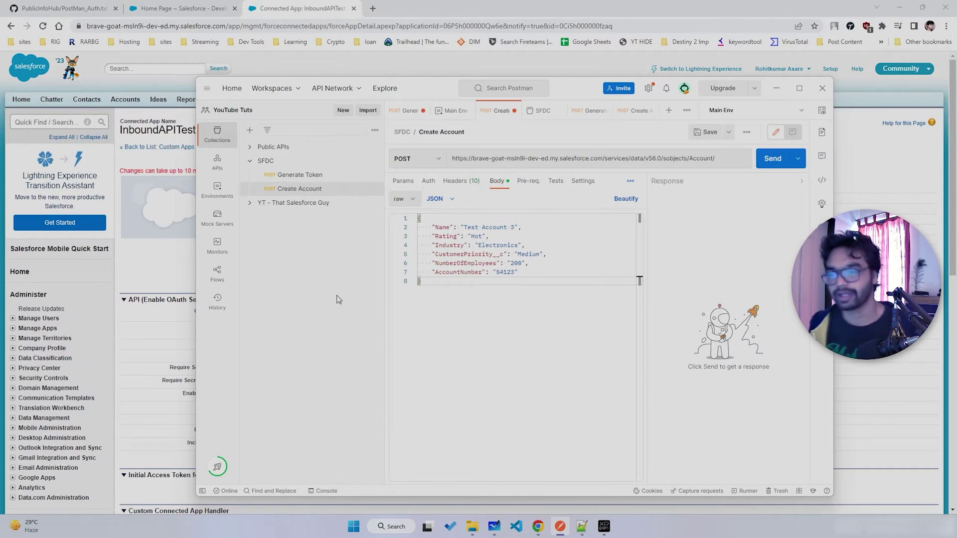
# - Open the Generate Token request to login.salesforce.com/services/oauth2/token and collapse the SFDC collection
pyautogui.click(299, 175)
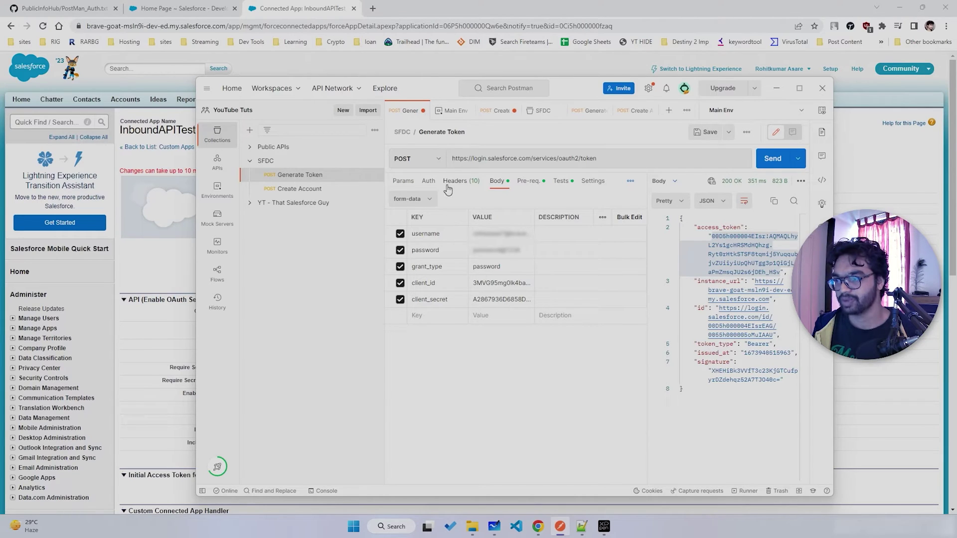
pyautogui.tripleClick(617, 160)
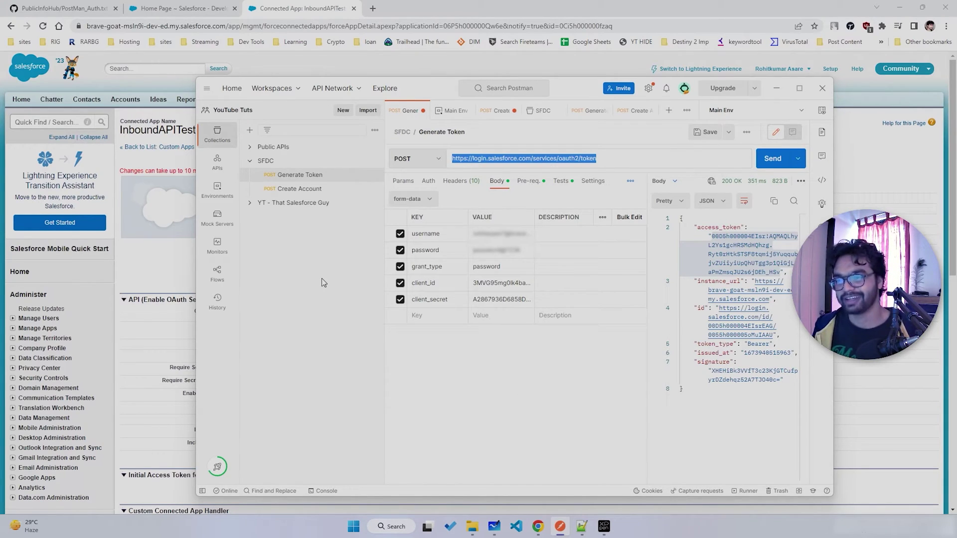
pyautogui.click(262, 161)
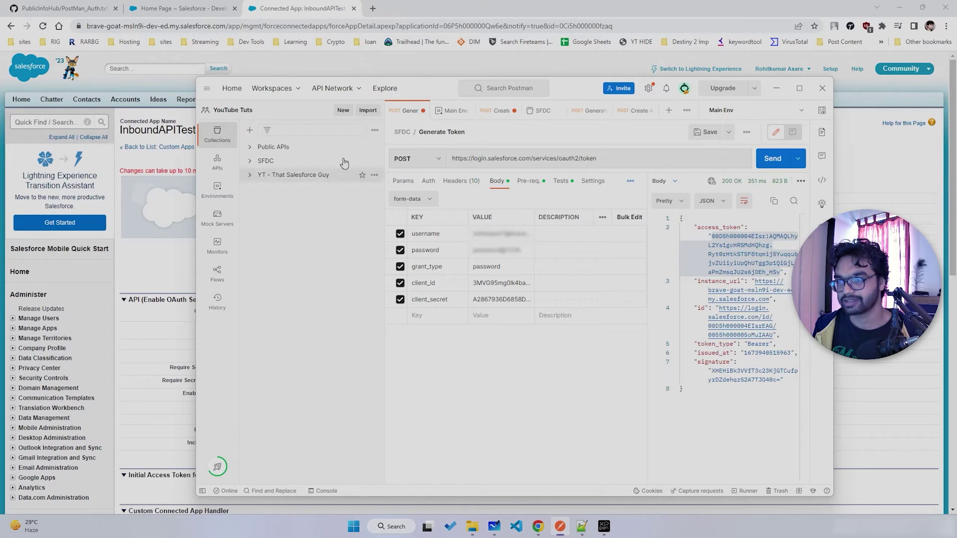
# - Create a new collection, rename it Tutorial, and add a blank request to it
pyautogui.click(344, 111)
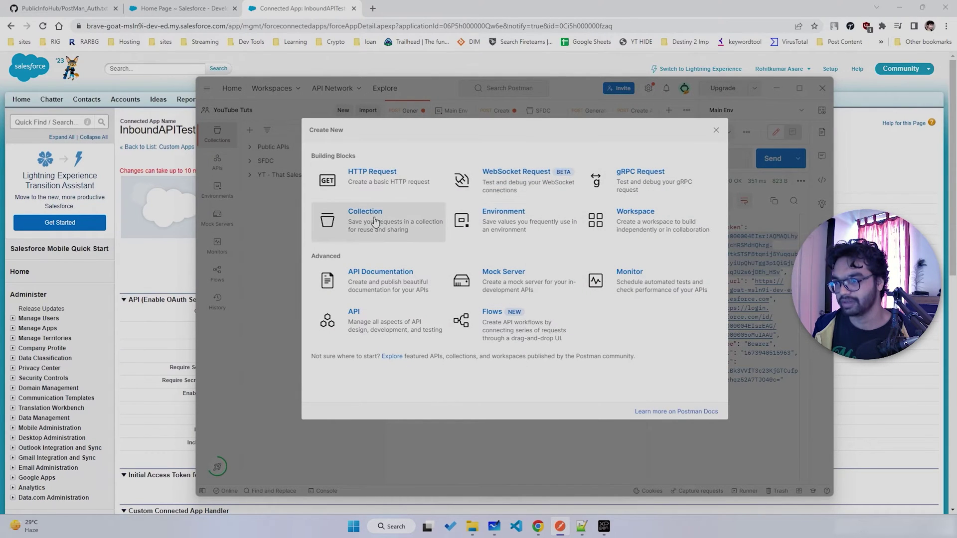
pyautogui.click(371, 226)
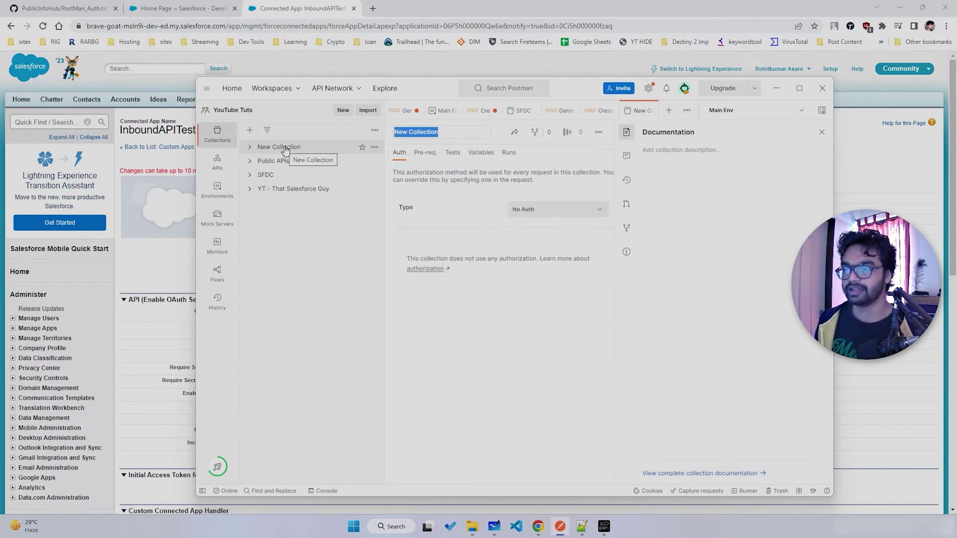
pyautogui.click(374, 148)
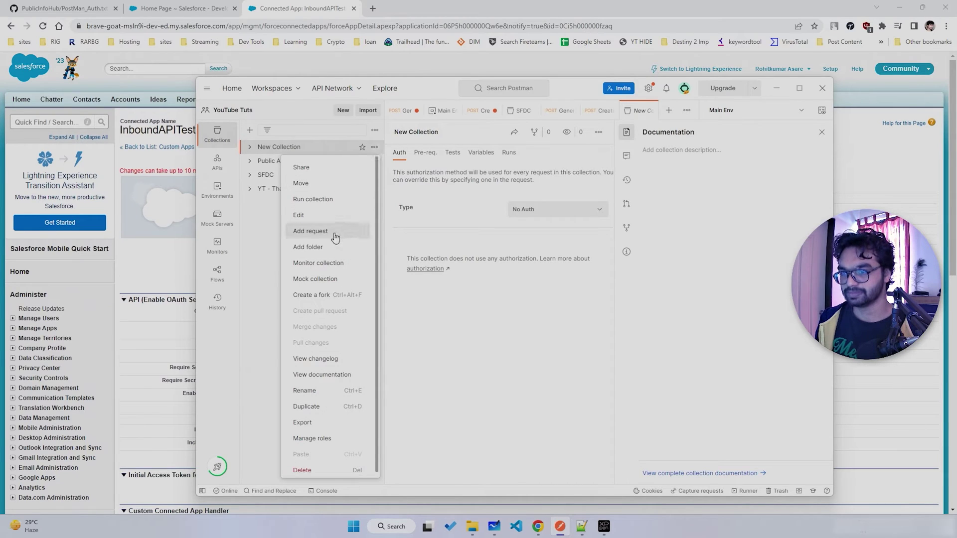
pyautogui.click(317, 393)
pyautogui.write('Tut')
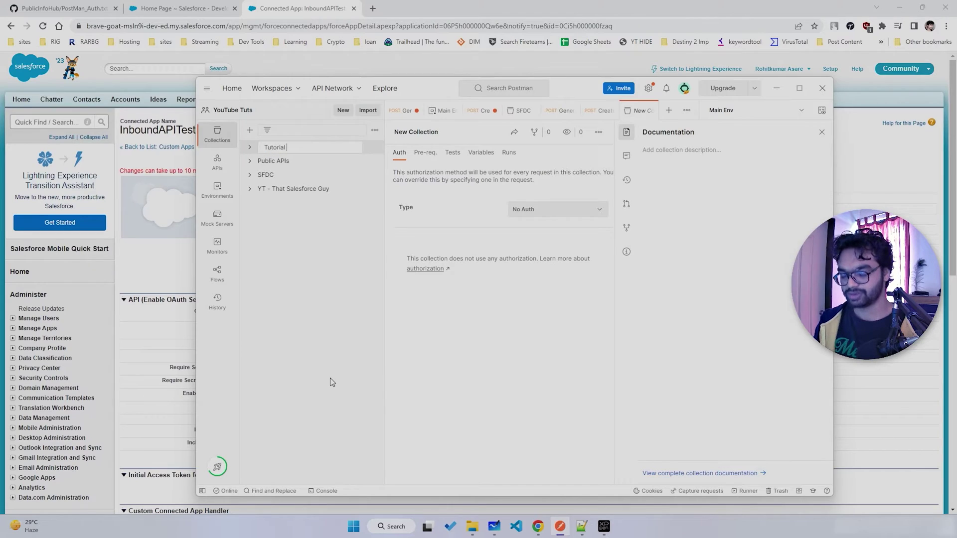
pyautogui.write('orial')
pyautogui.press('Return')
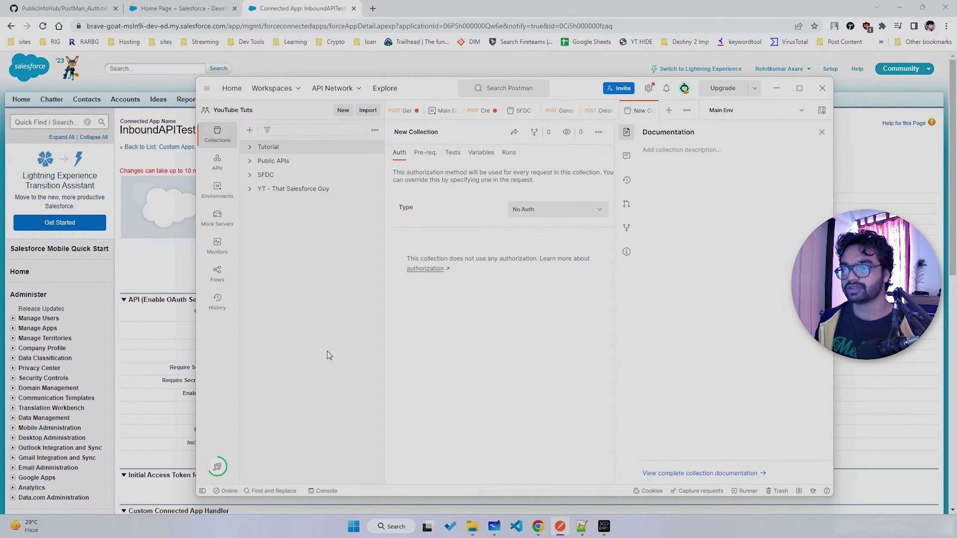
pyautogui.click(269, 175)
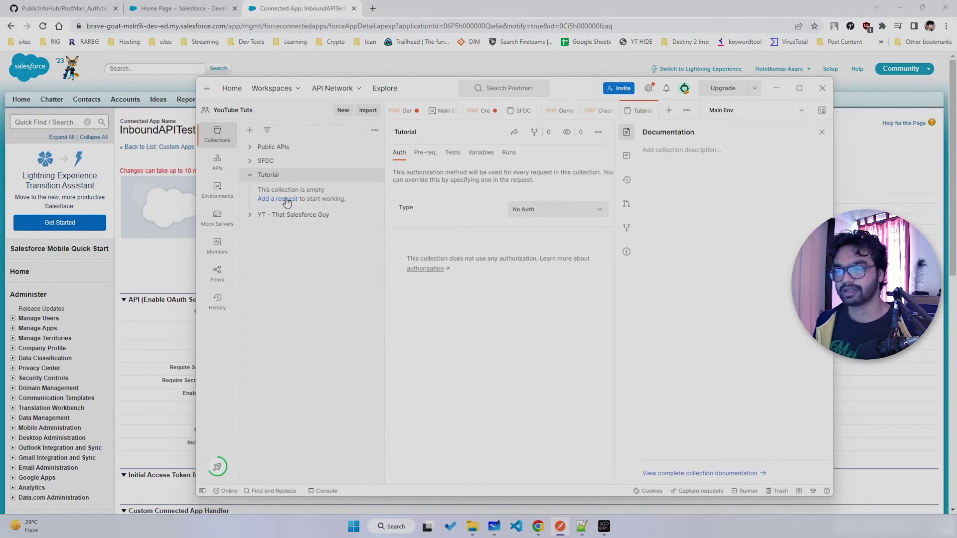
pyautogui.click(286, 199)
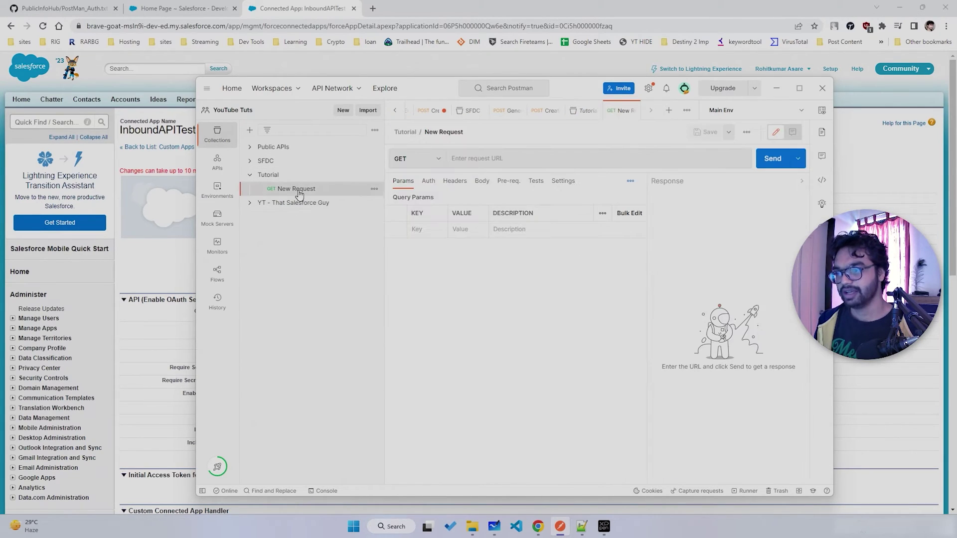
pyautogui.click(428, 160)
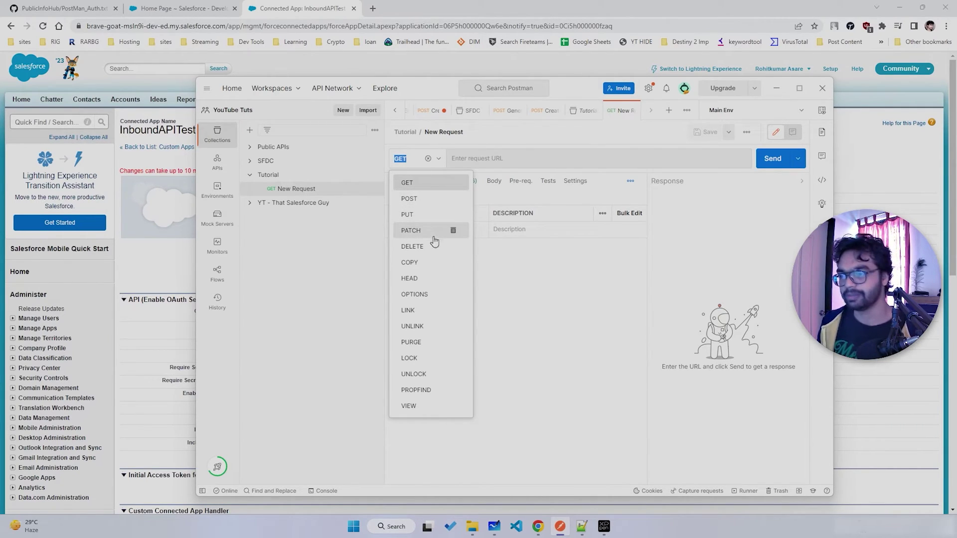
pyautogui.click(418, 199)
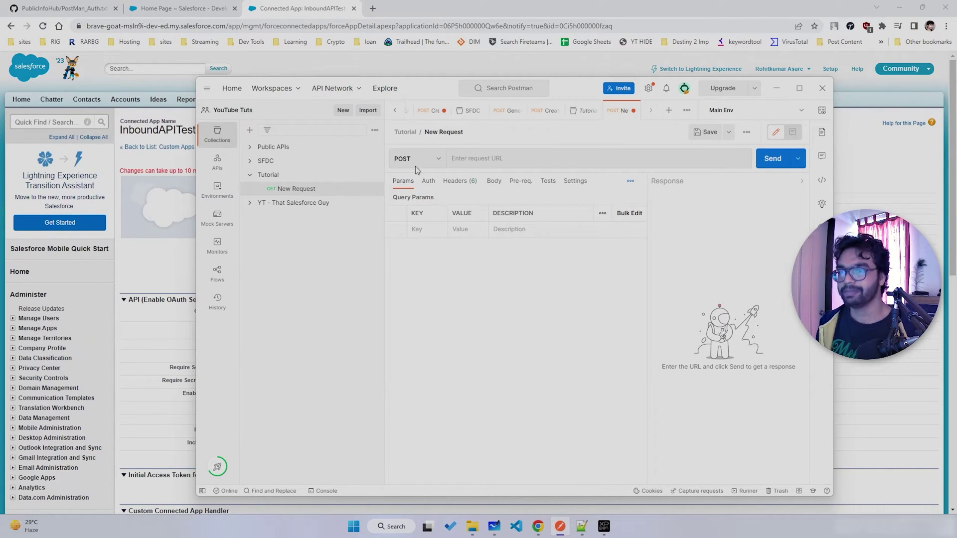
pyautogui.click(274, 162)
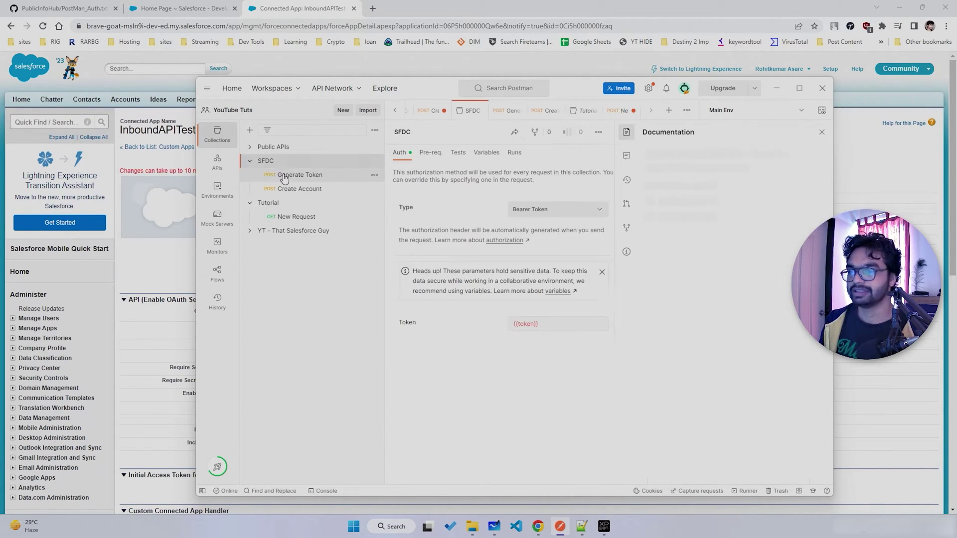
pyautogui.click(283, 176)
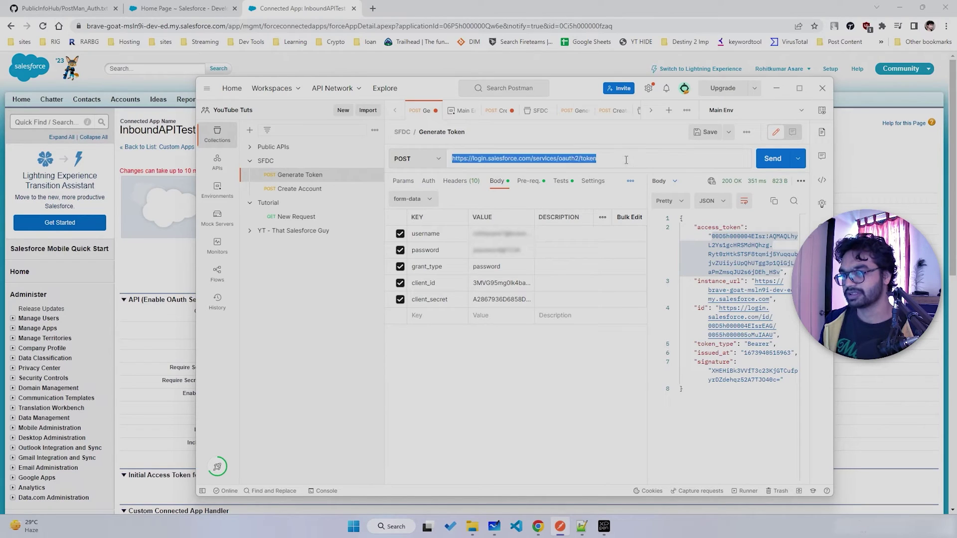
pyautogui.tripleClick(549, 158)
pyautogui.hotkey('ctrl', 'c')
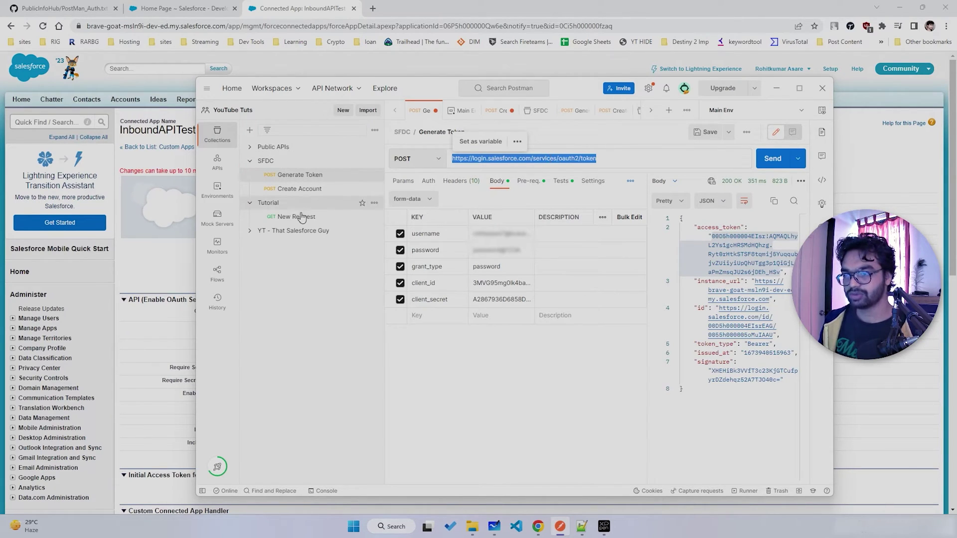
pyautogui.click(299, 216)
pyautogui.hotkey('ctrl', 'v')
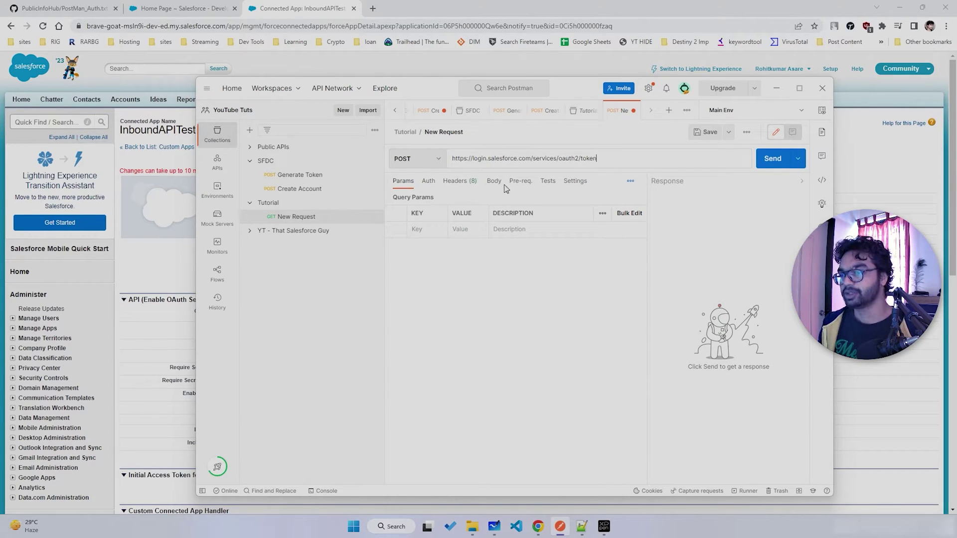
# - Set the request body type to form-data
pyautogui.click(494, 182)
pyautogui.click(413, 201)
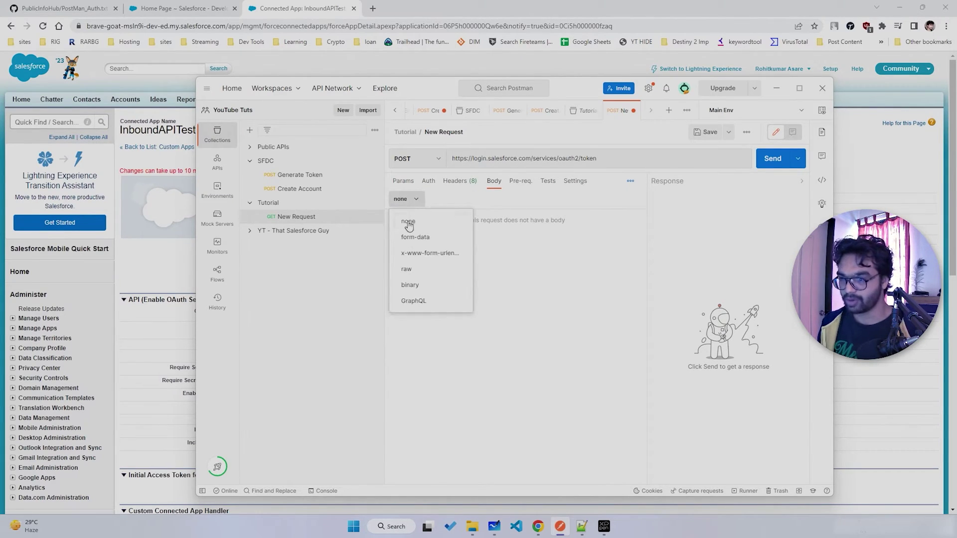
pyautogui.click(431, 241)
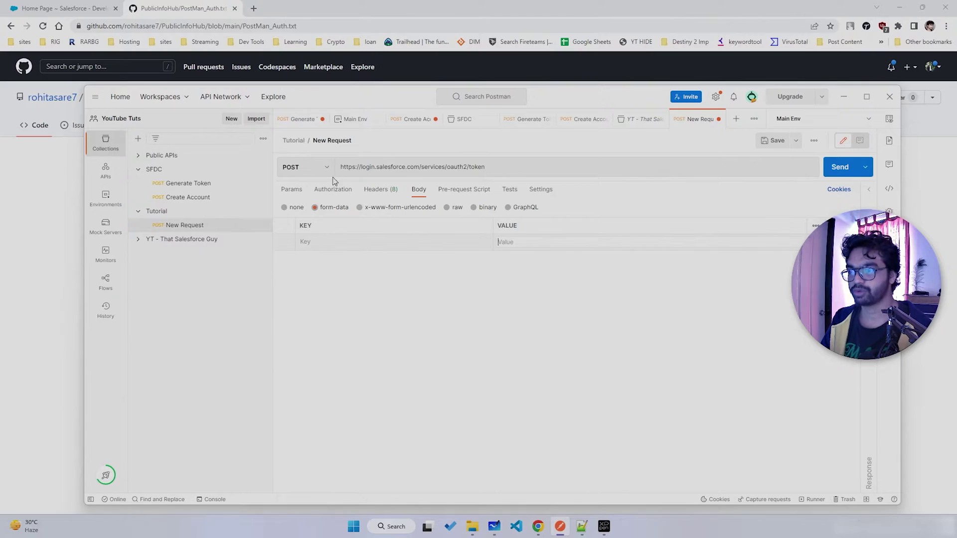
# - Add username and password as the first two form-data keys, copied from the GitHub notes
pyautogui.click(477, 167)
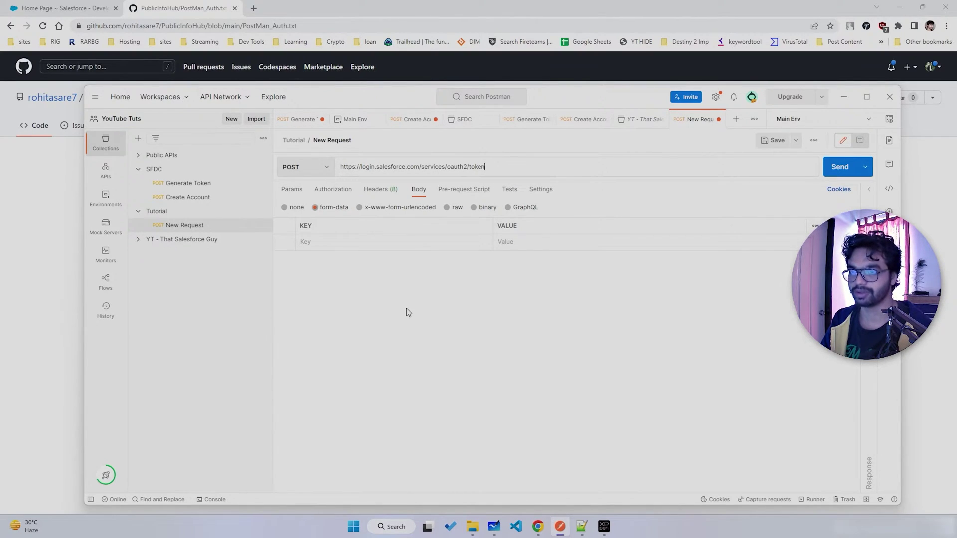
pyautogui.click(150, 23)
pyautogui.doubleClick(223, 302)
pyautogui.hotkey('ctrl', 'c')
pyautogui.hotkey('alt', 'Tab')
pyautogui.click(324, 242)
pyautogui.hotkey('ctrl', 'v')
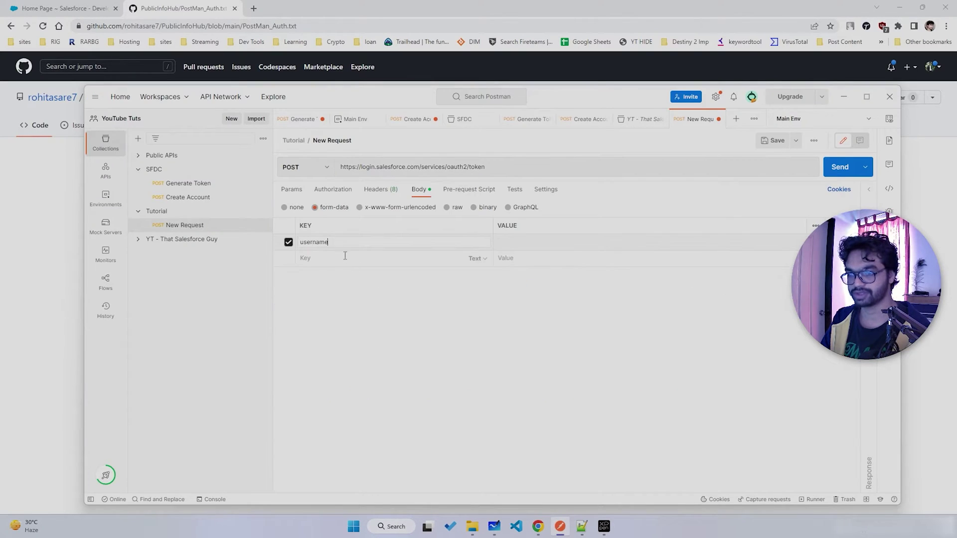
pyautogui.hotkey('alt', 'Tab')
pyautogui.doubleClick(224, 312)
pyautogui.hotkey('ctrl', 'c')
pyautogui.hotkey('alt', 'Tab')
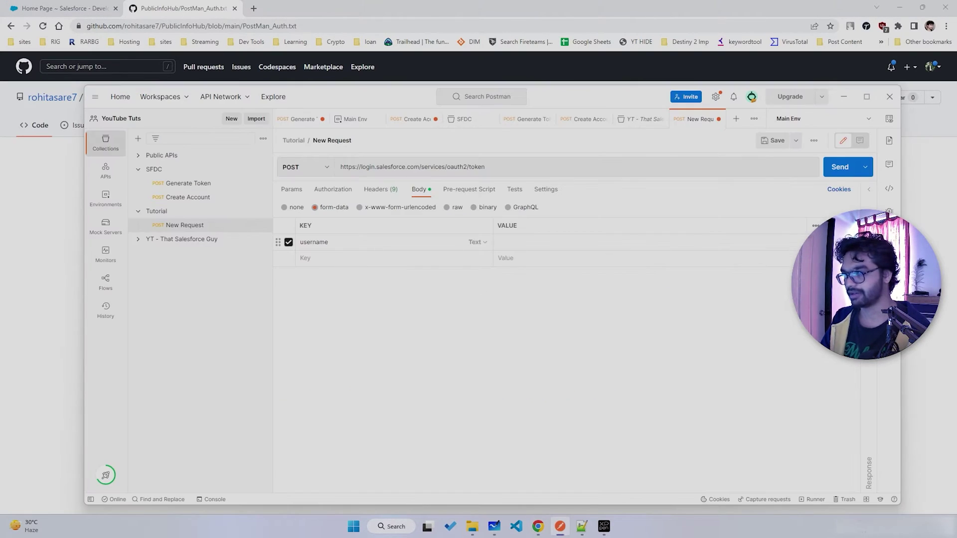
pyautogui.click(379, 258)
pyautogui.hotkey('ctrl', 'v')
# - Add grant_type as the third key with the value password
pyautogui.hotkey('alt', 'Tab')
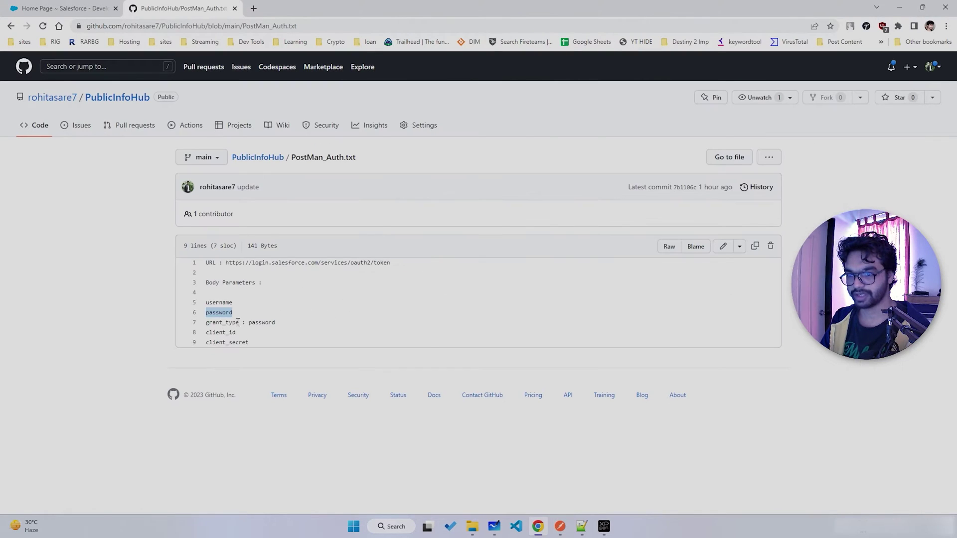
pyautogui.doubleClick(236, 322)
pyautogui.hotkey('ctrl', 'c')
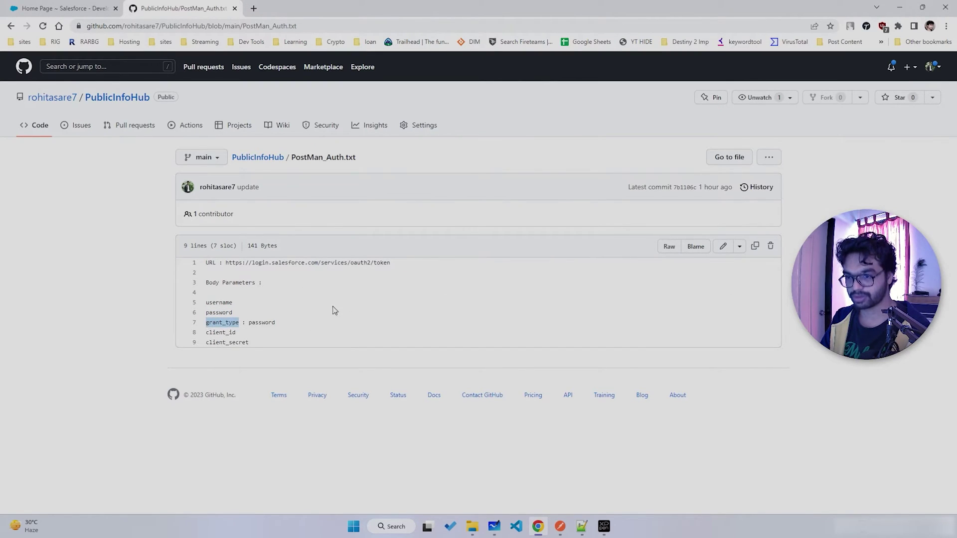
pyautogui.hotkey('alt', 'Tab')
pyautogui.click(317, 274)
pyautogui.hotkey('ctrl', 'v')
pyautogui.hotkey('alt', 'Tab')
pyautogui.doubleClick(262, 323)
pyautogui.hotkey('ctrl', 'c')
pyautogui.hotkey('alt', 'Tab')
pyautogui.click(498, 274)
pyautogui.hotkey('ctrl', 'v')
# - Add client_id and client_secret as the fourth and fifth form-data keys
pyautogui.hotkey('alt', 'Tab')
pyautogui.doubleClick(225, 333)
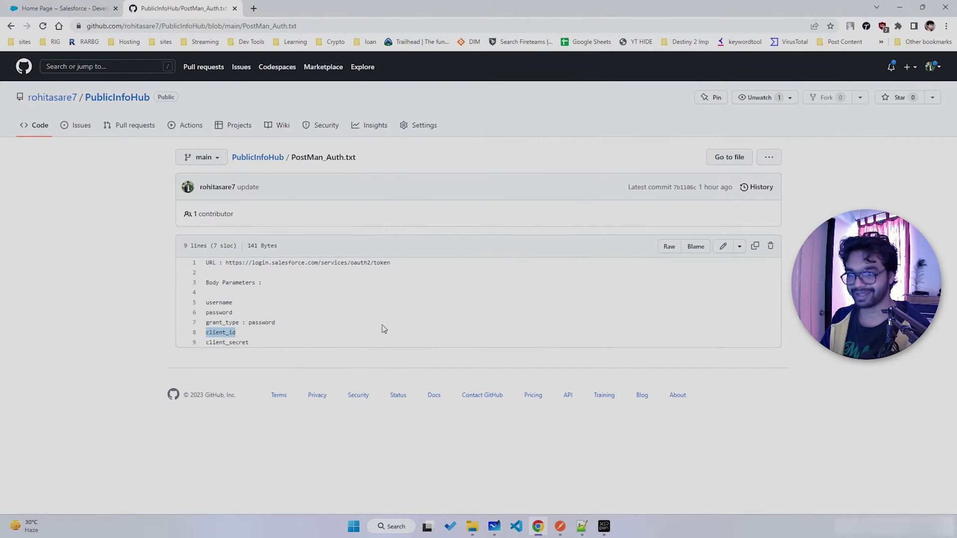
pyautogui.hotkey('ctrl', 'c')
pyautogui.hotkey('alt', 'Tab')
pyautogui.click(347, 291)
pyautogui.hotkey('ctrl', 'v')
pyautogui.hotkey('alt', 'Tab')
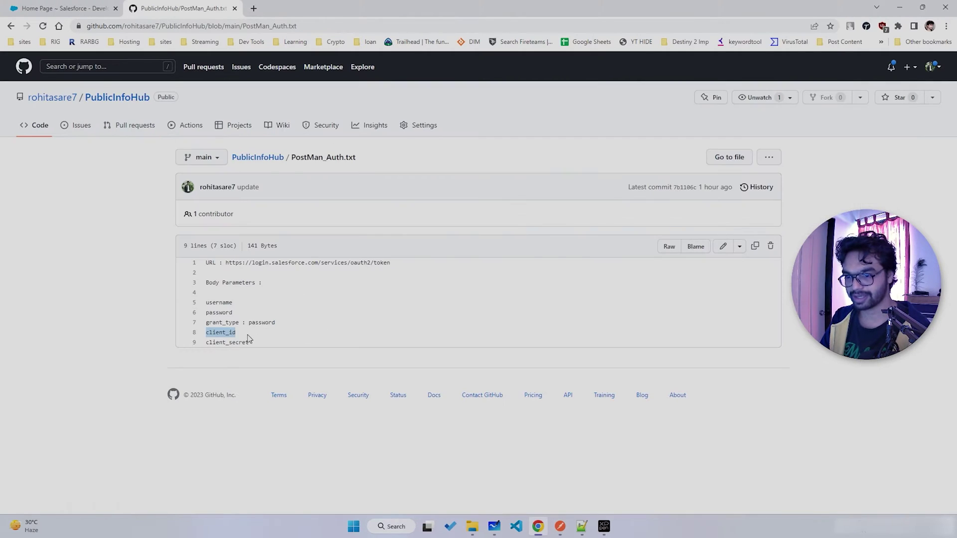
pyautogui.doubleClick(234, 341)
pyautogui.hotkey('ctrl', 'c')
pyautogui.hotkey('alt', 'Tab')
pyautogui.click(335, 309)
pyautogui.hotkey('ctrl', 'v')
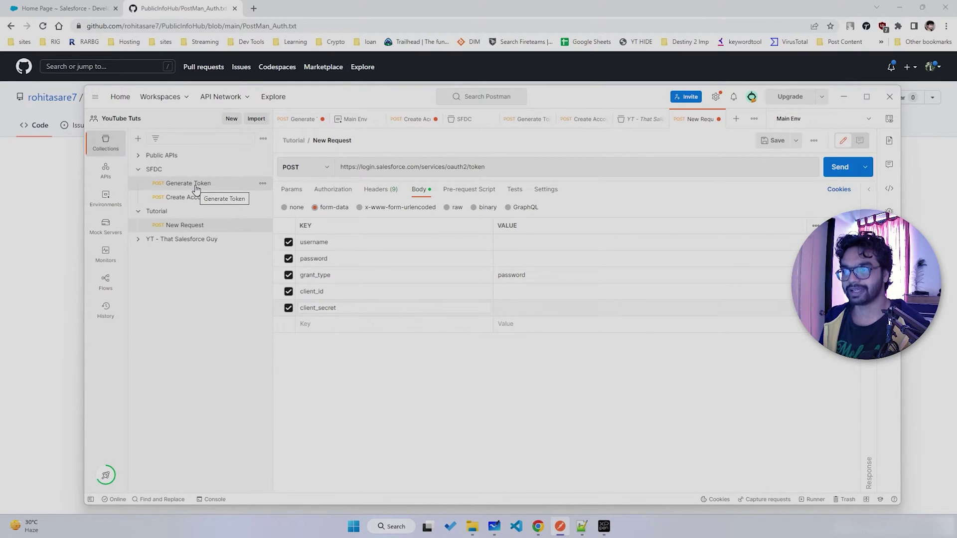
# - Copy the saved username value from Generate Token into the new request's username Value
pyautogui.click(195, 188)
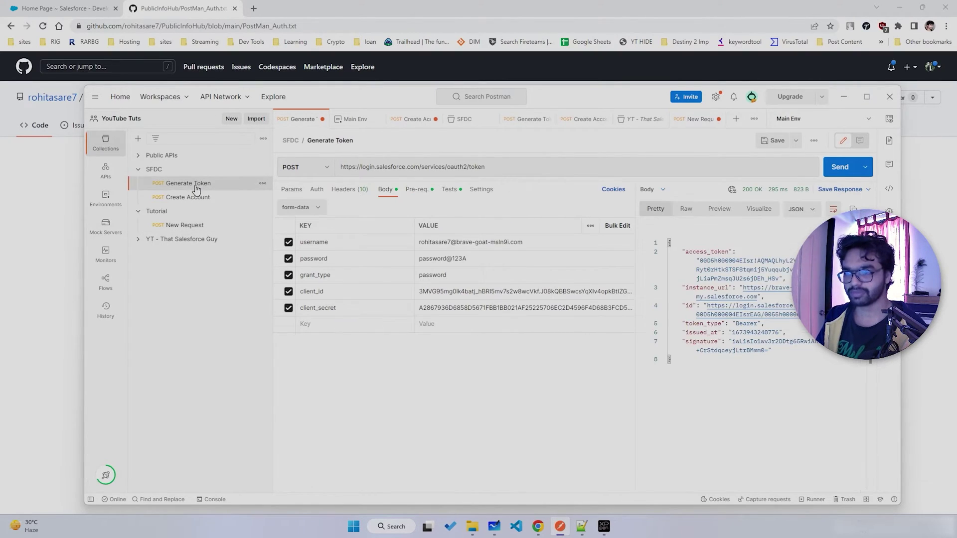
pyautogui.tripleClick(461, 243)
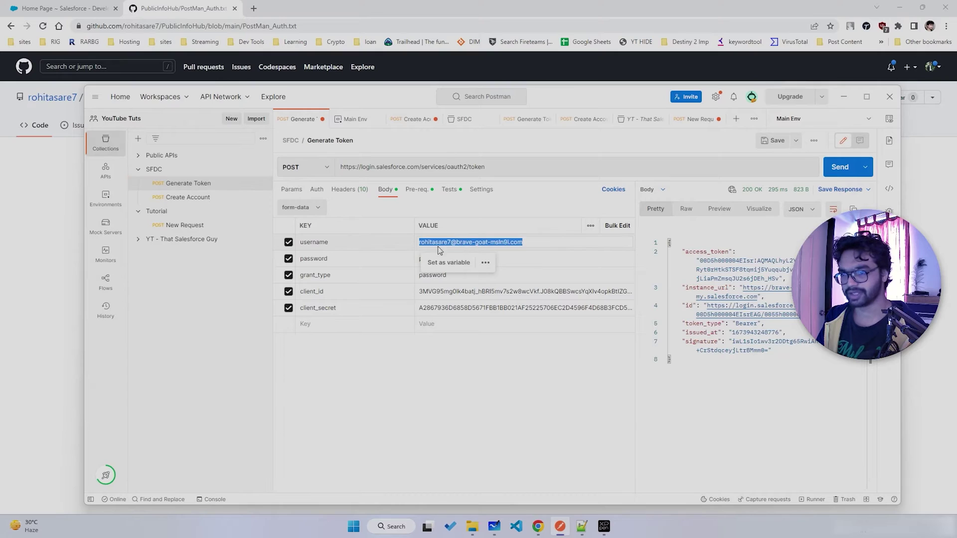
pyautogui.click(181, 240)
pyautogui.click(213, 229)
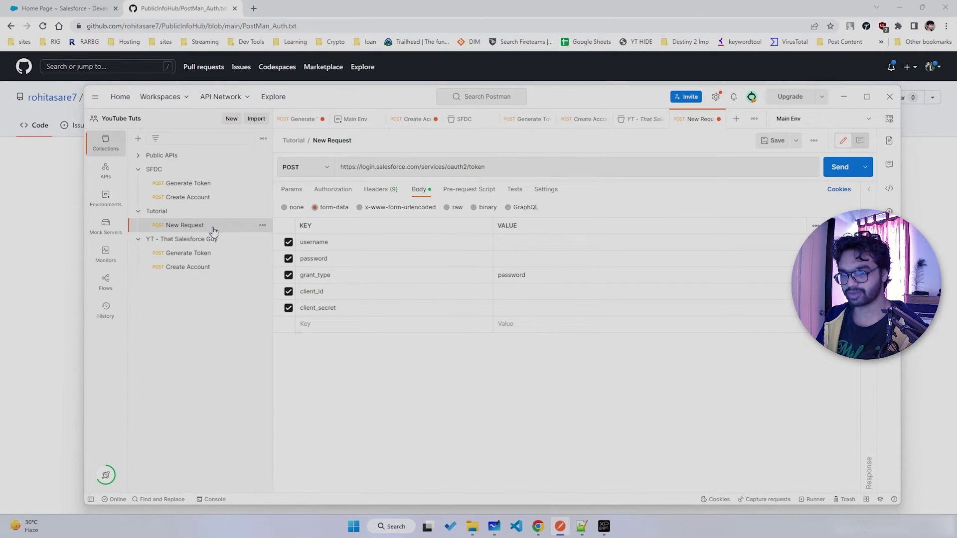
pyautogui.click(139, 240)
pyautogui.click(525, 242)
pyautogui.hotkey('ctrl', 'v')
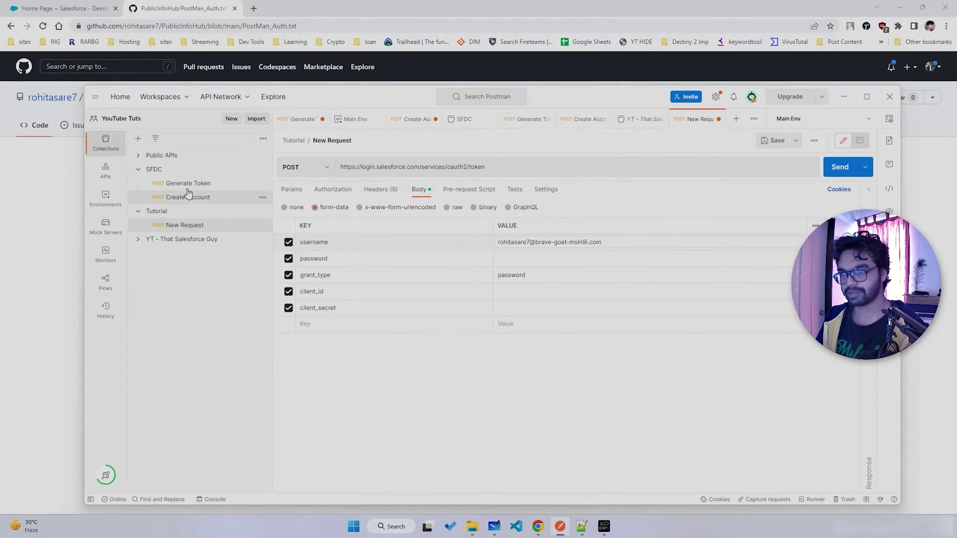
# - Copy the saved password value into the password Value, then switch to Salesforce Setup
pyautogui.click(188, 183)
pyautogui.click(507, 256)
pyautogui.tripleClick(507, 256)
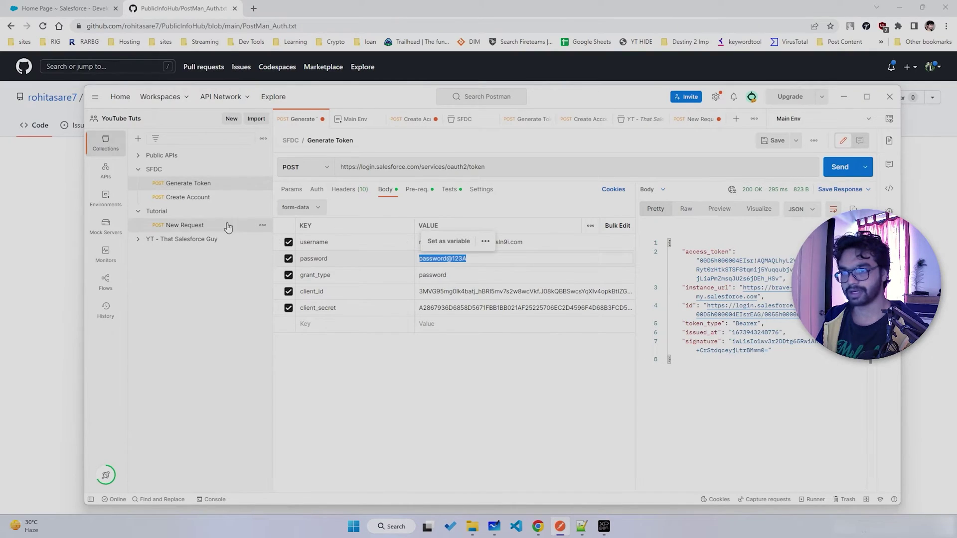
pyautogui.click(185, 225)
pyautogui.click(527, 257)
pyautogui.hotkey('ctrl', 'v')
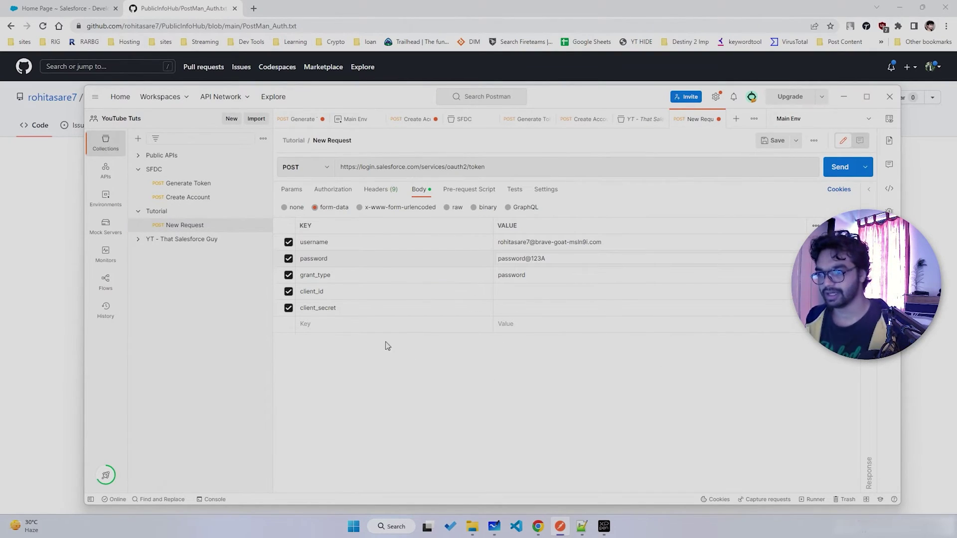
pyautogui.click(517, 294)
pyautogui.click(516, 308)
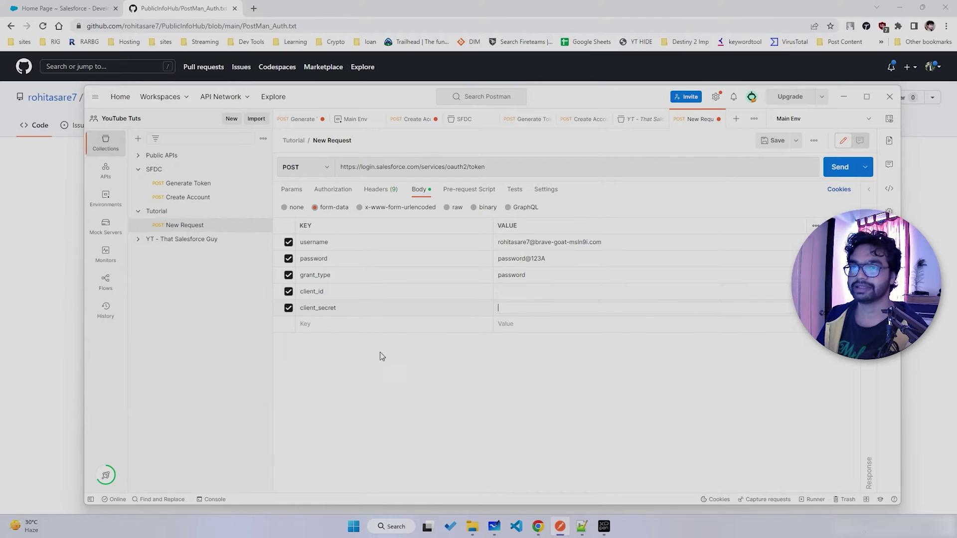
pyautogui.moveTo(45, 4); pyautogui.dragTo(167, 7)
# - Find the InboundAPITest connected app via Quick Find 'apps' and request its consumer details
pyautogui.click(831, 70)
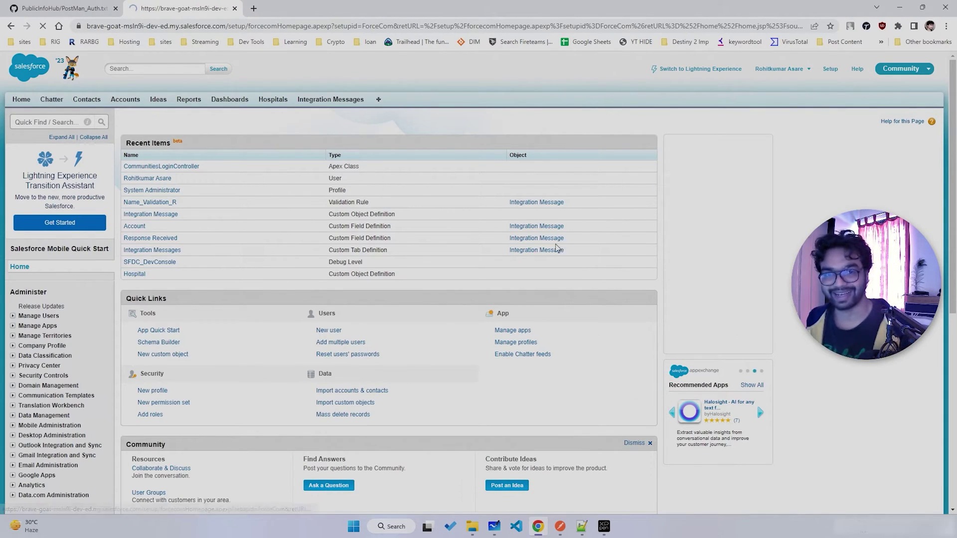
pyautogui.write('apps')
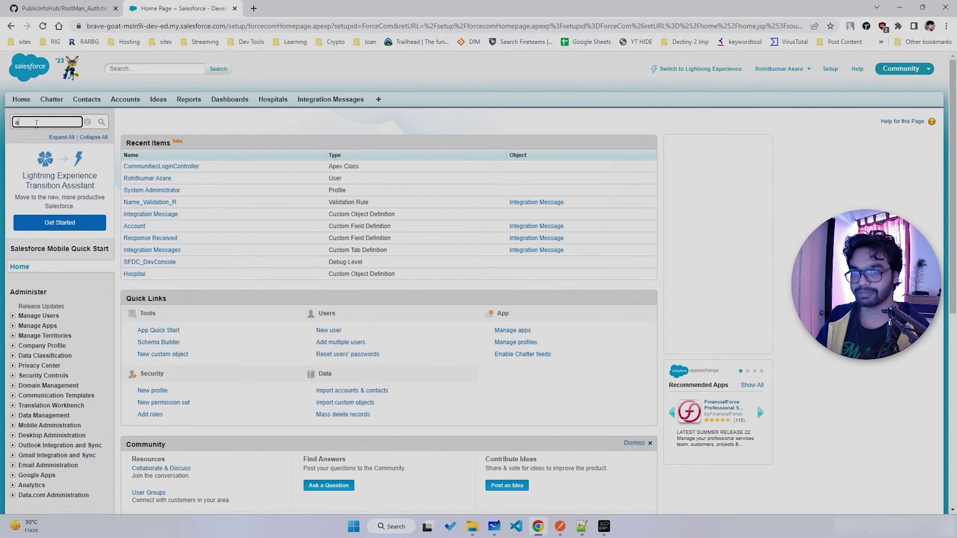
pyautogui.click(34, 291)
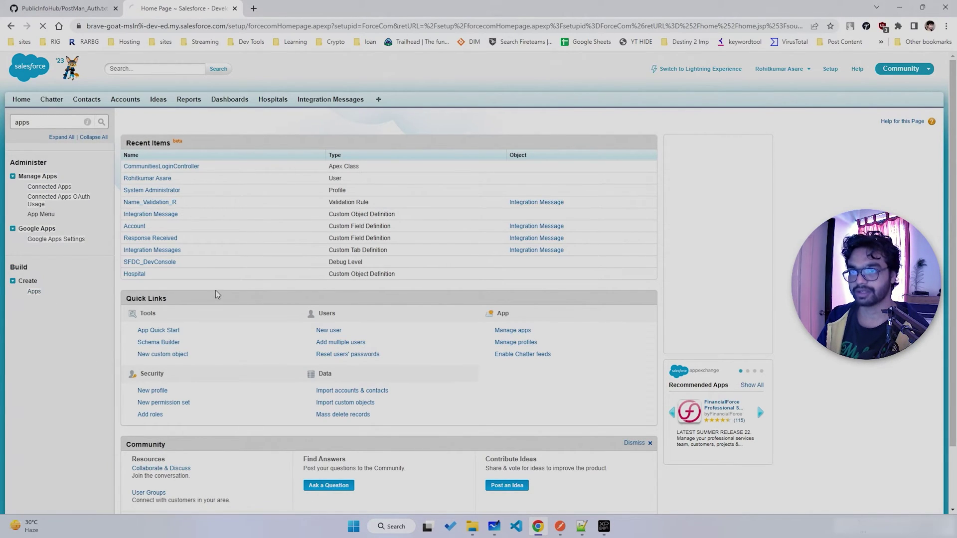
pyautogui.scroll(-10, 277, 354)
pyautogui.click(188, 201)
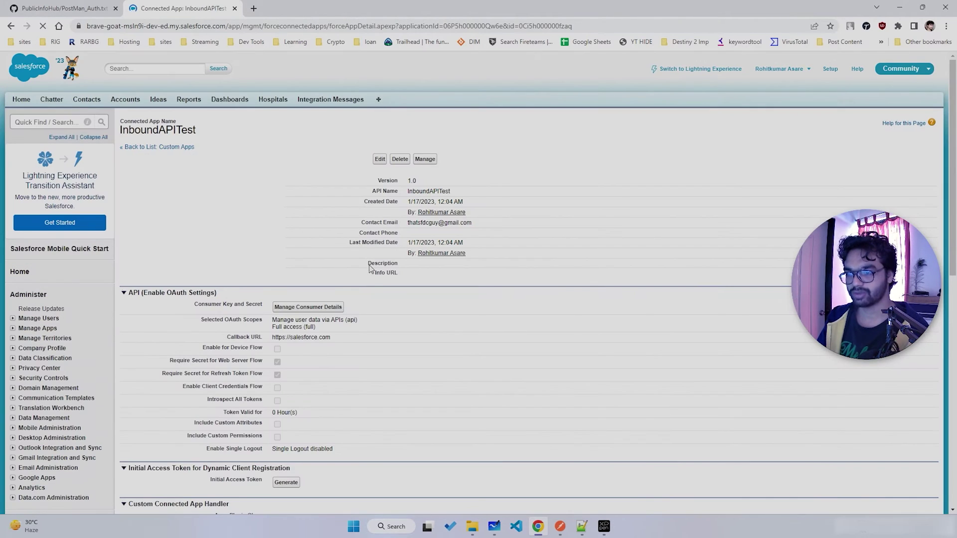
pyautogui.scroll(-1, 221, 317)
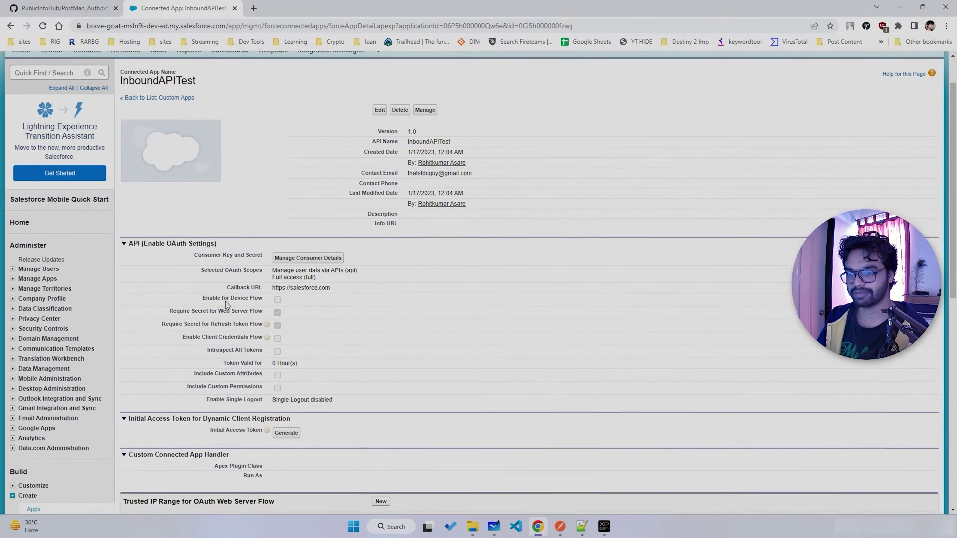
pyautogui.click(308, 258)
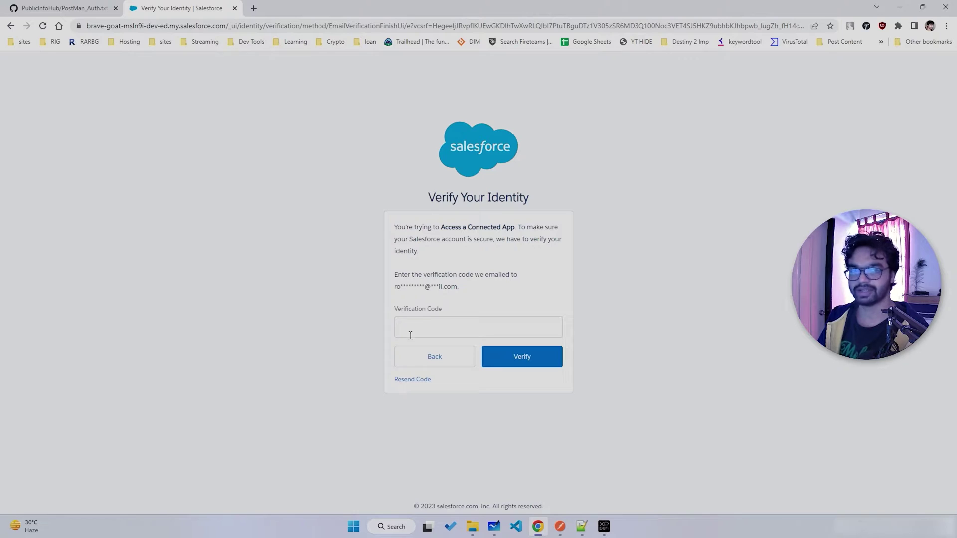
# - Verify identity with the emailed verification code, then close the email tab
pyautogui.click(254, 8)
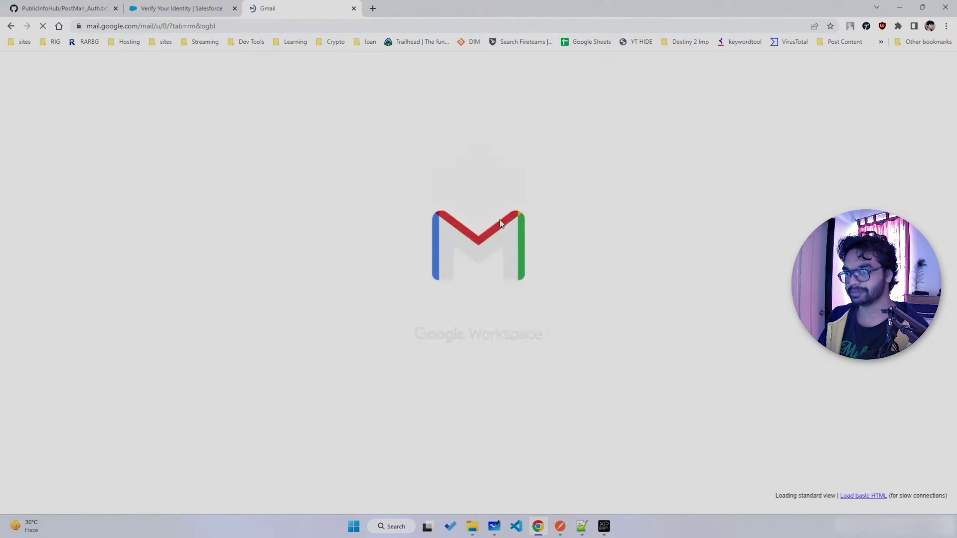
pyautogui.hotkey('ctrl', 'shift', 'Tab')
pyautogui.click(427, 327)
pyautogui.hotkey('ctrl', 'v')
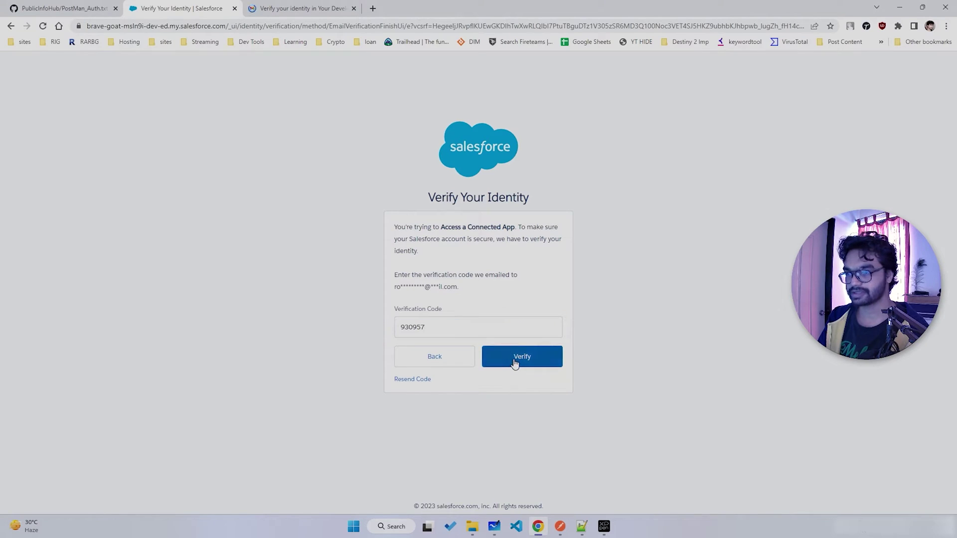
pyautogui.click(518, 363)
pyautogui.hotkey('ctrl', 'Tab')
pyautogui.press('Escape')
pyautogui.hotkey('ctrl', 'w')
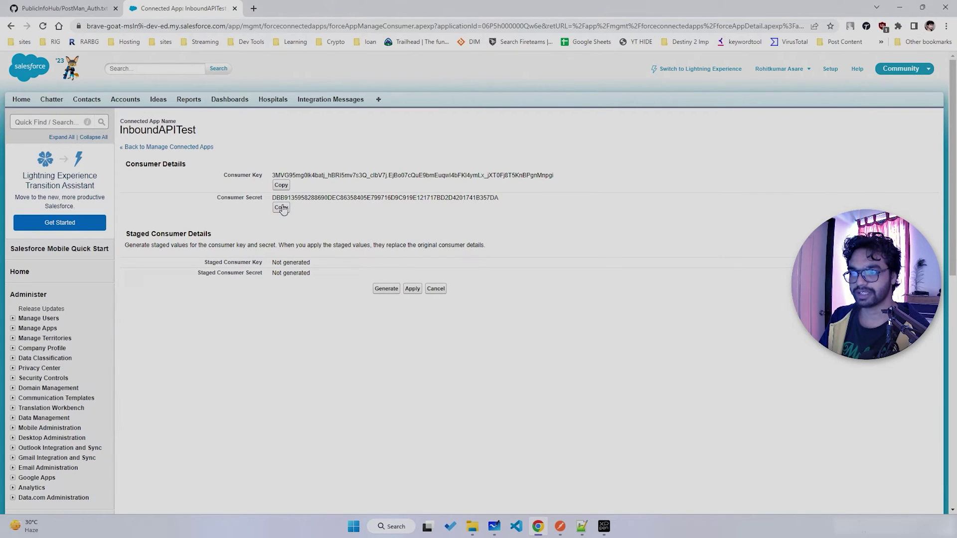
# - Paste the Consumer Key into client_id and the Consumer Secret into client_secret Value cells
pyautogui.click(560, 527)
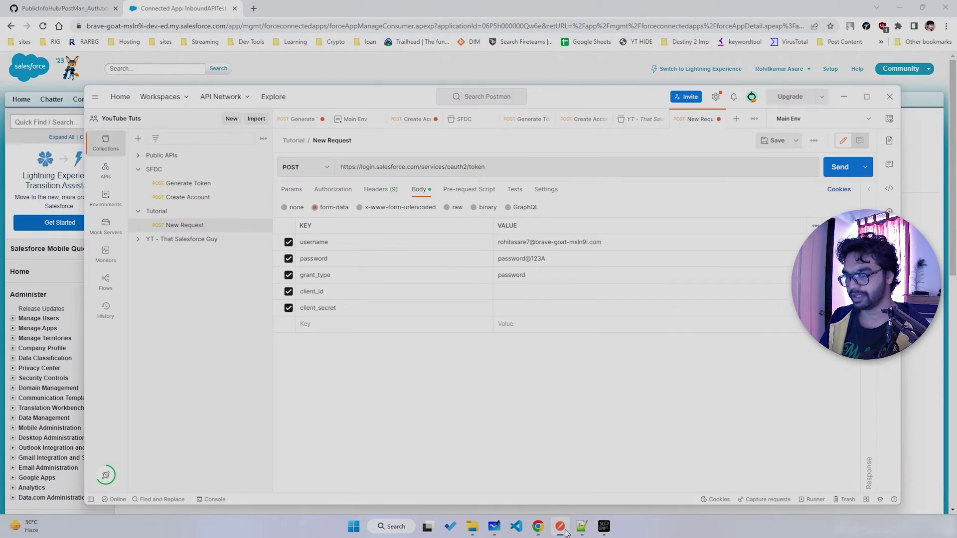
pyautogui.click(541, 294)
pyautogui.hotkey('ctrl', 'v')
pyautogui.hotkey('alt', 'Tab')
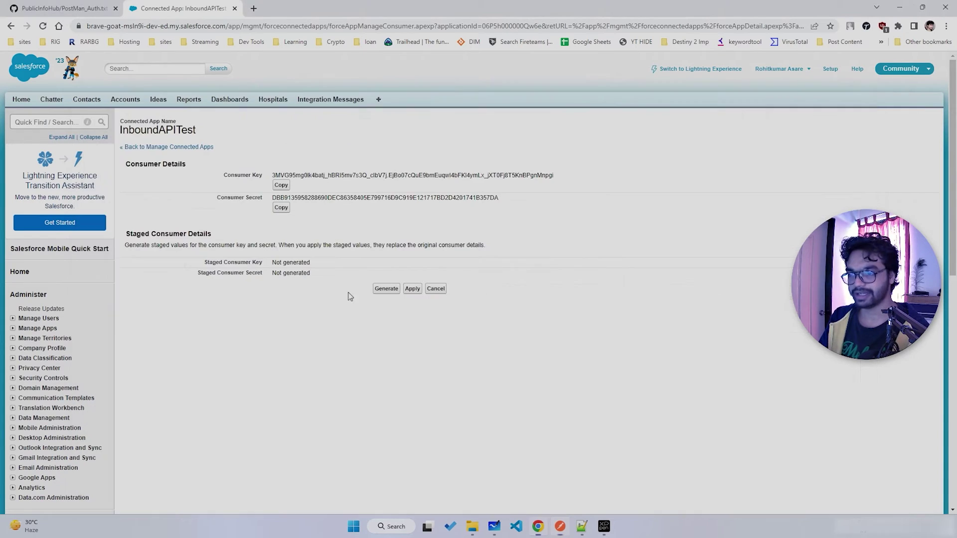
pyautogui.click(286, 216)
pyautogui.hotkey('alt', 'Tab')
pyautogui.click(530, 307)
pyautogui.hotkey('ctrl', 'v')
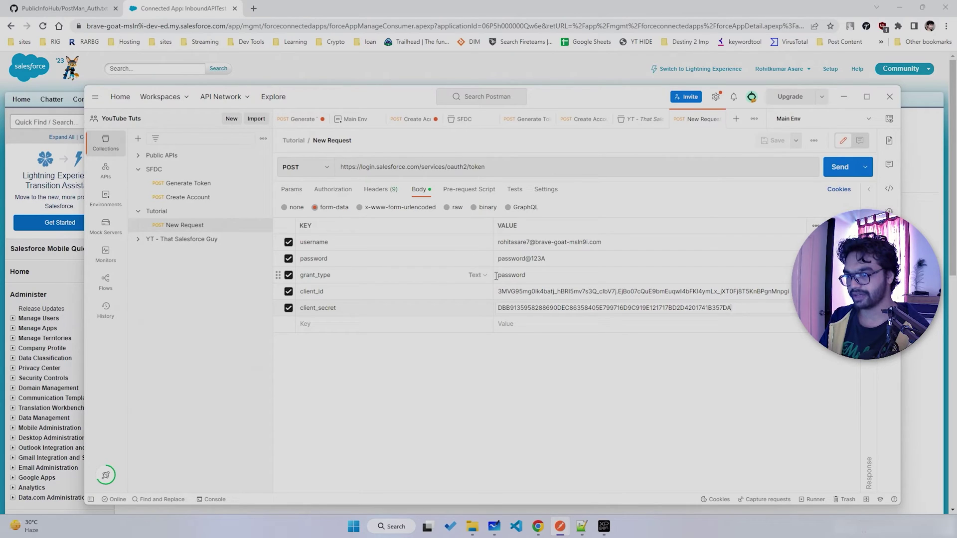
# - Send the token request and inspect the 400 invalid_grant 'authentication failure' response
pyautogui.click(840, 167)
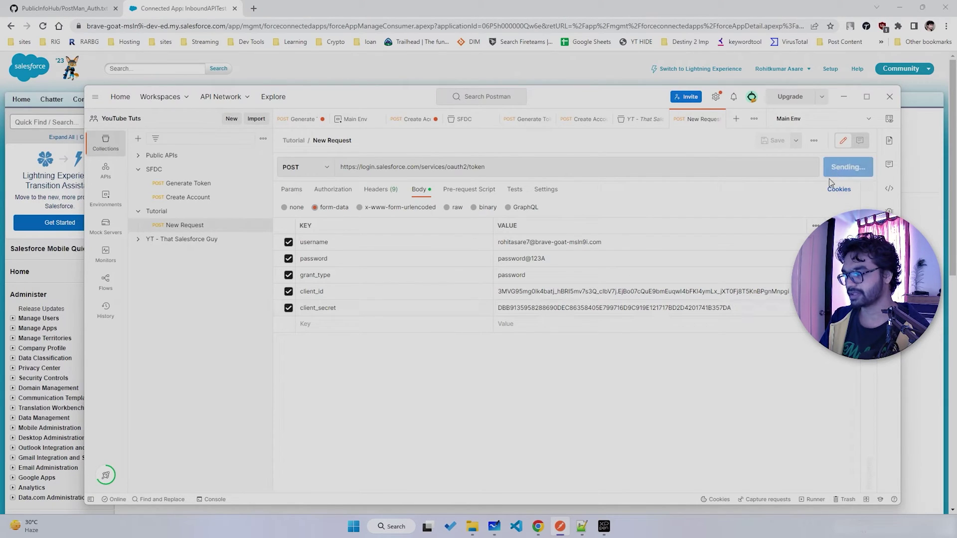
pyautogui.moveTo(874, 360); pyautogui.dragTo(600, 344)
pyautogui.doubleClick(704, 235)
pyautogui.doubleClick(759, 245)
pyautogui.doubleClick(790, 245)
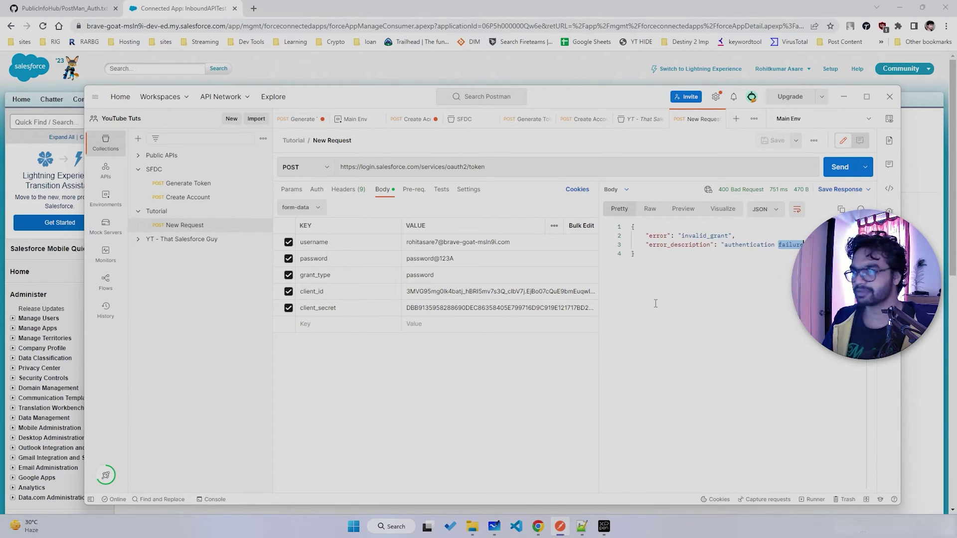
# - Find InboundAPITest under Setup > Connected Apps (Quick Find 'connected') and edit its policies
pyautogui.click(830, 70)
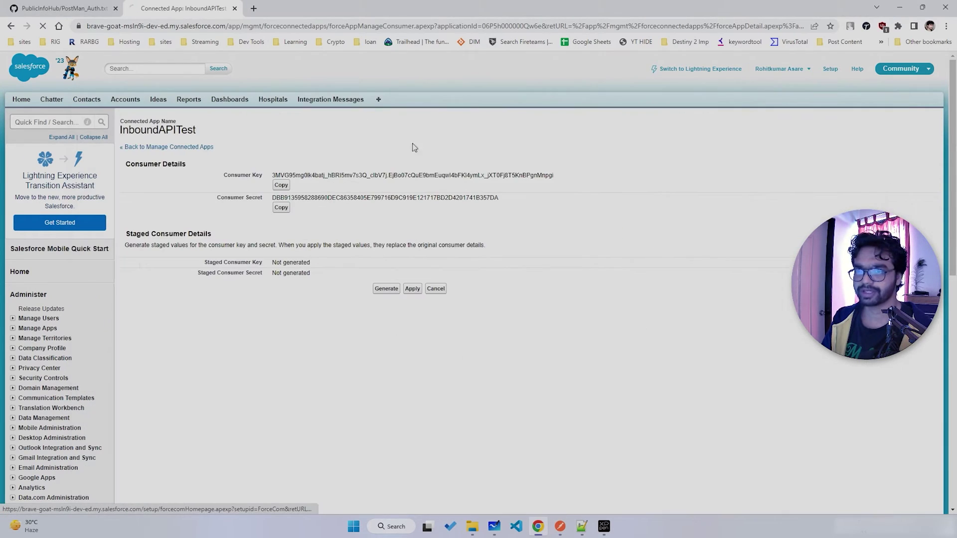
pyautogui.click(52, 123)
pyautogui.write('co')
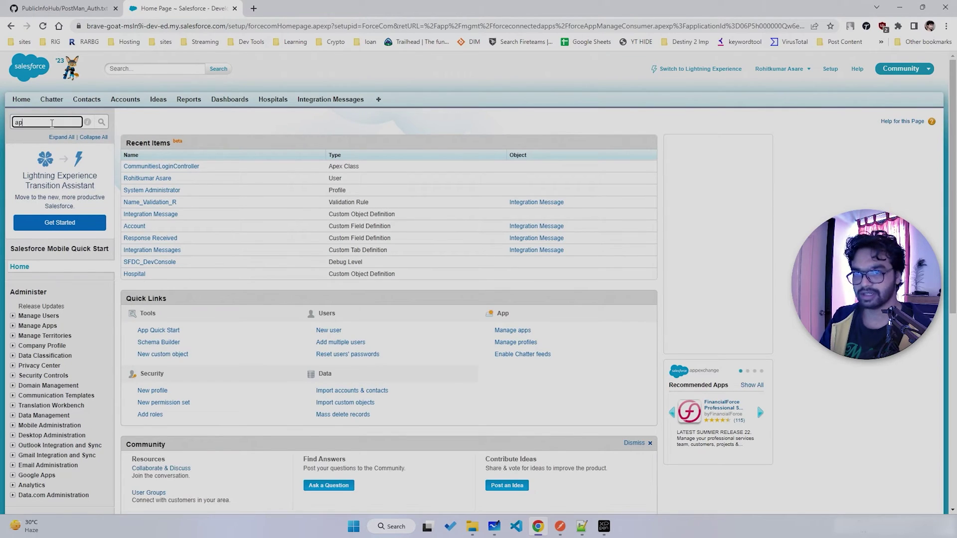
pyautogui.write('nnected')
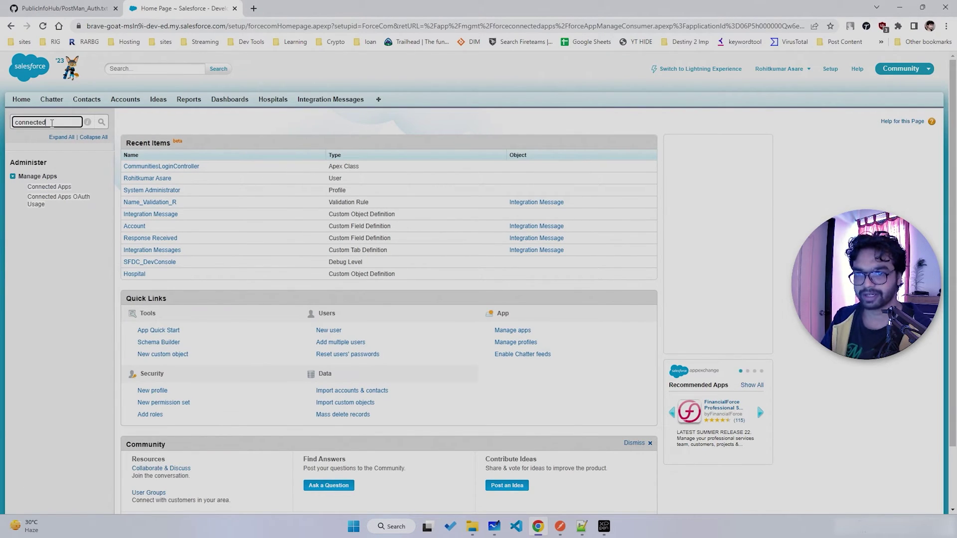
pyautogui.click(35, 187)
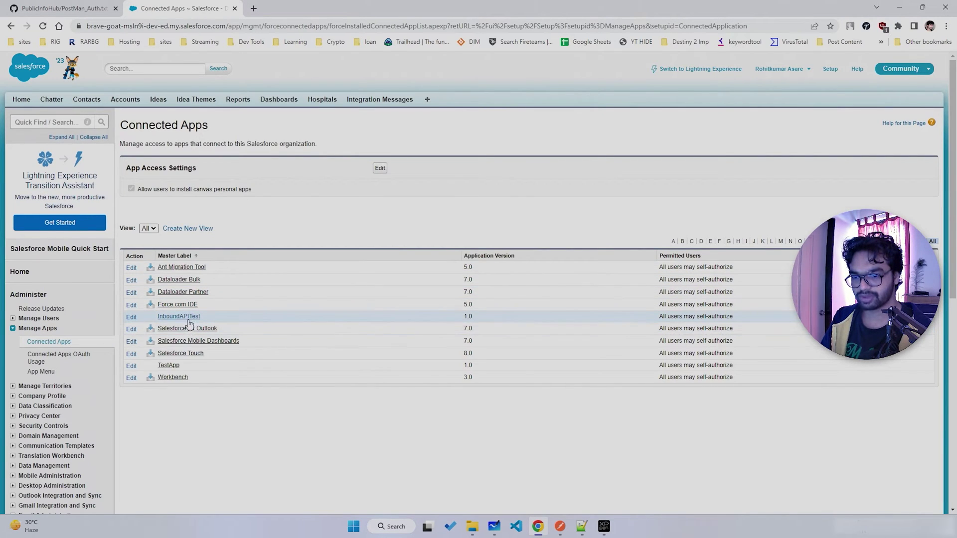
pyautogui.click(178, 318)
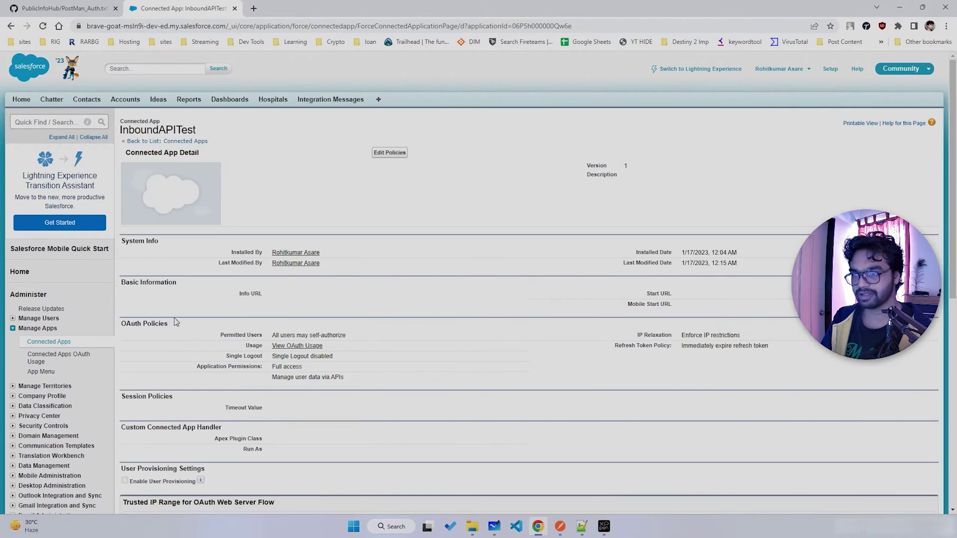
pyautogui.click(389, 153)
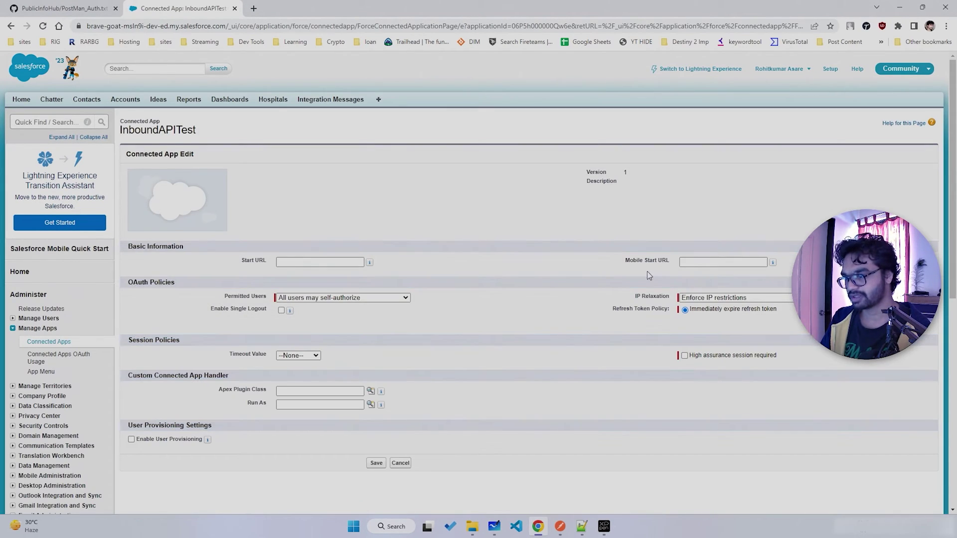
# - Set IP Relaxation to 'Relax IP restrictions' and save the policy
pyautogui.click(707, 299)
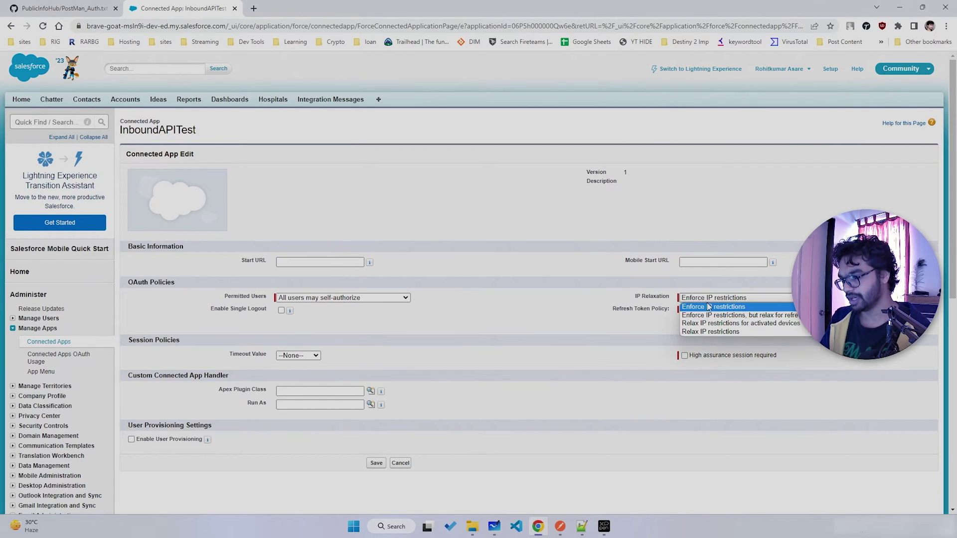
pyautogui.click(703, 332)
pyautogui.scroll(-3, 433, 330)
pyautogui.click(375, 313)
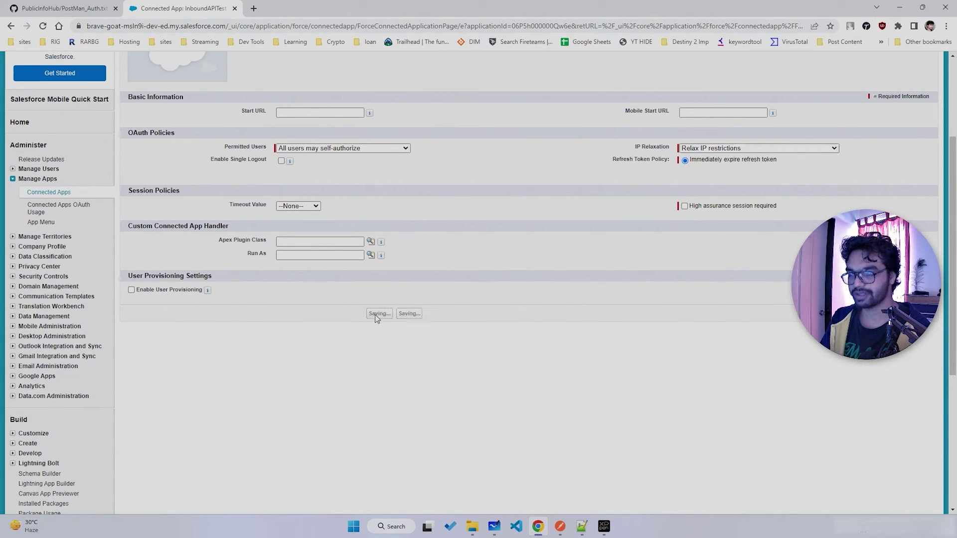
pyautogui.scroll(3, 500, 312)
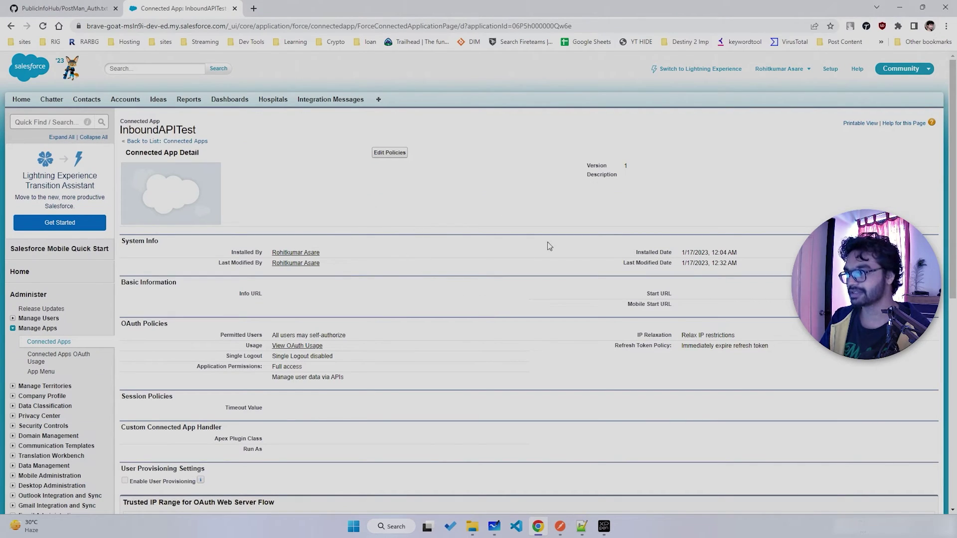
pyautogui.click(798, 71)
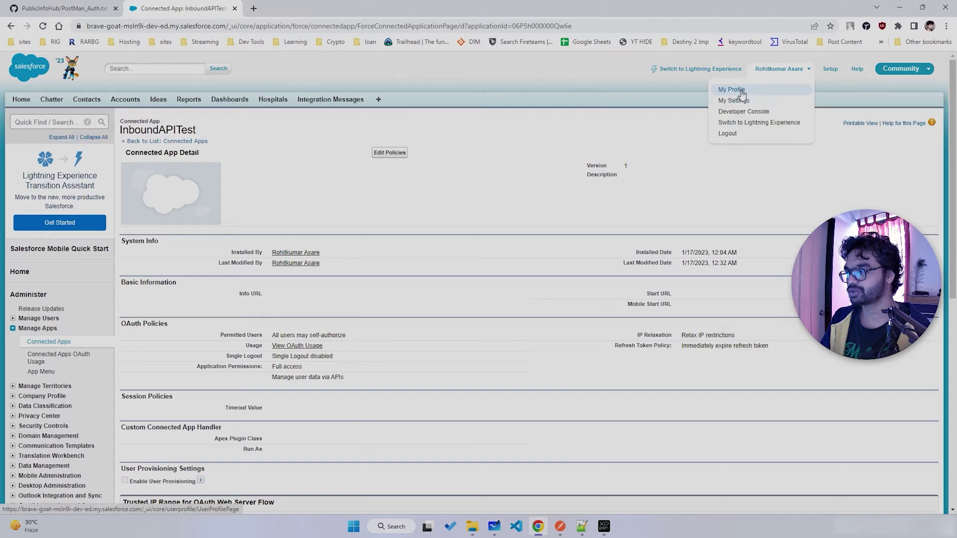
# - Resend the Postman token request, now returning 200 OK with an access_token
pyautogui.click(745, 99)
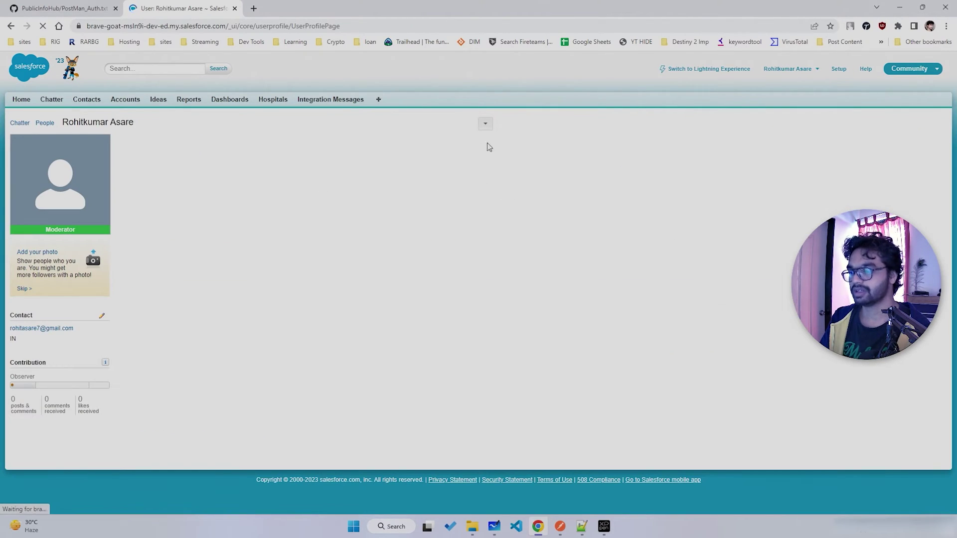
pyautogui.hotkey('alt', 'Tab')
pyautogui.click(847, 166)
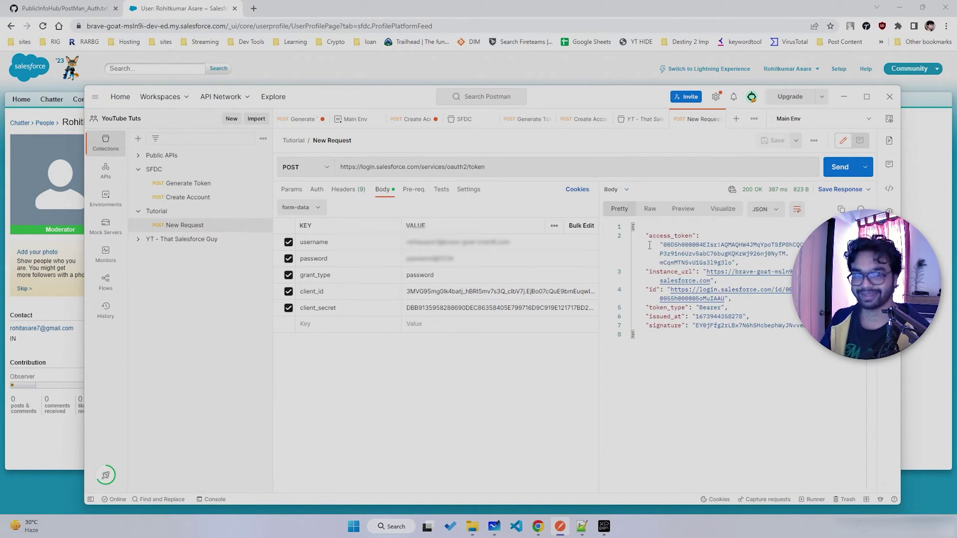
pyautogui.moveTo(626, 105); pyautogui.dragTo(561, 97)
pyautogui.doubleClick(592, 227)
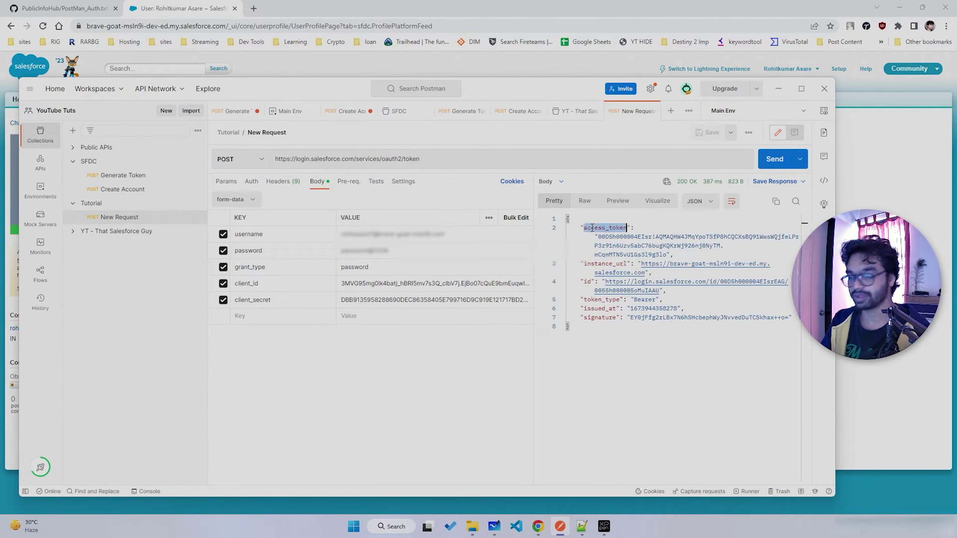
# - Open My Settings > Personal > Reset My Security Token in Salesforce, then return to Postman
pyautogui.click(159, 5)
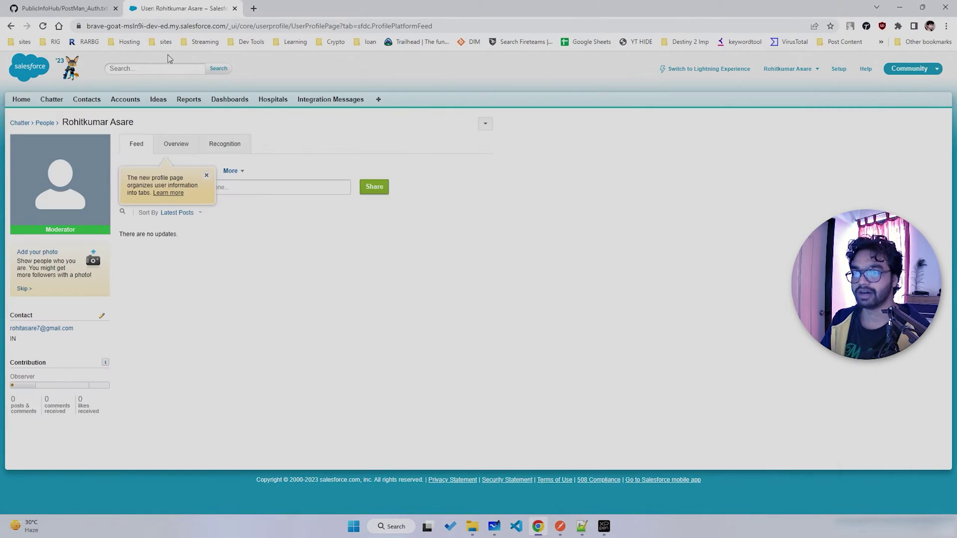
pyautogui.click(485, 124)
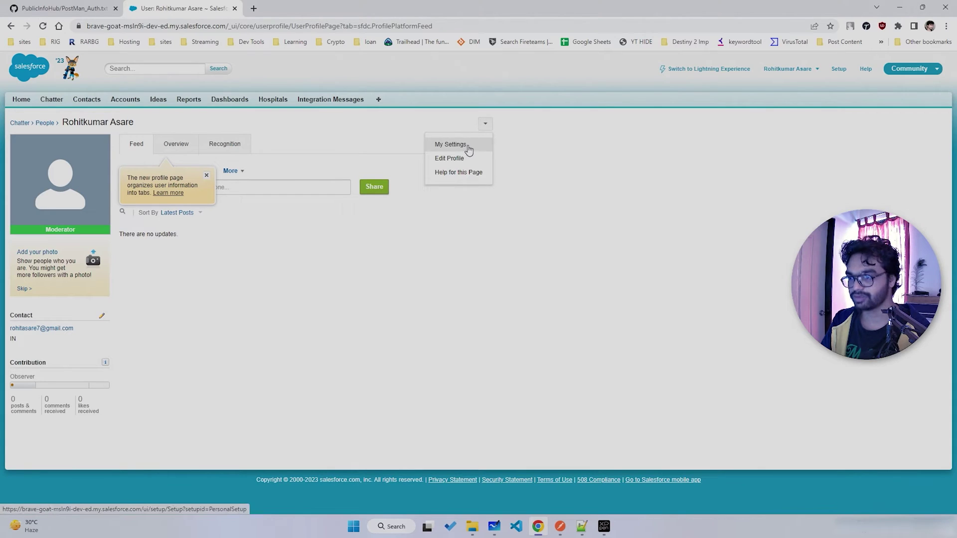
pyautogui.click(463, 149)
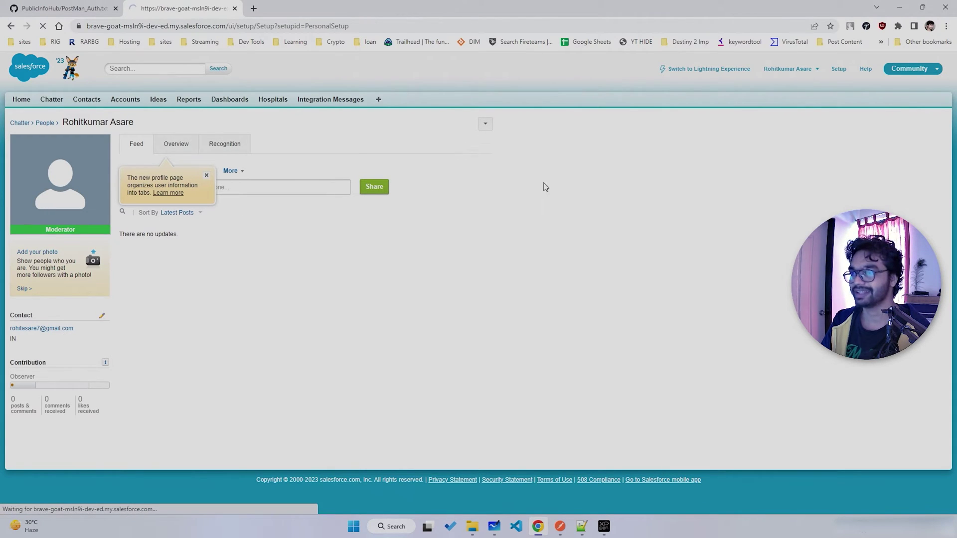
pyautogui.click(59, 175)
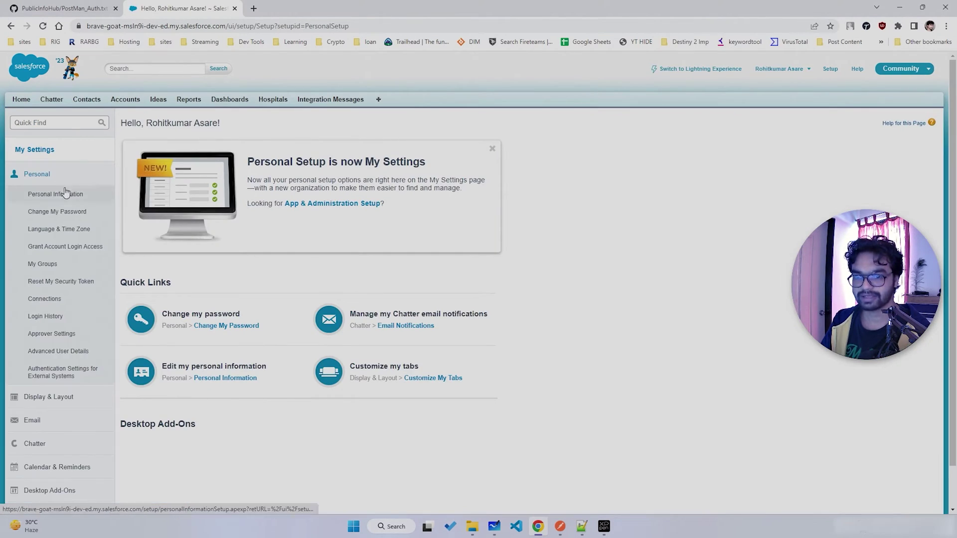
pyautogui.click(63, 288)
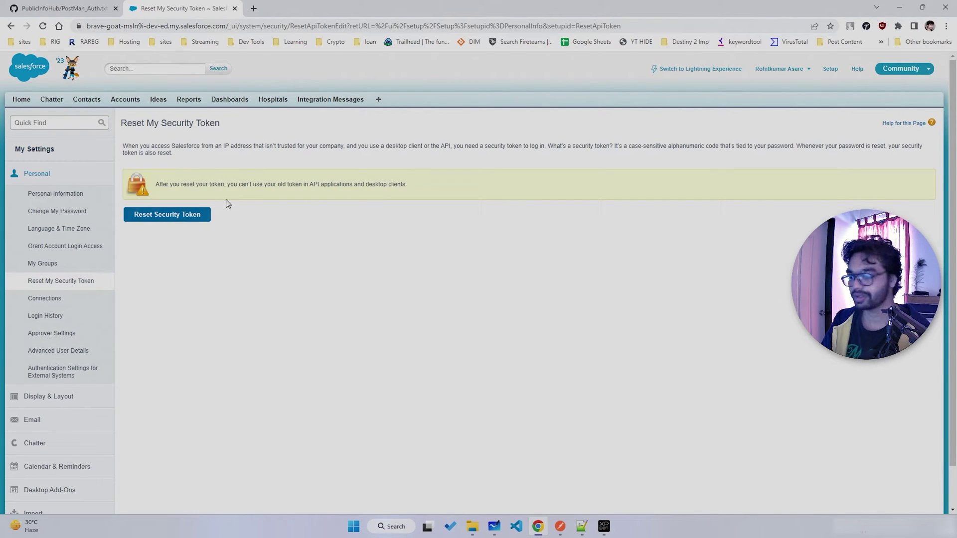
pyautogui.click(561, 526)
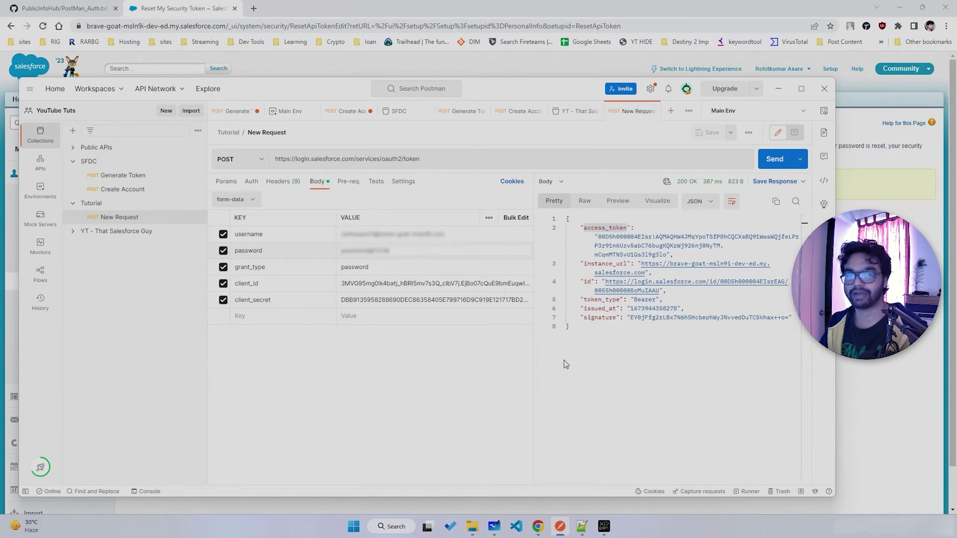
# - Copy the access_token value from the token response
pyautogui.moveTo(475, 90)
pyautogui.mouseDown()
pyautogui.moveTo(493, 87)
pyautogui.moveTo(475, 89)
pyautogui.mouseUp()
pyautogui.doubleClick(608, 228)
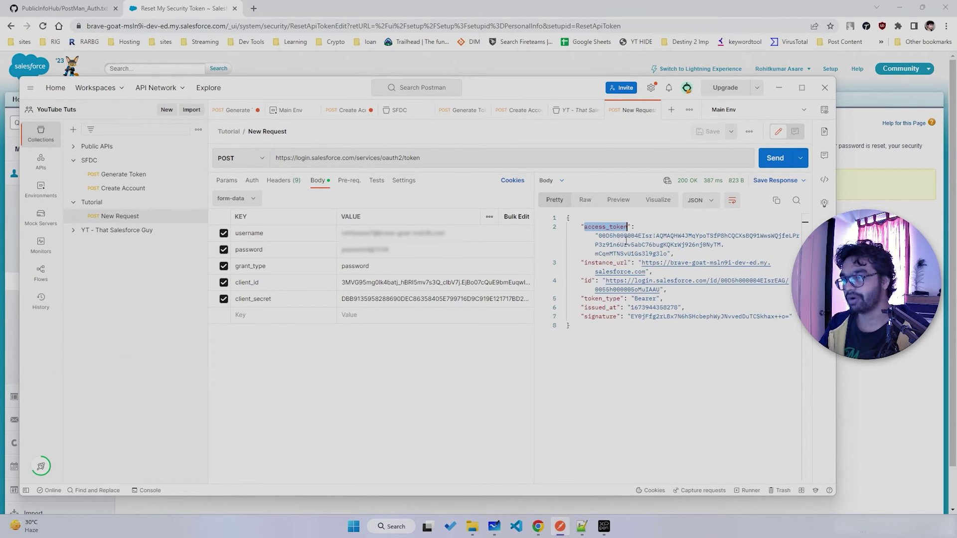
pyautogui.moveTo(597, 237)
pyautogui.mouseDown()
pyautogui.moveTo(722, 244)
pyautogui.moveTo(601, 236)
pyautogui.mouseUp()
pyautogui.click(727, 327)
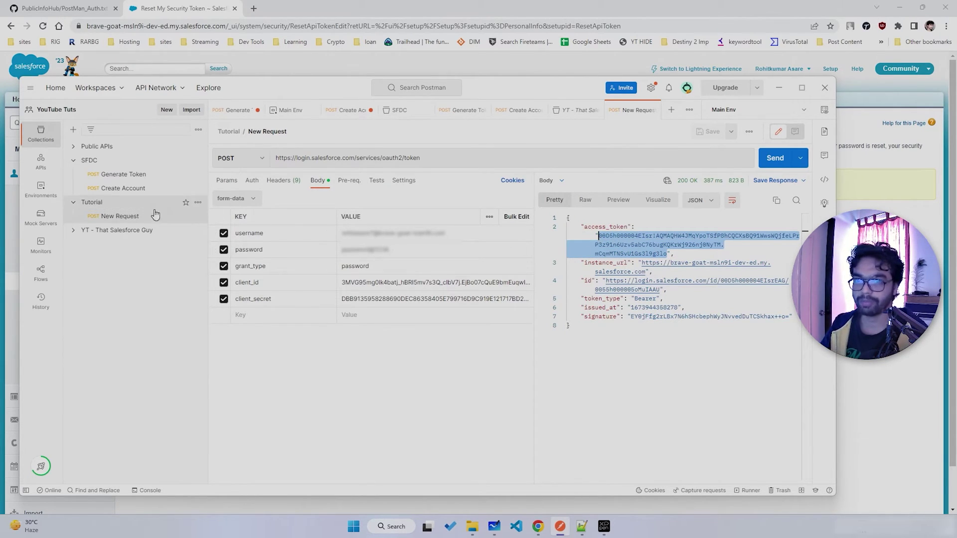
# - Give the Tutorial collection Bearer Token authorization with the copied access token and save
pyautogui.click(102, 204)
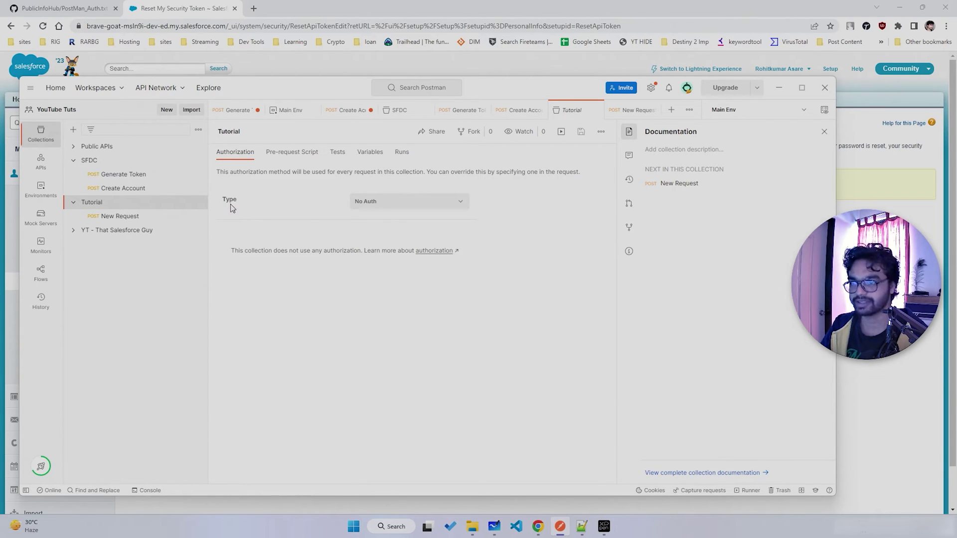
pyautogui.click(383, 202)
pyautogui.click(386, 256)
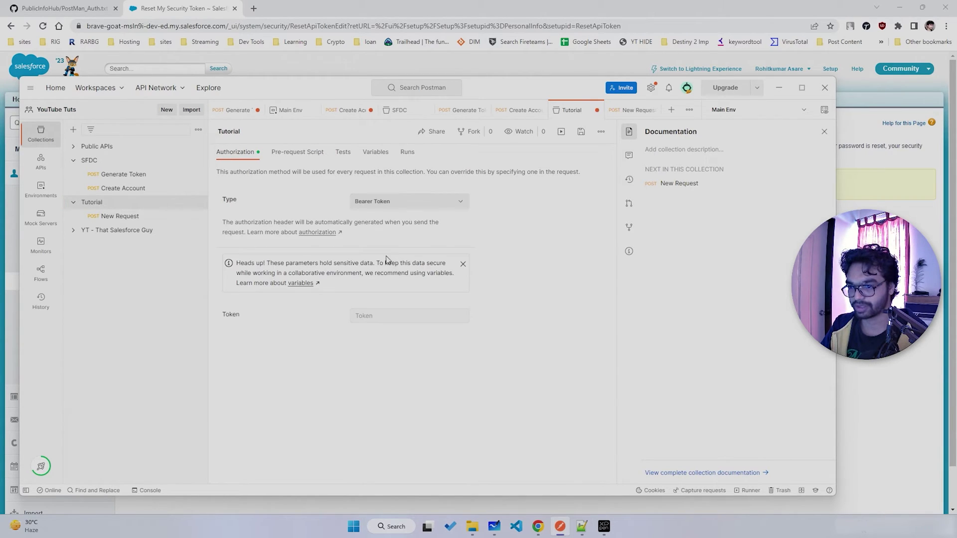
pyautogui.click(375, 316)
pyautogui.hotkey('ctrl', 'v')
pyautogui.hotkey('ctrl', 's')
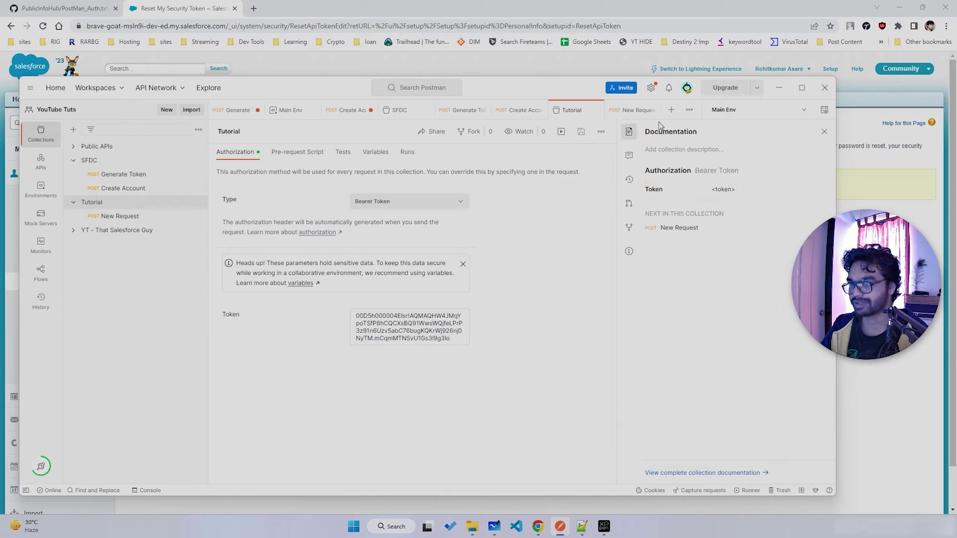
# - Start a new blank HTTP request
pyautogui.click(131, 216)
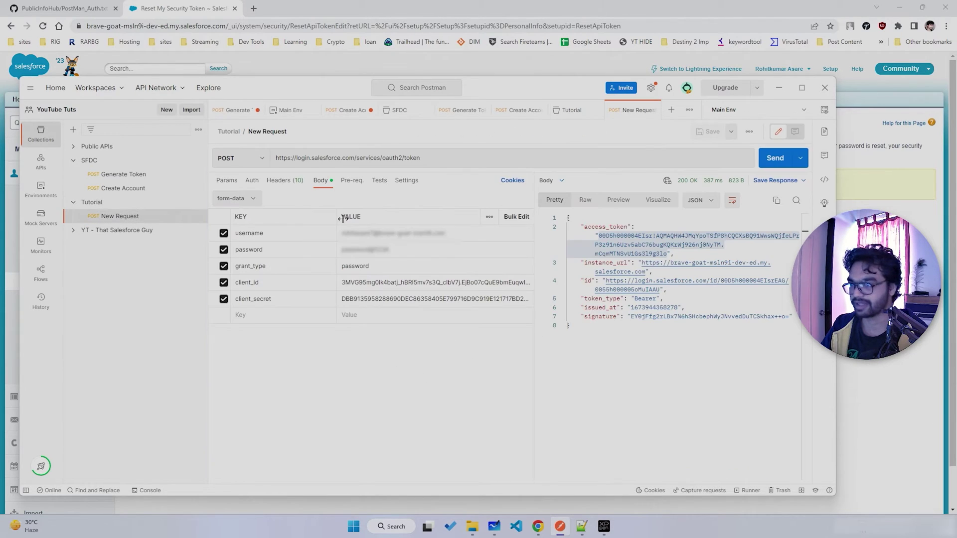
pyautogui.click(167, 110)
pyautogui.click(307, 185)
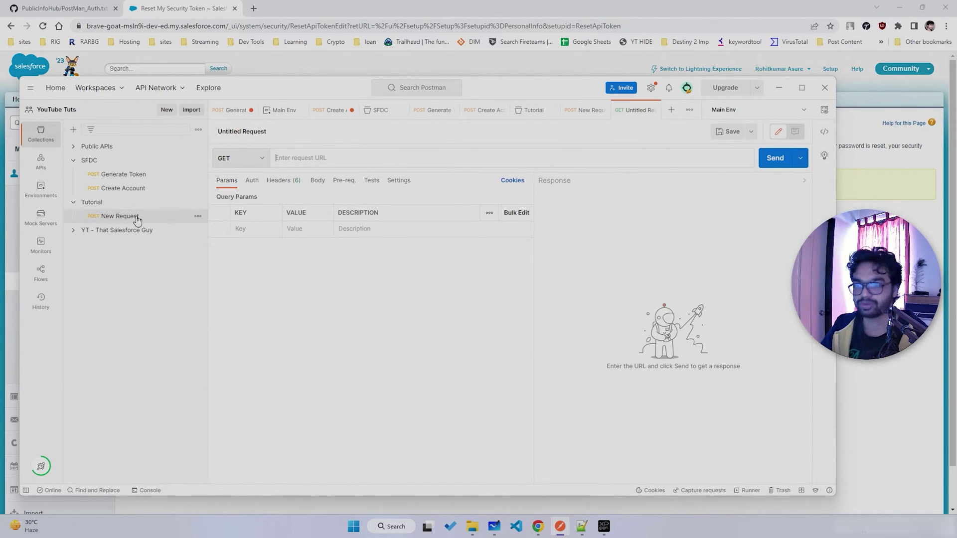
# - Make the new request a POST to the Account sobjects URL copied from SFDC > Create Account
pyautogui.click(255, 158)
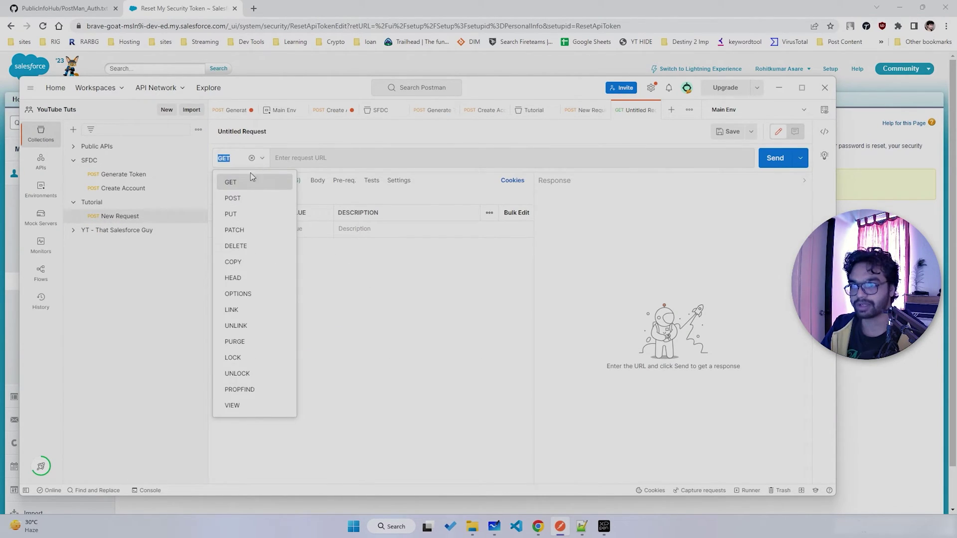
pyautogui.click(237, 198)
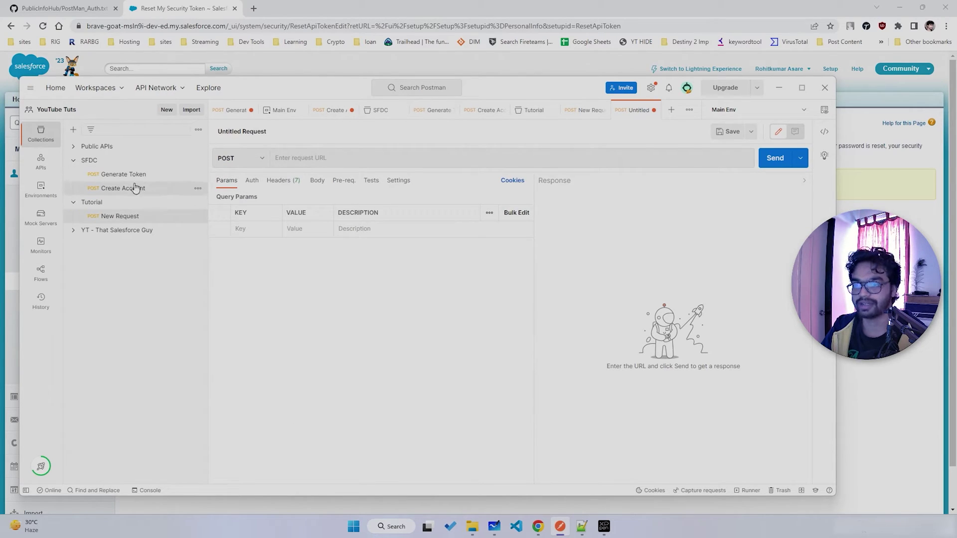
pyautogui.click(120, 190)
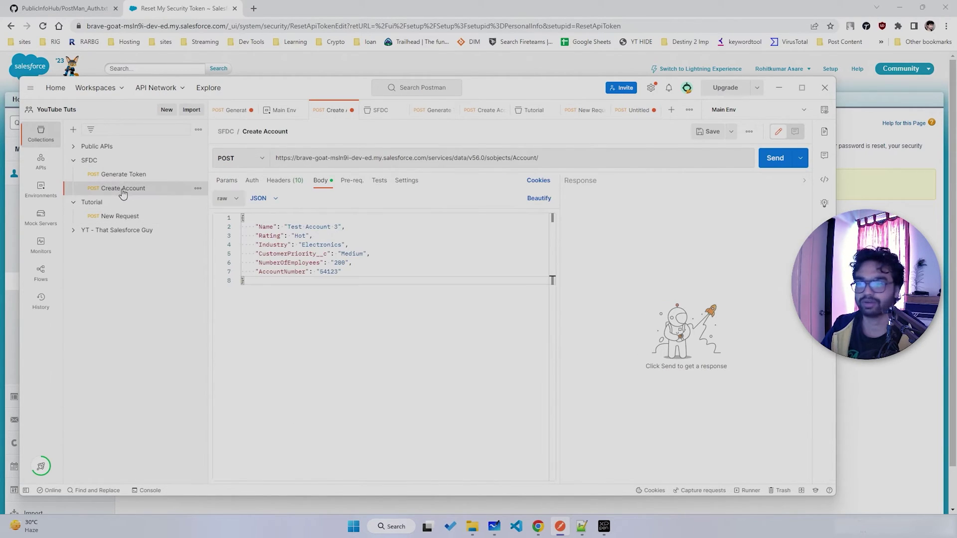
pyautogui.click(536, 158)
pyautogui.hotkey('ctrl', 'a')
pyautogui.hotkey('ctrl', 'c')
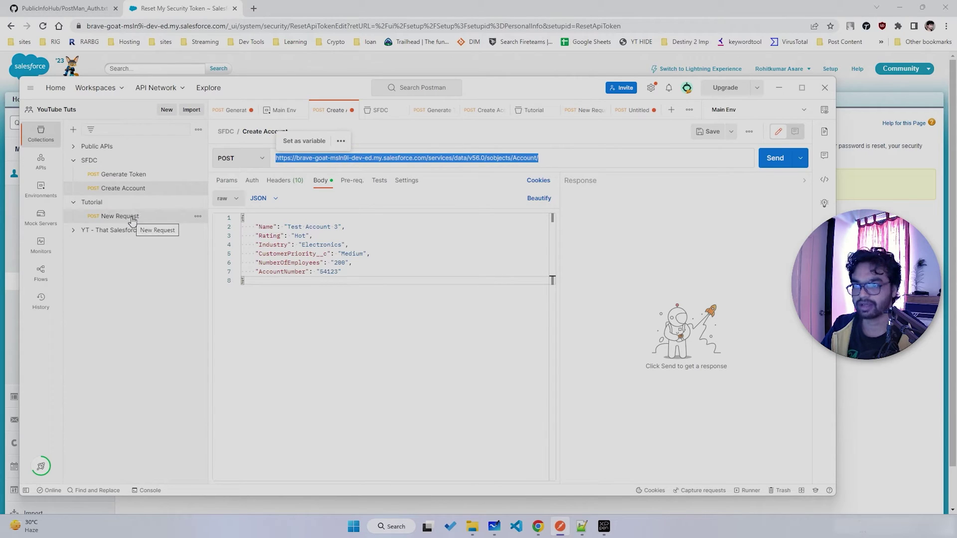
pyautogui.click(632, 117)
pyautogui.click(331, 158)
pyautogui.hotkey('ctrl', 'v')
# - Save the request as 'Create Account' in the Tutorial folder
pyautogui.hotkey('ctrl', 's')
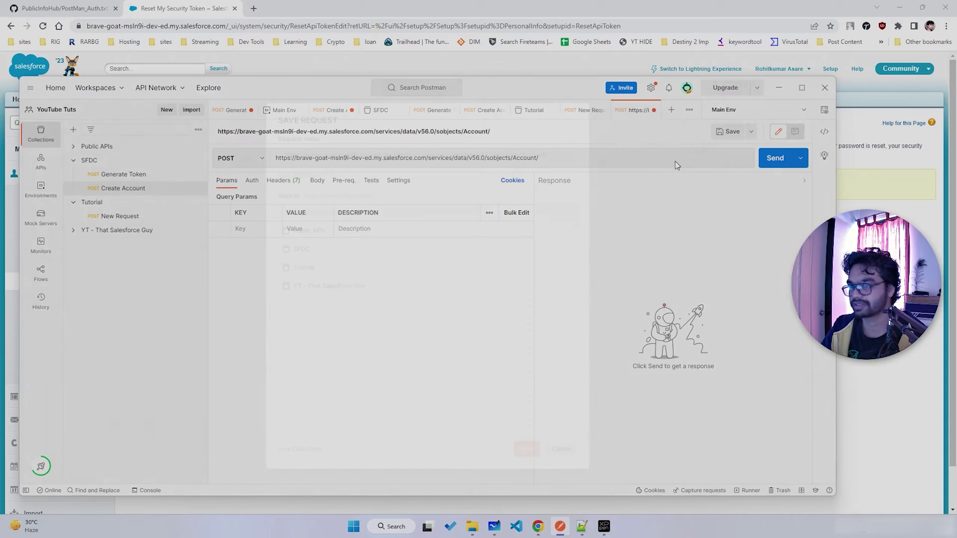
pyautogui.click(318, 269)
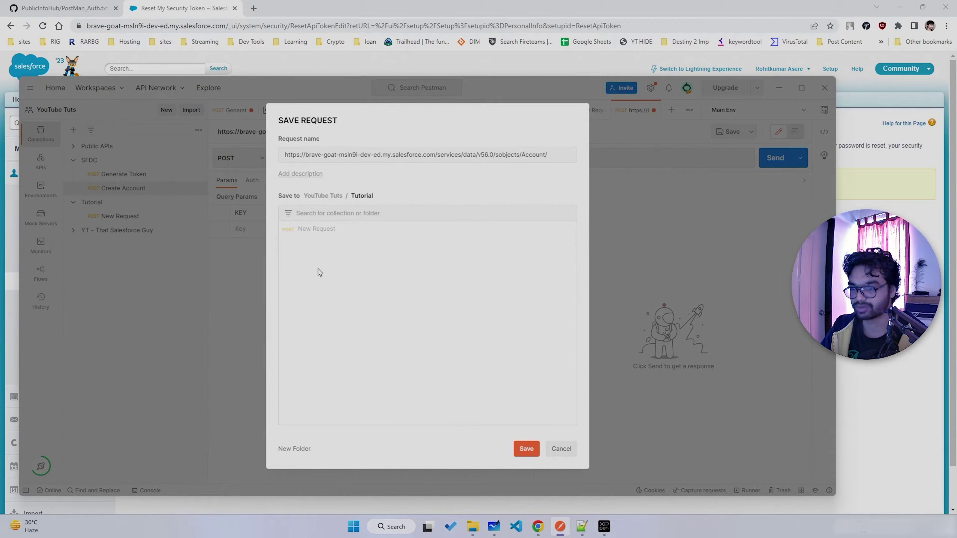
pyautogui.tripleClick(380, 157)
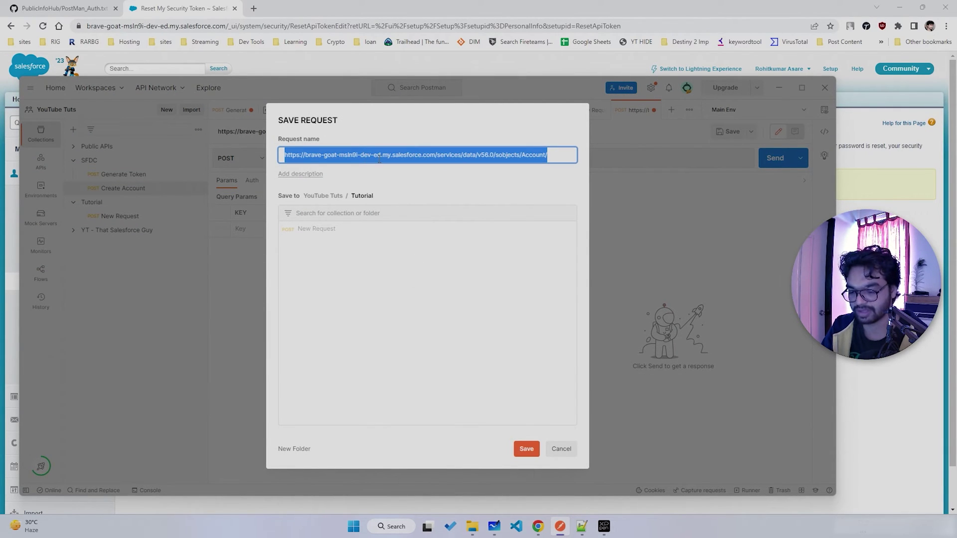
pyautogui.write('Create Account')
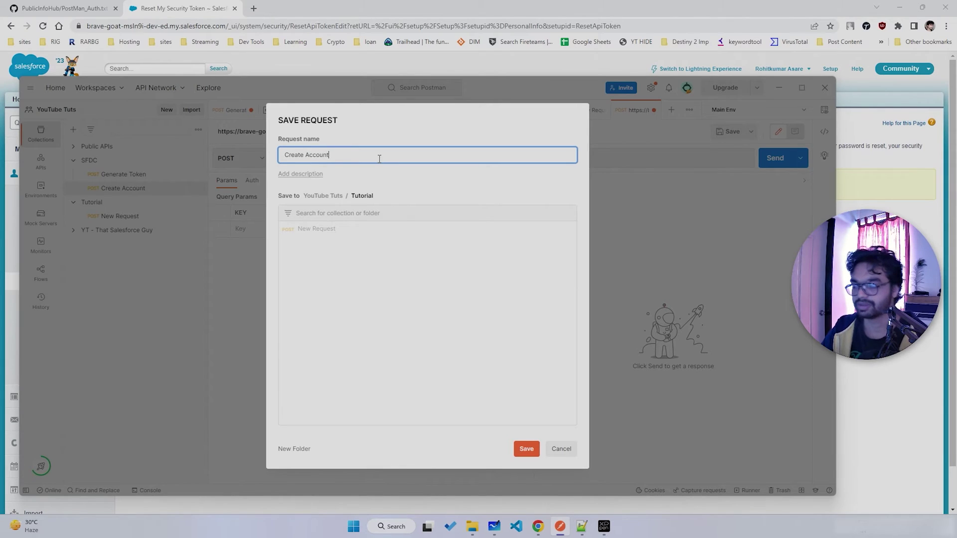
pyautogui.click(527, 449)
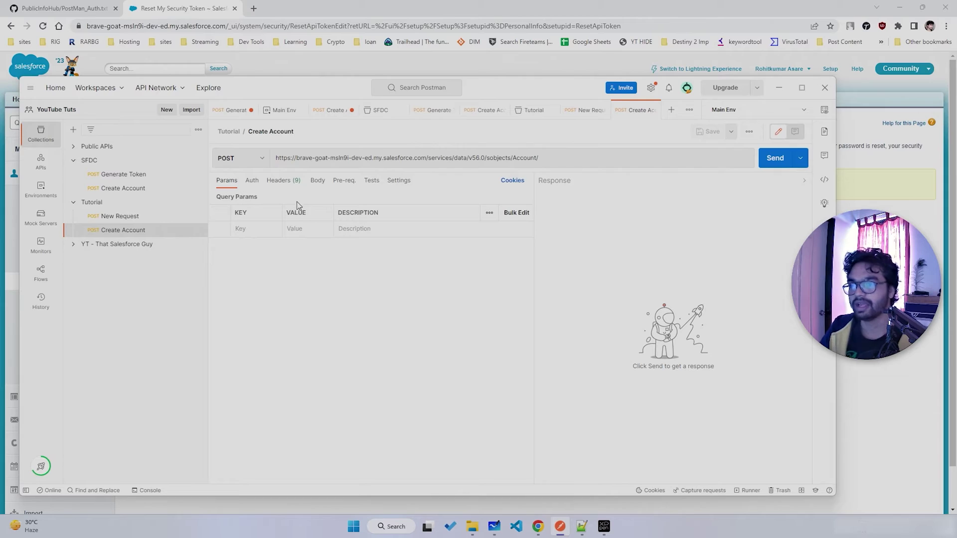
# - Open the Create Account request in the Tutorial collection
pyautogui.tripleClick(461, 155)
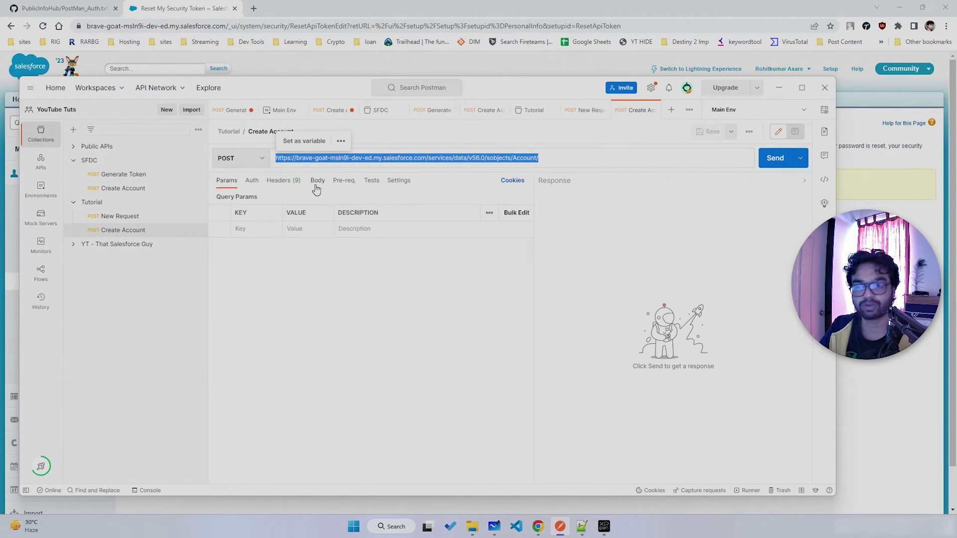
pyautogui.click(119, 191)
pyautogui.hotkey('ctrl', 'a')
pyautogui.hotkey('ctrl', 'c')
pyautogui.click(123, 230)
pyautogui.click(317, 180)
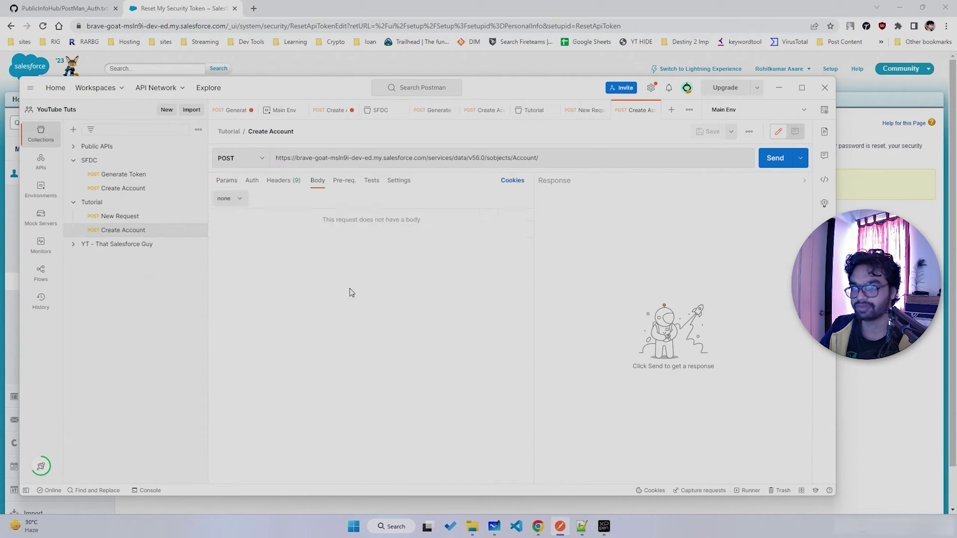
# - Give the request a raw JSON body describing Test Account 3
pyautogui.click(228, 198)
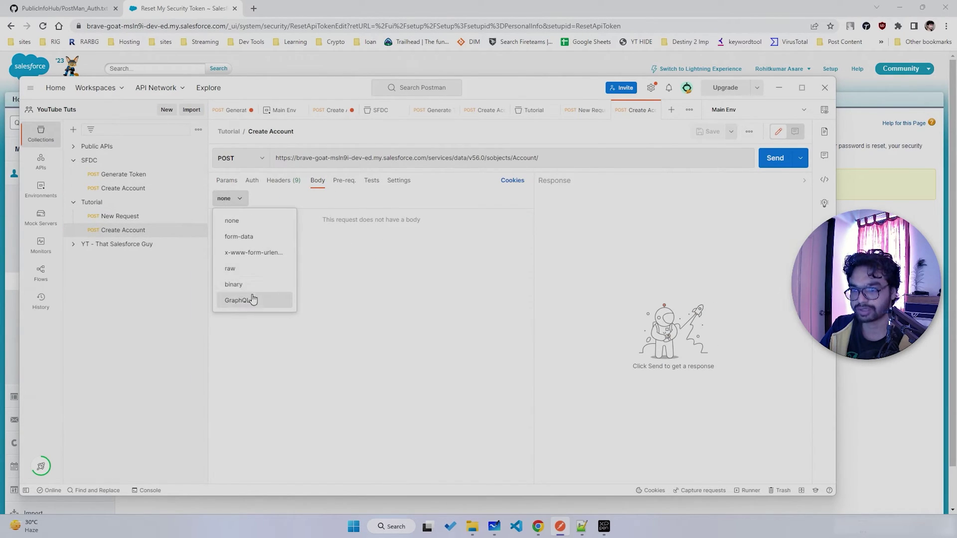
pyautogui.click(240, 268)
pyautogui.hotkey('ctrl', 'v')
pyautogui.click(269, 199)
pyautogui.click(275, 250)
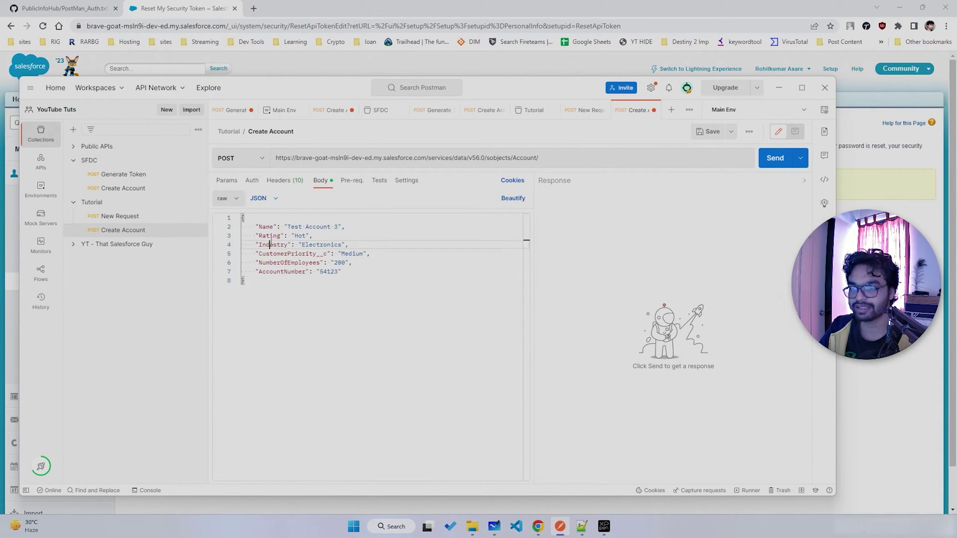
pyautogui.click(283, 273)
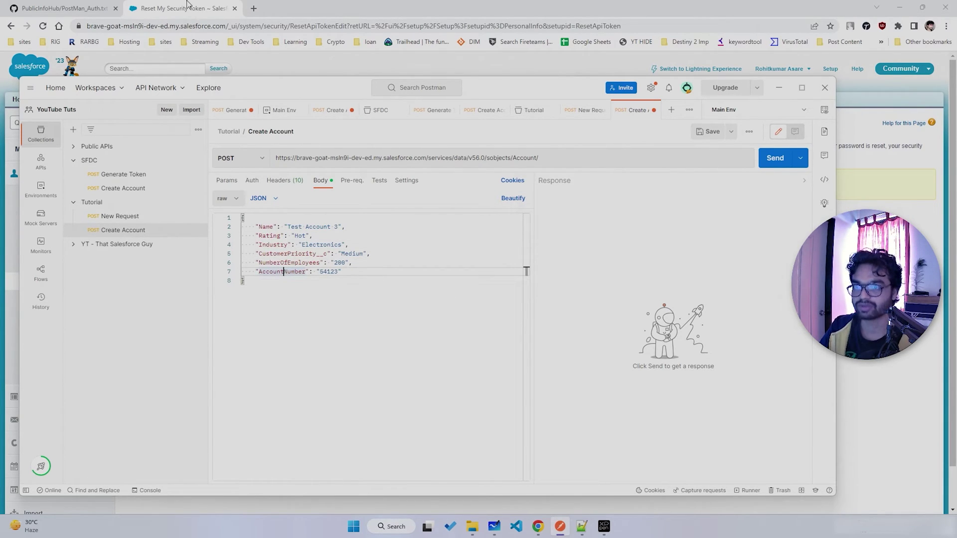
# - Reload Salesforce and open the Test Account 3 record
pyautogui.click(188, 4)
pyautogui.press('F5')
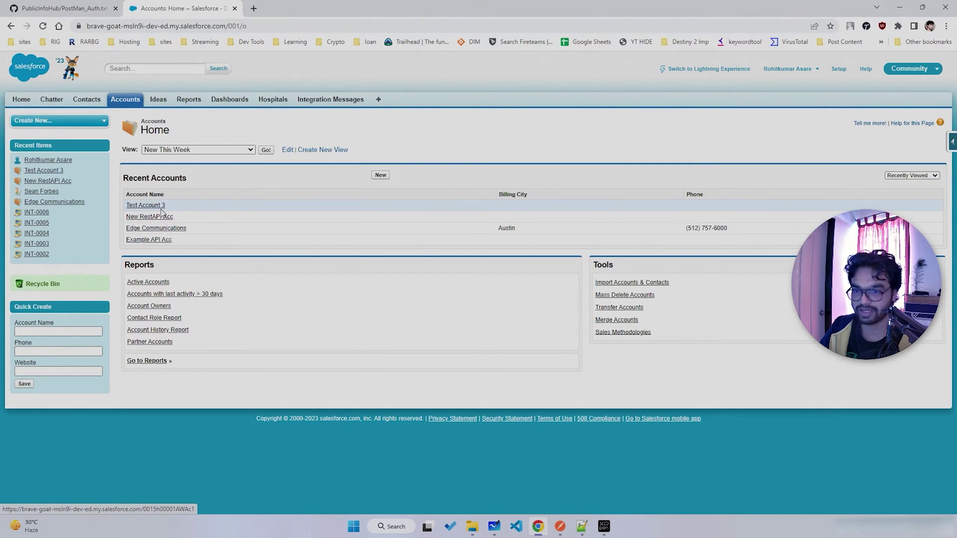
pyautogui.click(159, 209)
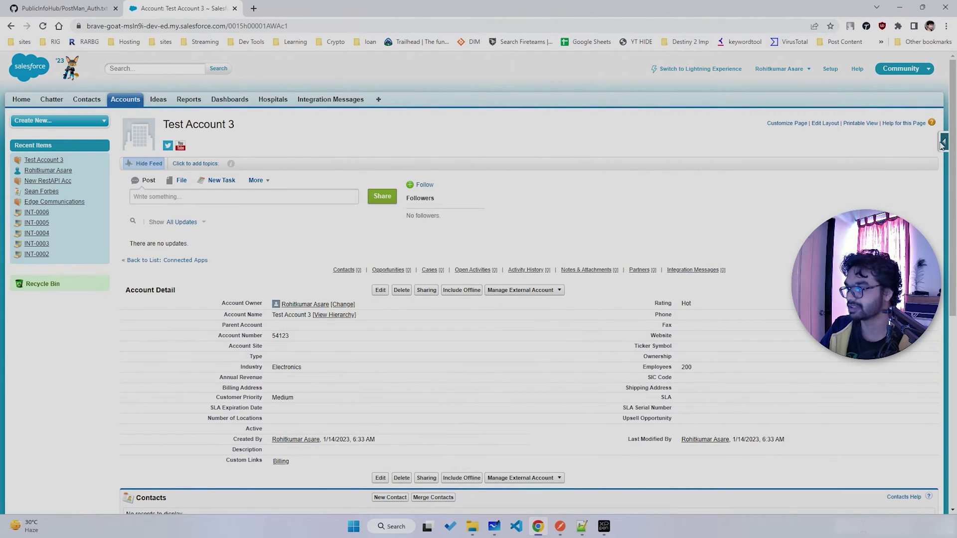
# - Open the Account Fields list from the force.com panel in a new tab
pyautogui.click(942, 144)
pyautogui.rightClick(858, 159)
pyautogui.click(770, 168)
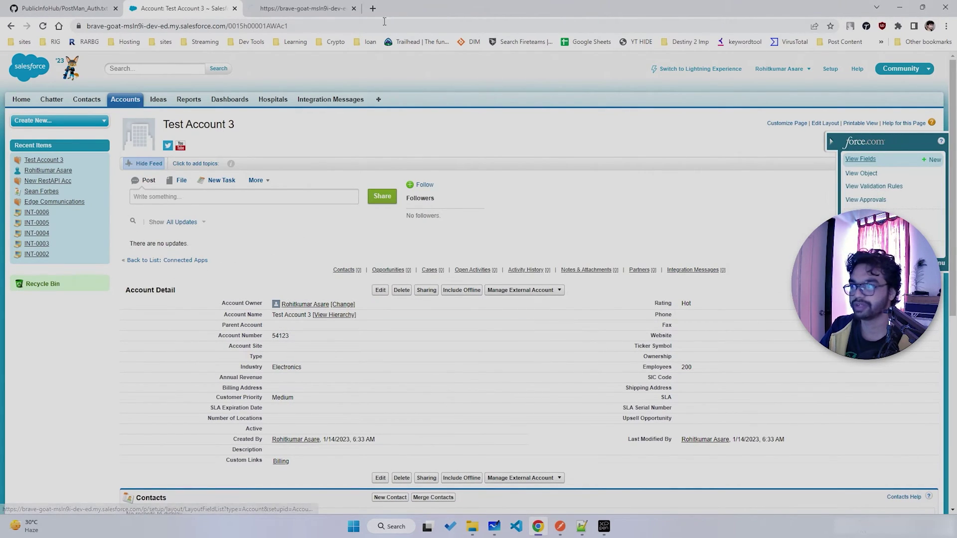
# - Show API names under each field label with Salesforce DevTools, then return to Postman
pyautogui.click(866, 26)
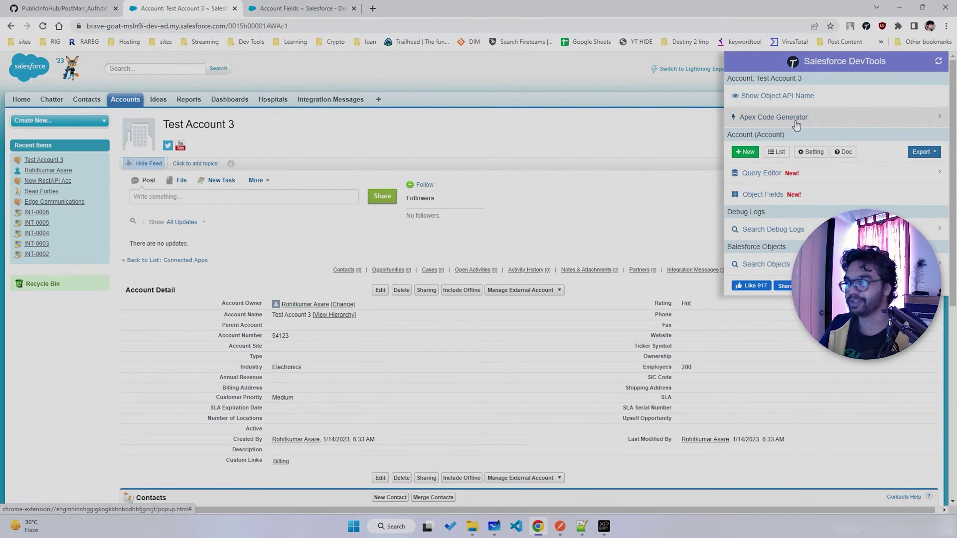
pyautogui.click(781, 96)
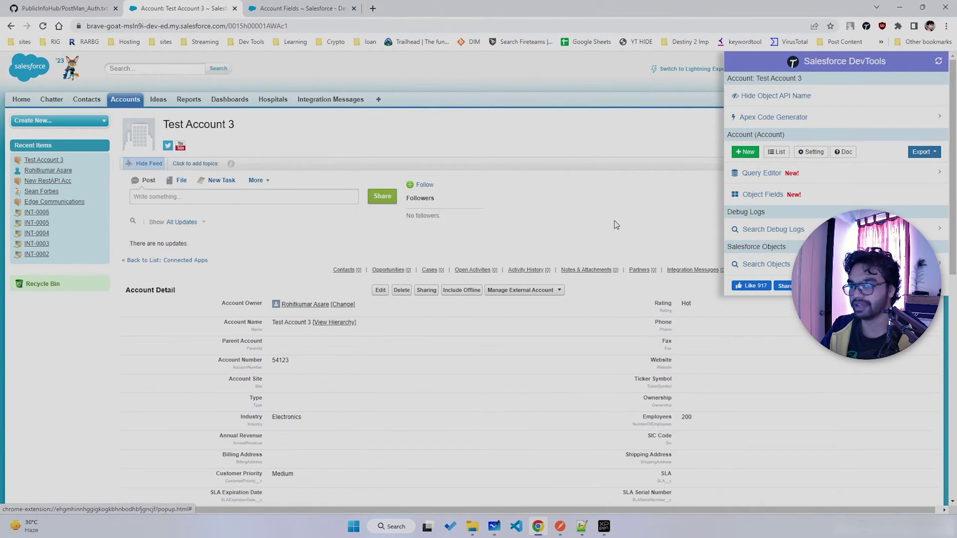
pyautogui.scroll(-3, 665, 298)
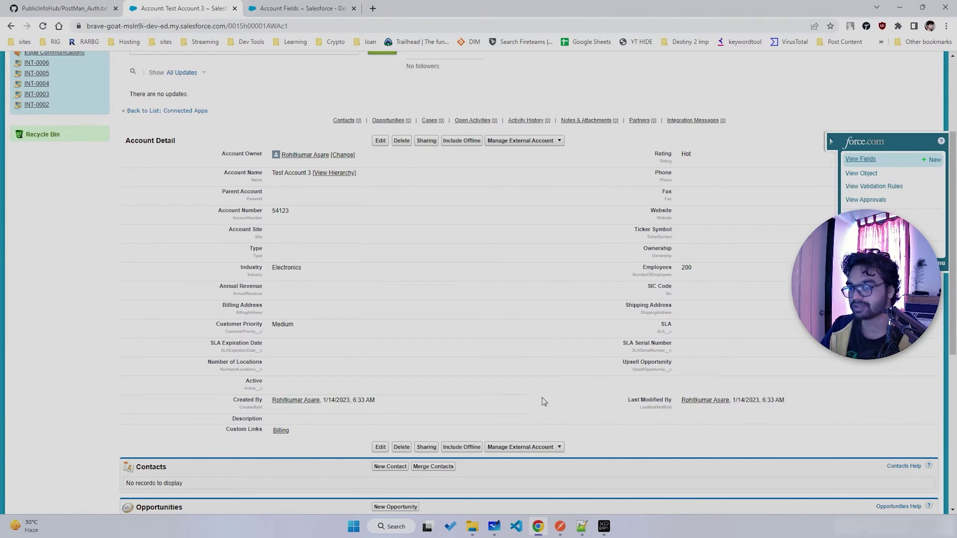
pyautogui.click(560, 526)
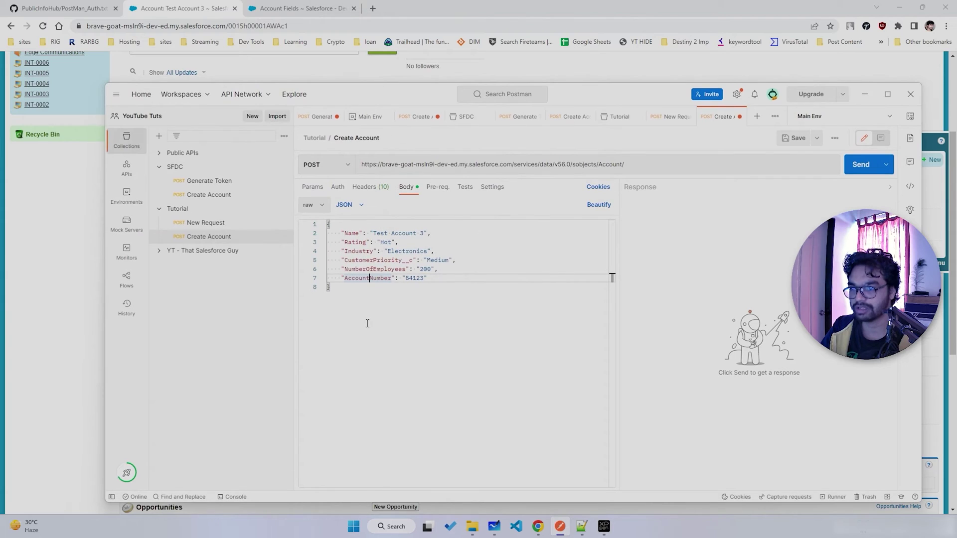
pyautogui.hotkey('ctrl', 'a')
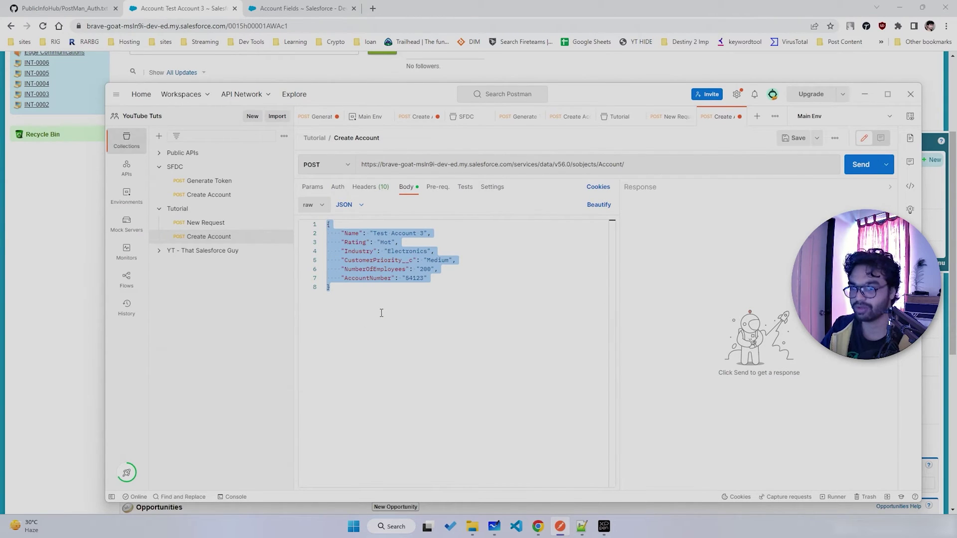
pyautogui.click(200, 238)
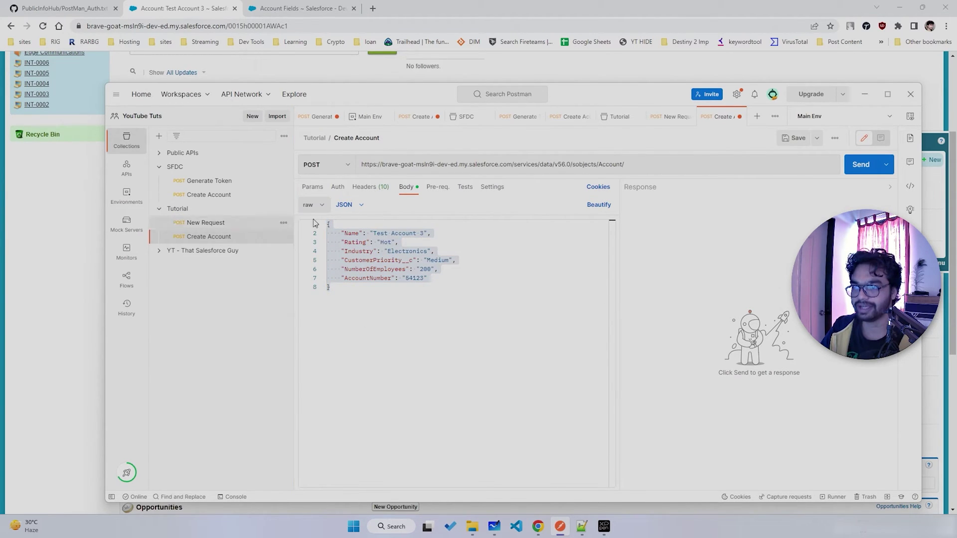
pyautogui.click(337, 188)
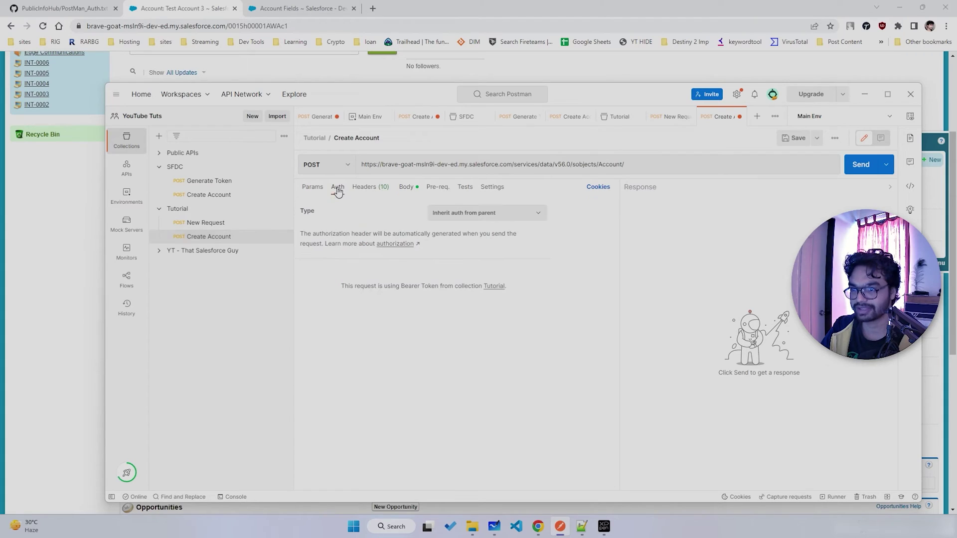
pyautogui.click(482, 218)
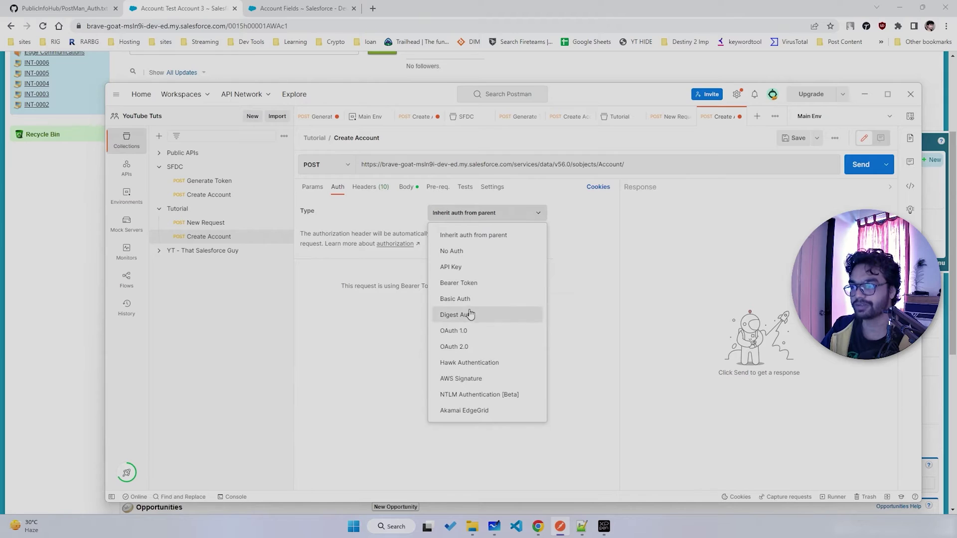
pyautogui.click(467, 284)
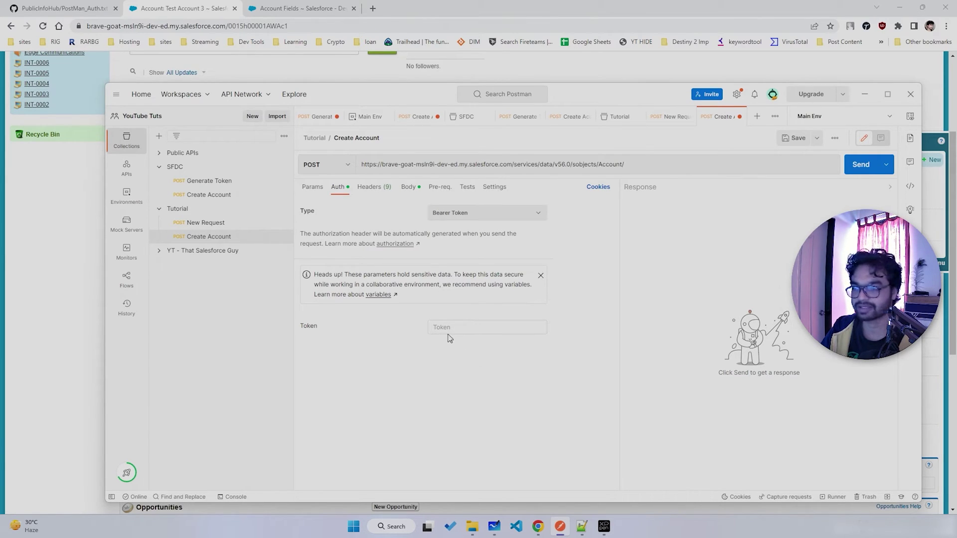
pyautogui.click(468, 214)
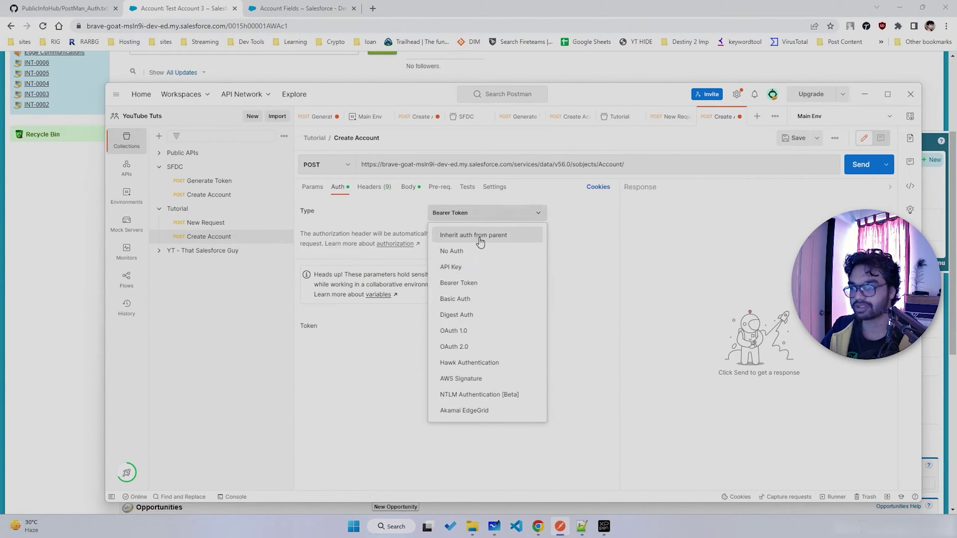
pyautogui.click(442, 231)
pyautogui.click(195, 209)
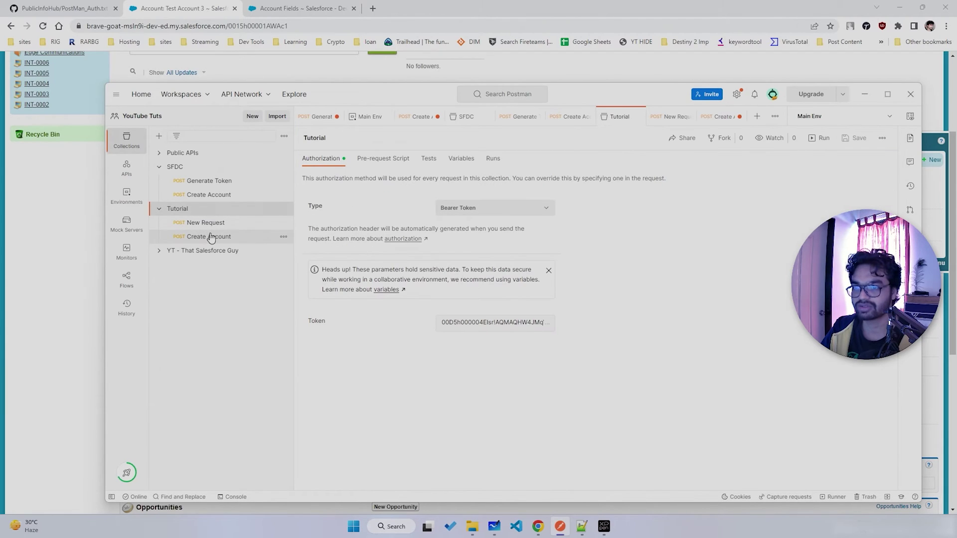
pyautogui.click(209, 238)
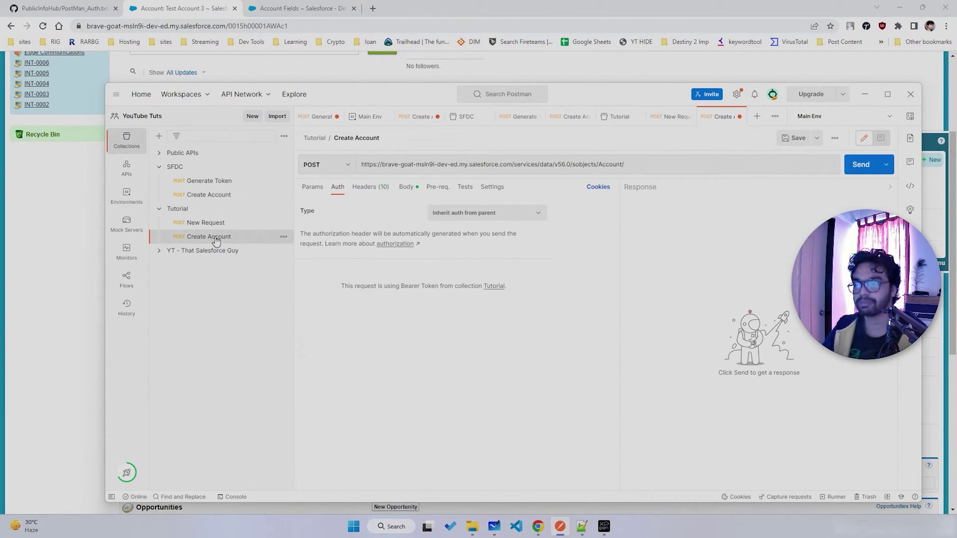
# - Change the account Name in the JSON body to 'Youtube Tut Account'
pyautogui.click(406, 187)
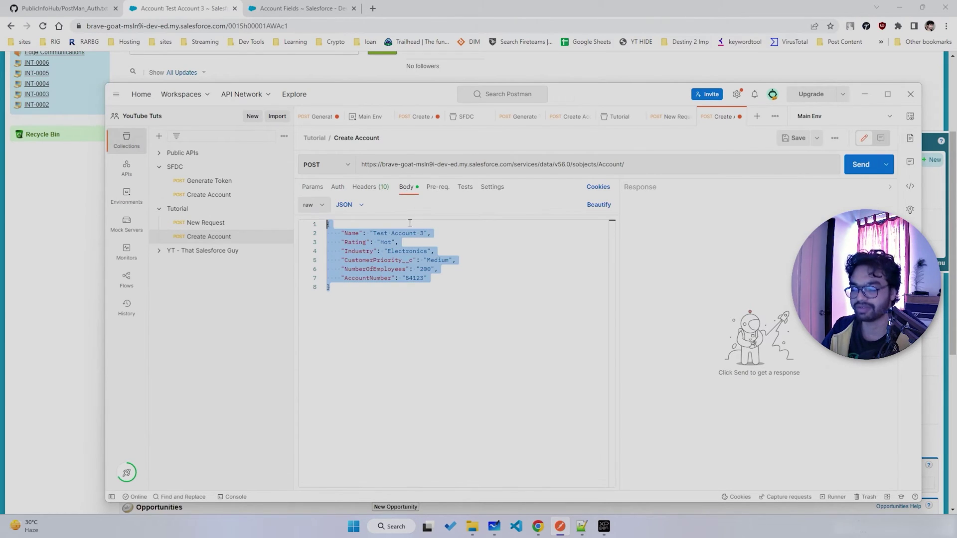
pyautogui.click(363, 324)
pyautogui.hotkey('ctrl', 'a')
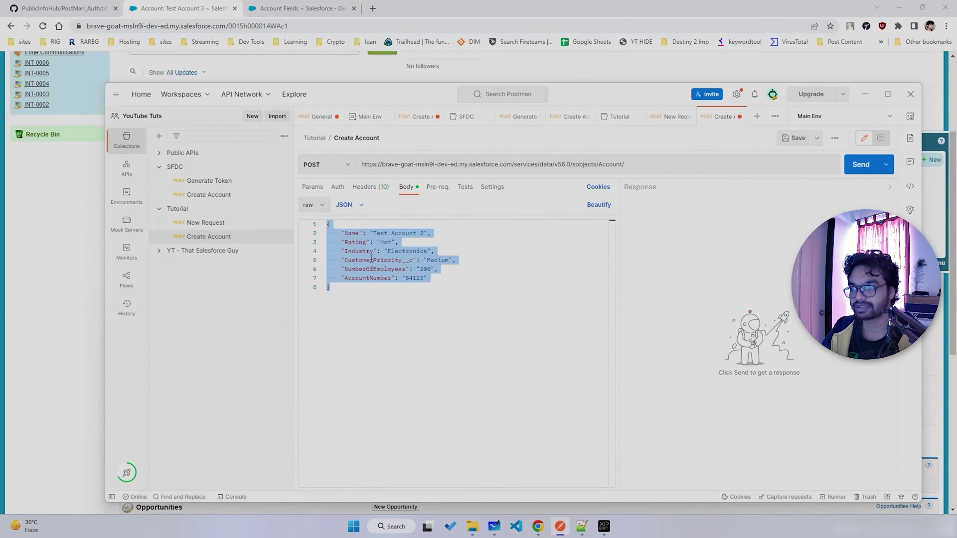
pyautogui.click(415, 236)
pyautogui.moveTo(424, 233); pyautogui.dragTo(373, 234)
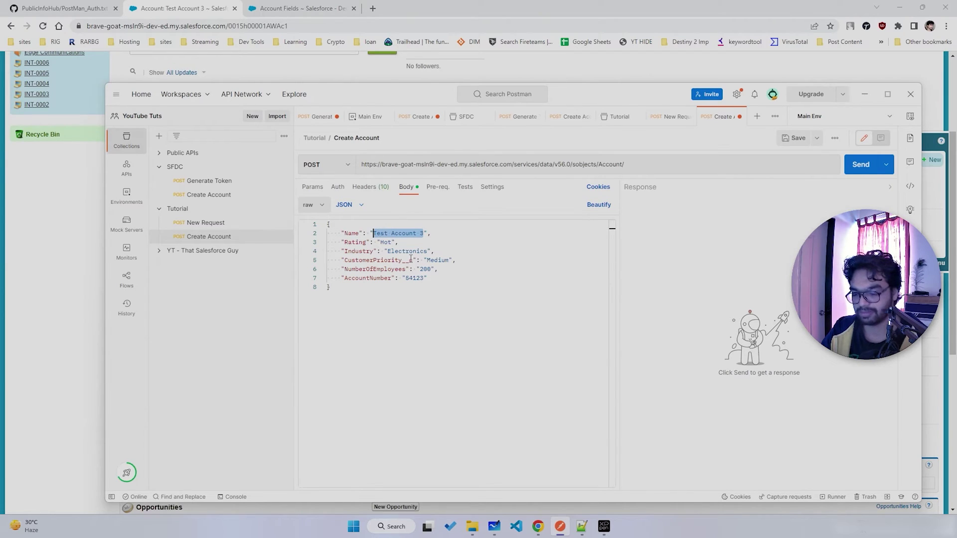
pyautogui.write('Yout')
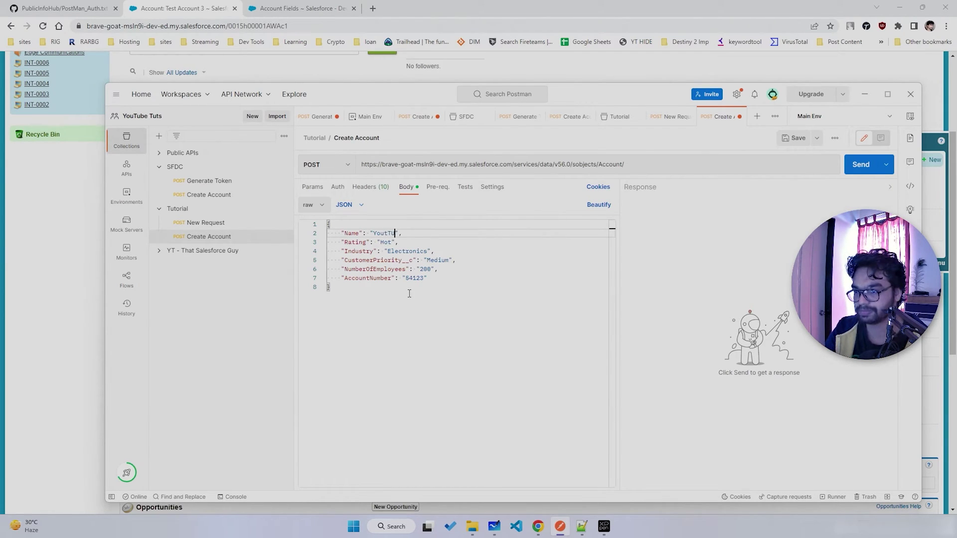
pyautogui.write('ube Tut Account')
pyautogui.click(409, 294)
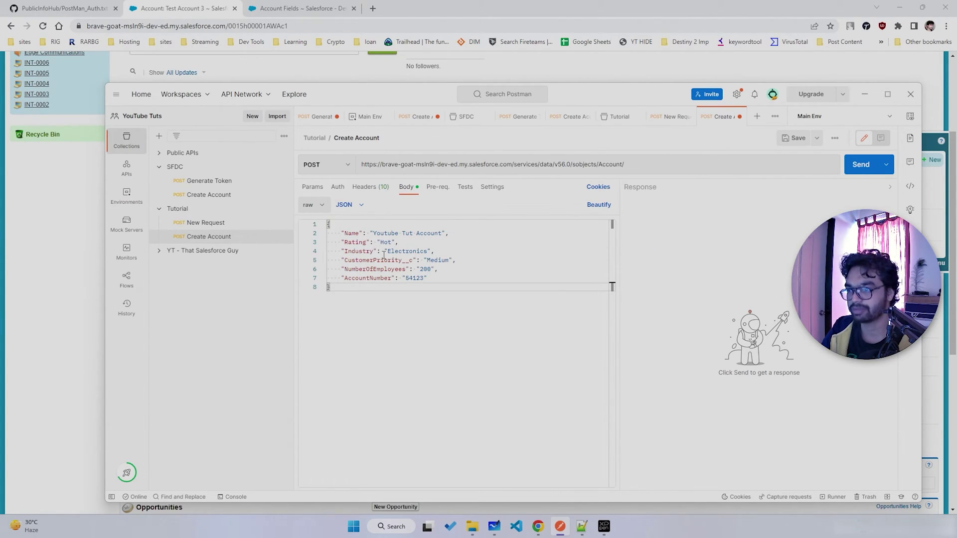
# - Set AccountNumber to 741258 and NumberOfEmployees to 100
pyautogui.doubleClick(422, 279)
pyautogui.write('741258')
pyautogui.doubleClick(425, 269)
pyautogui.write('100')
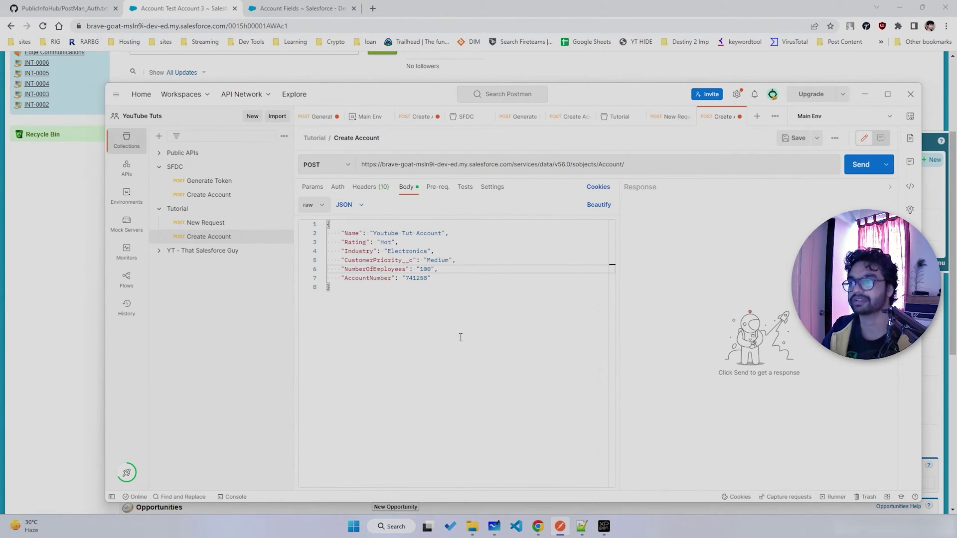
pyautogui.hotkey('ctrl', 'a')
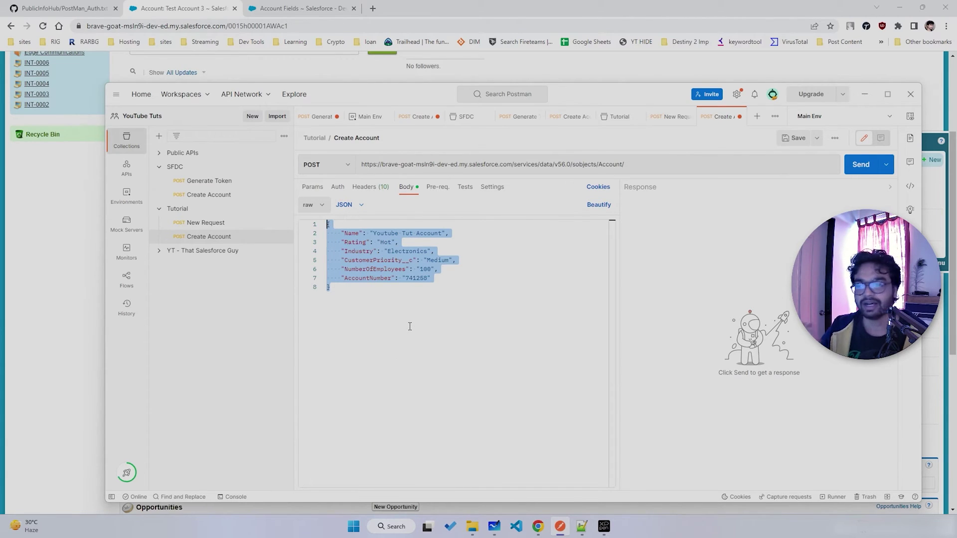
pyautogui.doubleClick(372, 269)
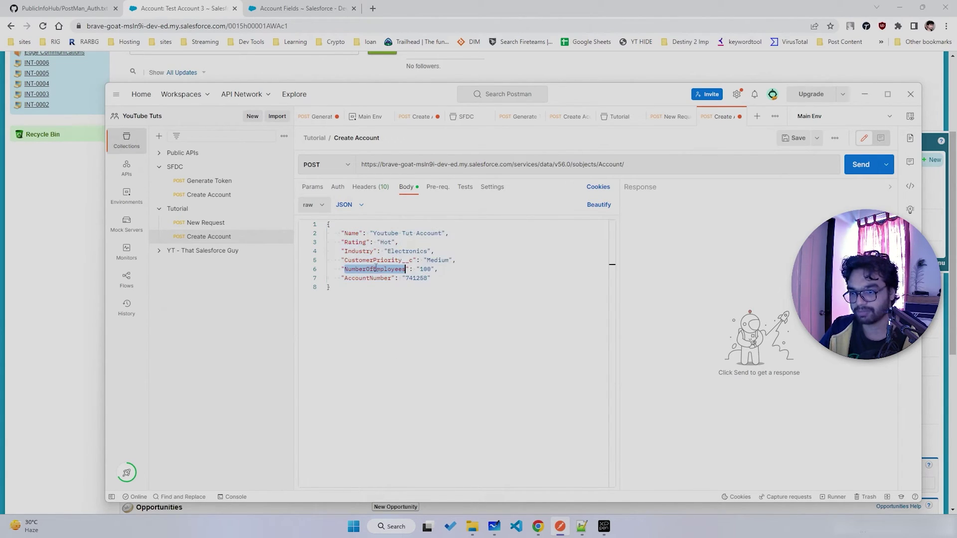
# - Check the field API names on the Account Fields page, then return to Postman
pyautogui.click(256, 8)
pyautogui.click(299, 8)
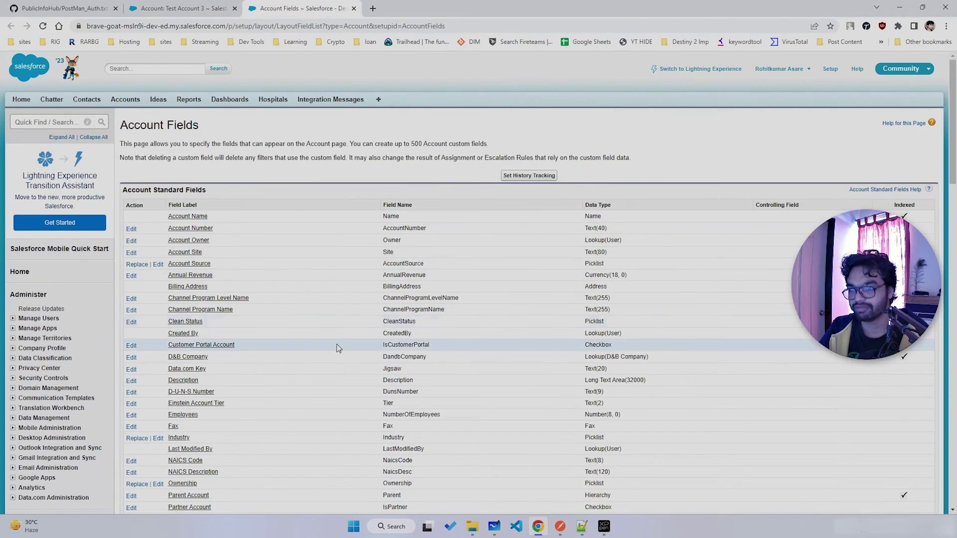
pyautogui.scroll(-10, 369, 349)
pyautogui.scroll(5, 393, 342)
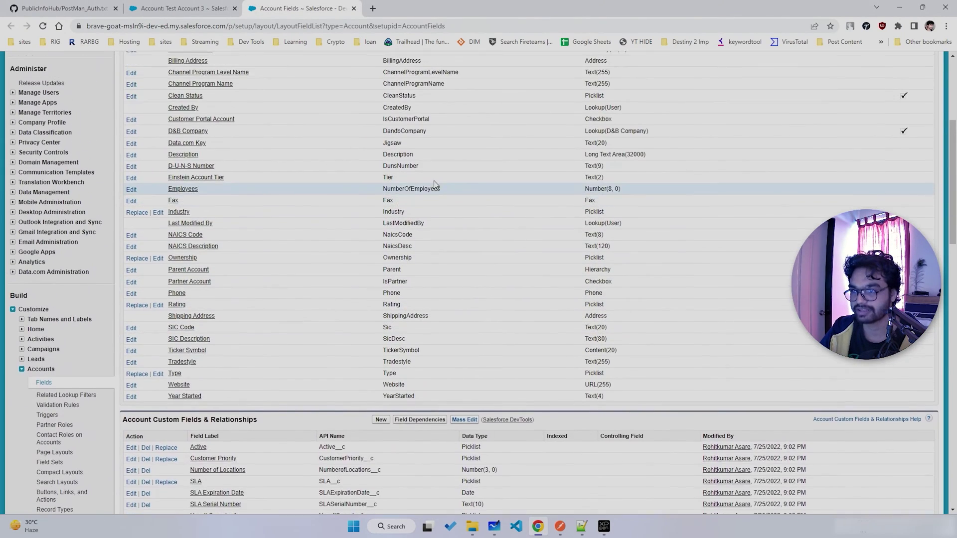
pyautogui.doubleClick(413, 160)
pyautogui.scroll(3, 393, 191)
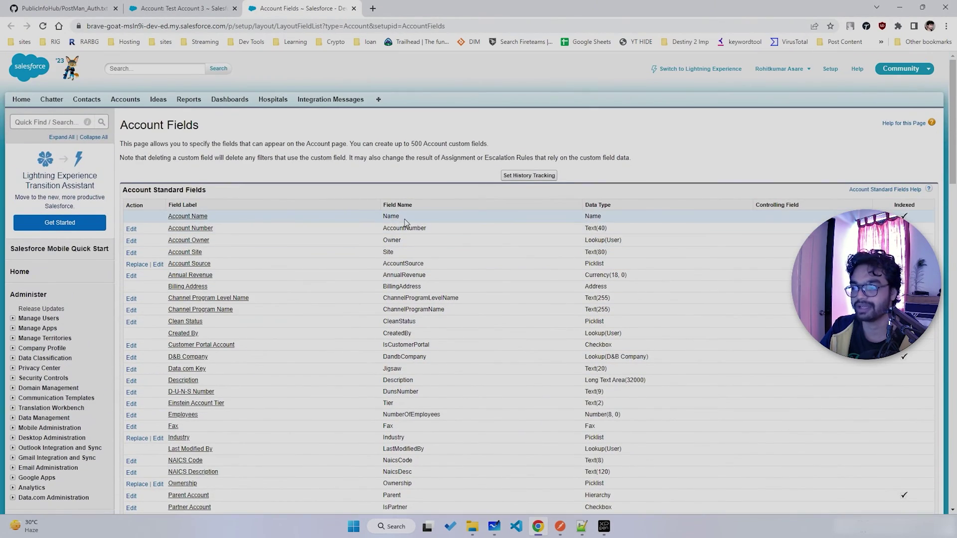
pyautogui.hotkey('alt', 'Tab')
pyautogui.hotkey('ctrl', 'a')
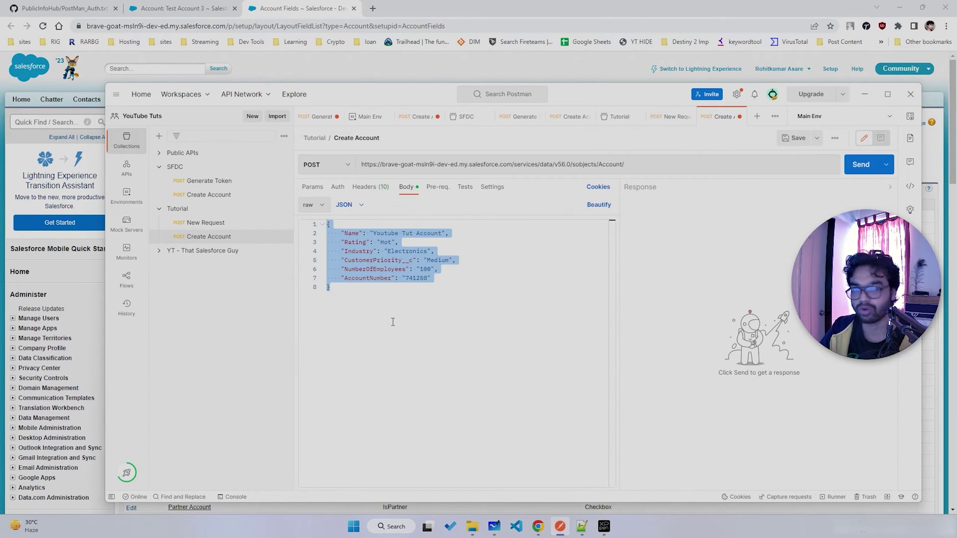
# - Send the Create Account request and copy the new record id from the response
pyautogui.click(393, 322)
pyautogui.click(854, 169)
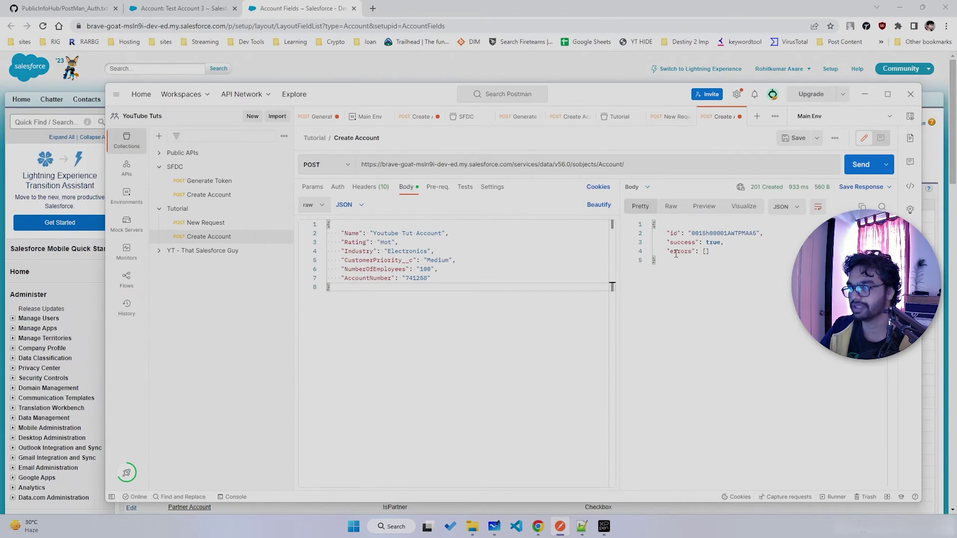
pyautogui.doubleClick(680, 242)
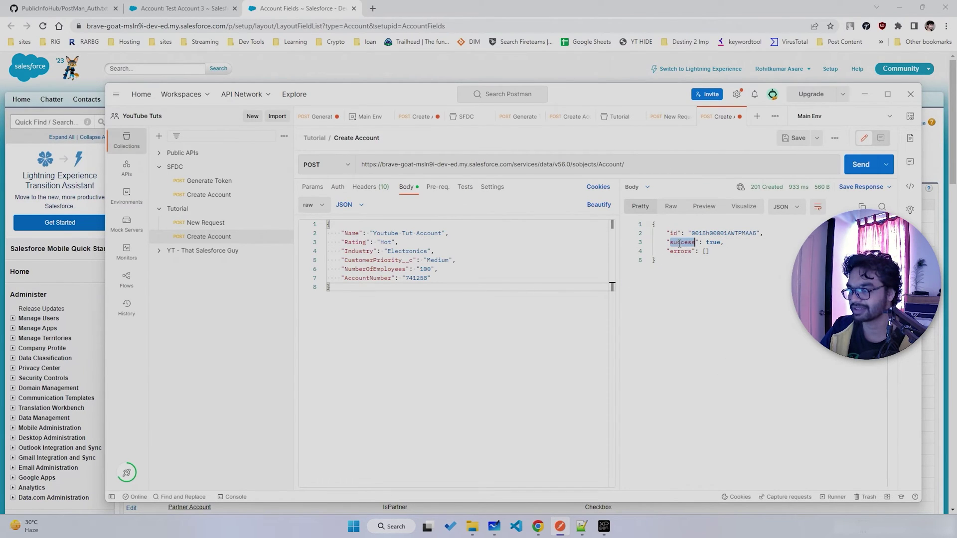
pyautogui.doubleClick(711, 233)
pyautogui.hotkey('ctrl', 'c')
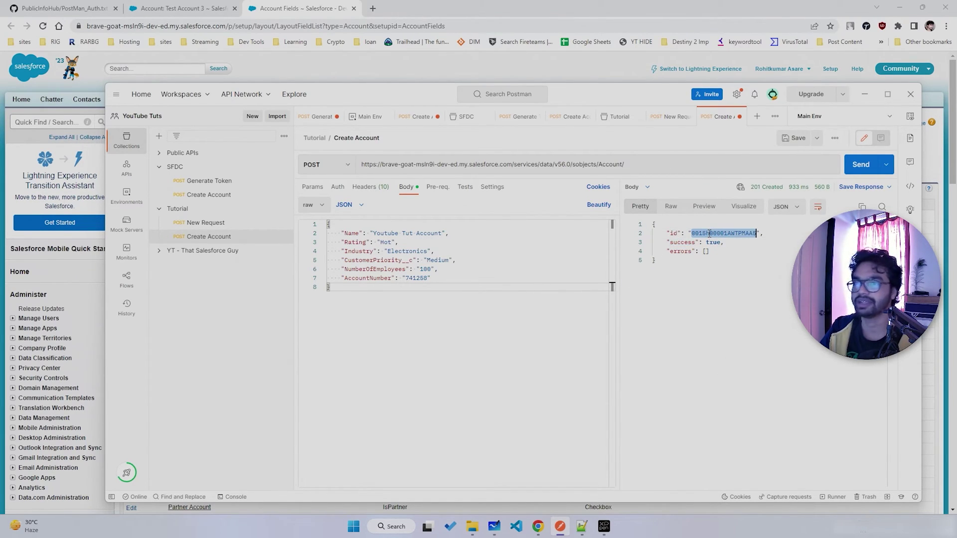
# - Open the Youtube Tut Account record by pasting its id into the Salesforce address
pyautogui.click(219, 9)
pyautogui.doubleClick(254, 26)
pyautogui.hotkey('ctrl', 'v')
pyautogui.press('Return')
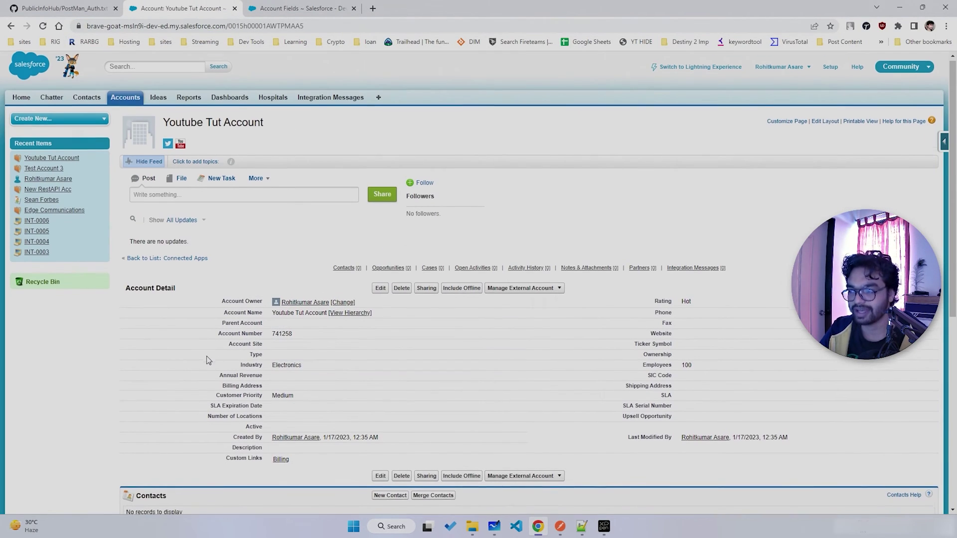
pyautogui.scroll(-1, 559, 256)
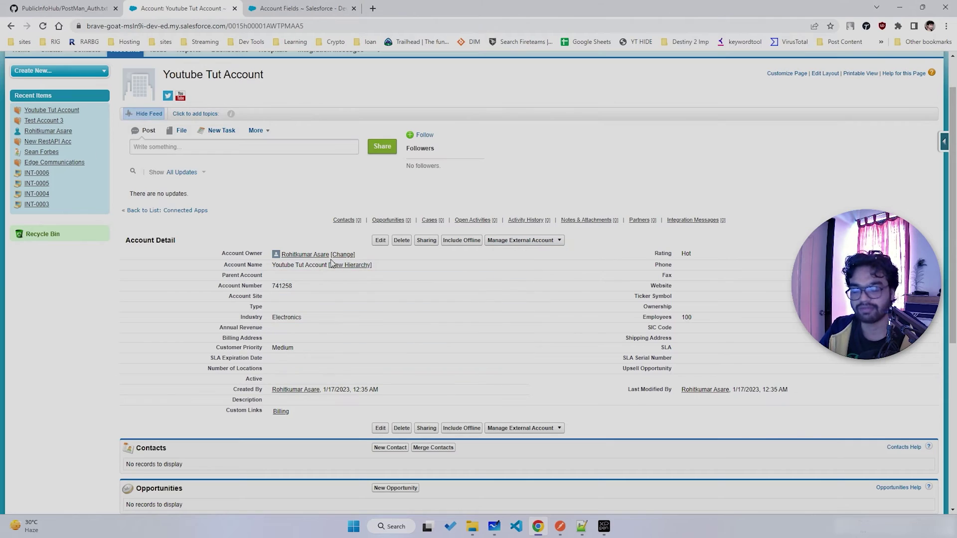
# - Review Postman's request URL and JSON body, then return to the account page
pyautogui.click(558, 529)
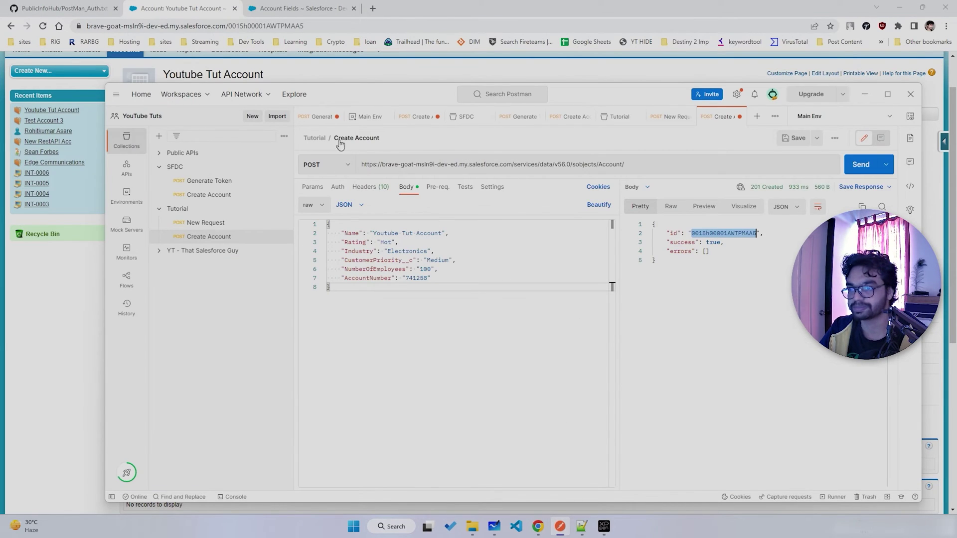
pyautogui.tripleClick(653, 165)
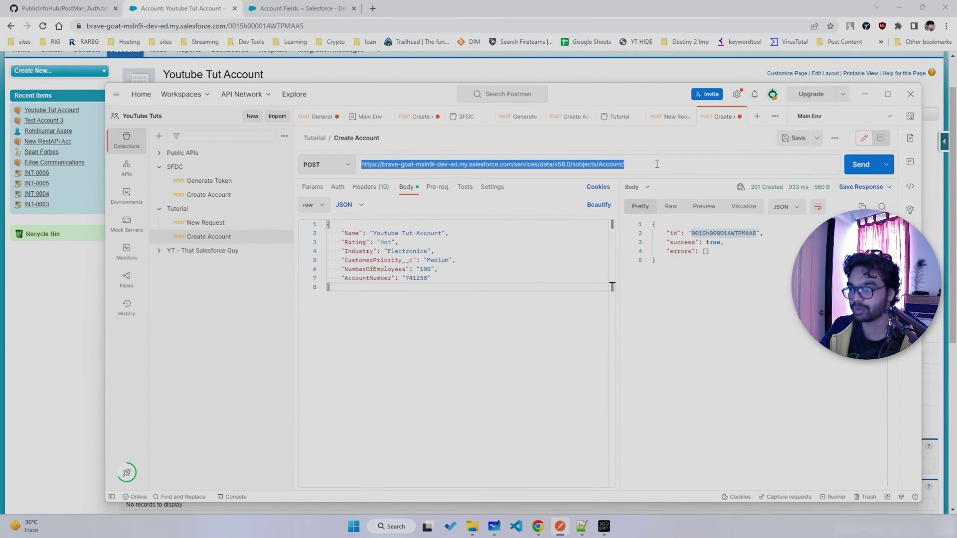
pyautogui.moveTo(638, 164); pyautogui.dragTo(360, 164)
pyautogui.click(414, 288)
pyautogui.hotkey('ctrl', 'a')
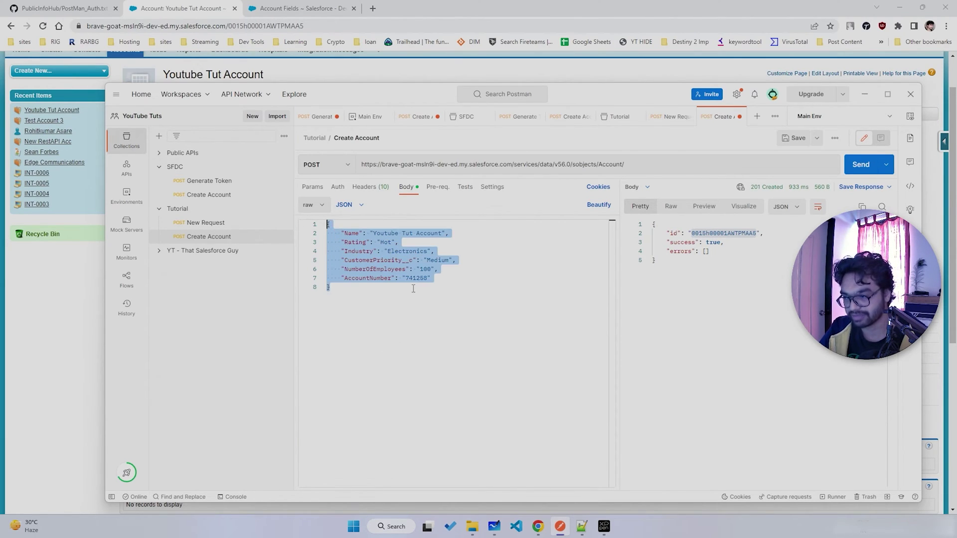
pyautogui.click(537, 526)
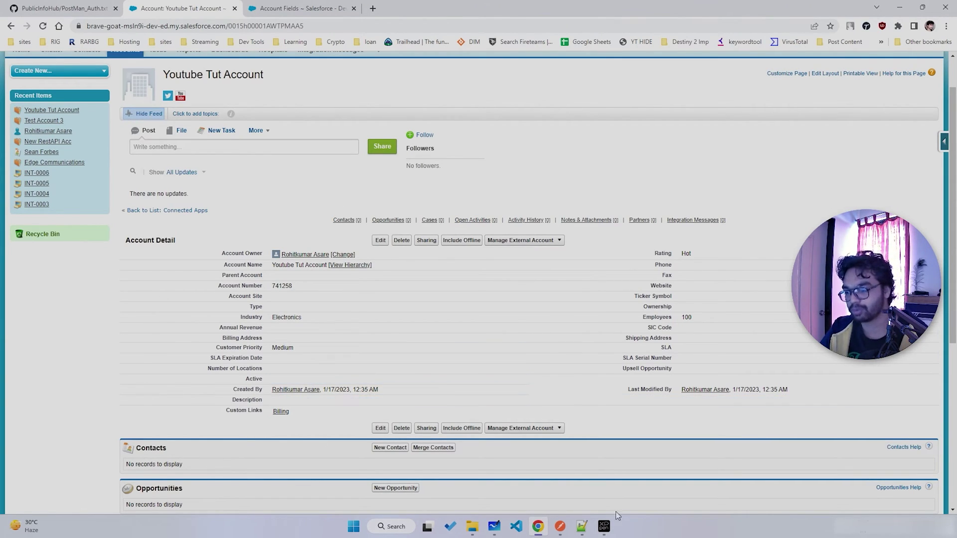
# - Recheck the account record, then select the object name Account in Postman's request URL
pyautogui.click(560, 526)
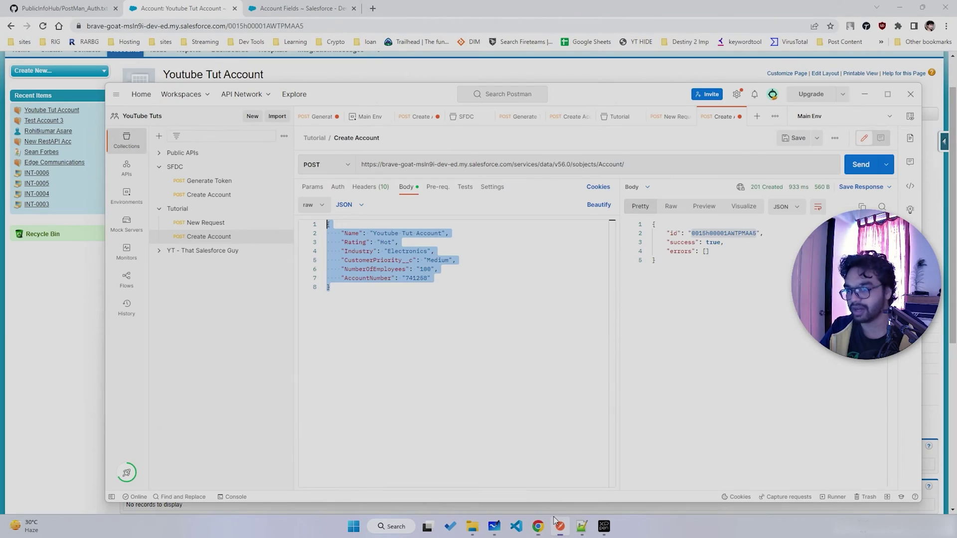
pyautogui.click(387, 316)
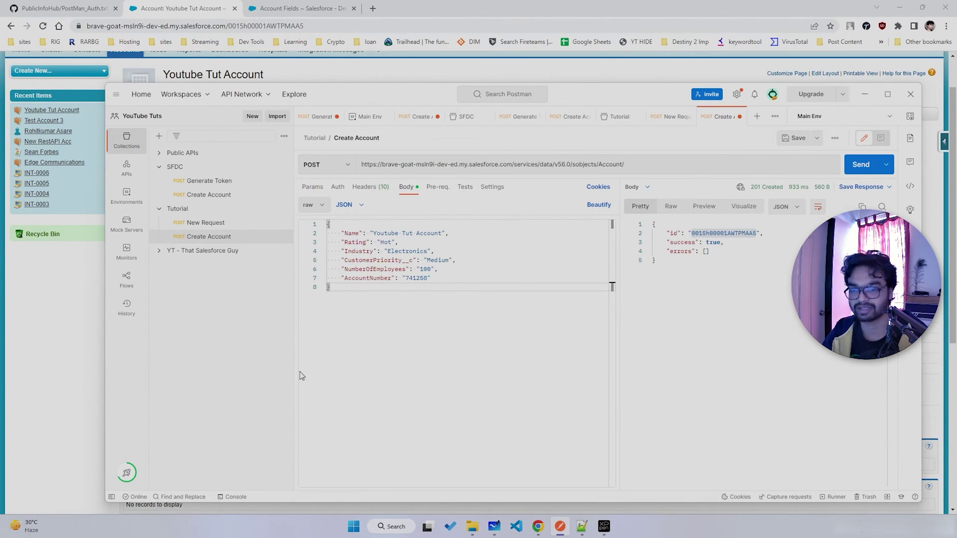
pyautogui.click(67, 356)
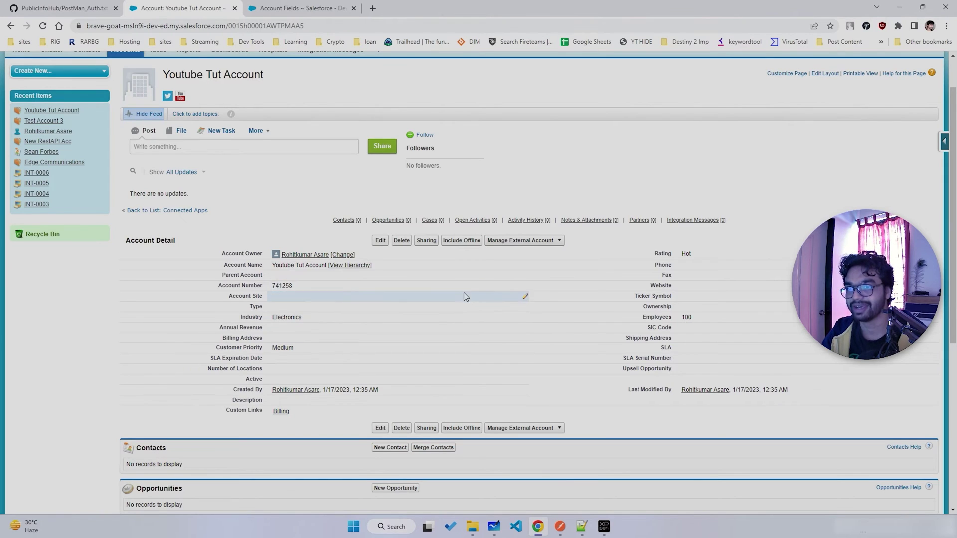
pyautogui.scroll(1, 462, 296)
pyautogui.scroll(-3, 369, 296)
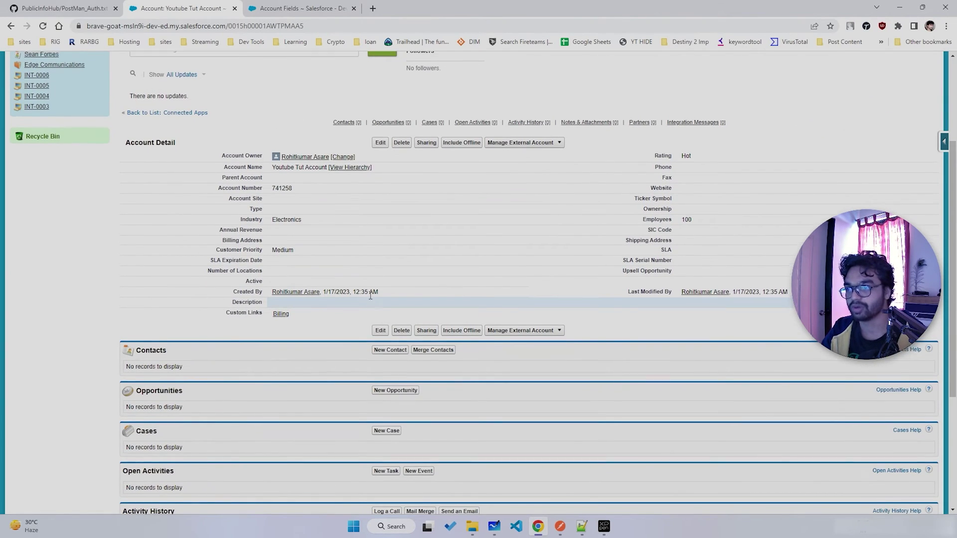
pyautogui.scroll(3, 369, 295)
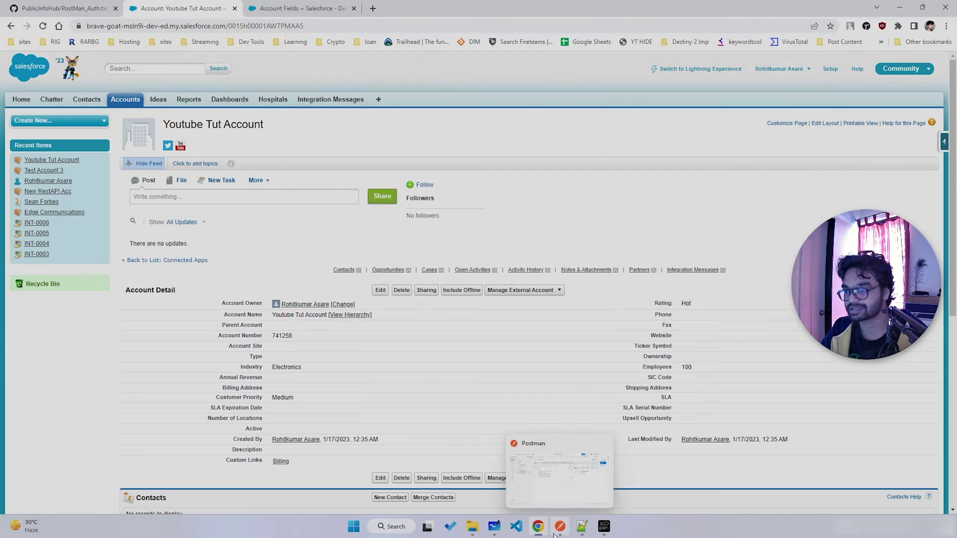
pyautogui.click(555, 535)
pyautogui.click(610, 164)
pyautogui.click(609, 165)
pyautogui.doubleClick(609, 164)
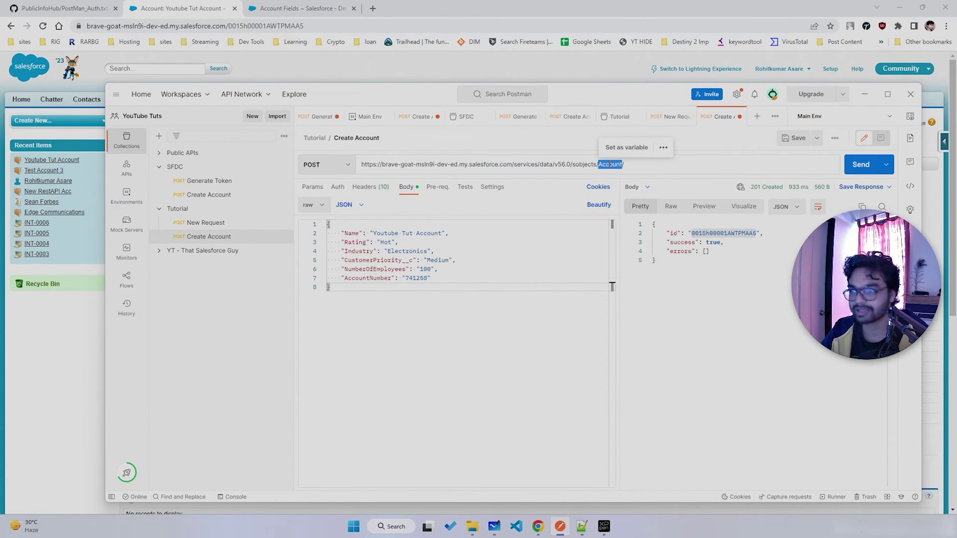
# - Open Salesforce Setup and filter Quick Find for 'objects'
pyautogui.click(830, 69)
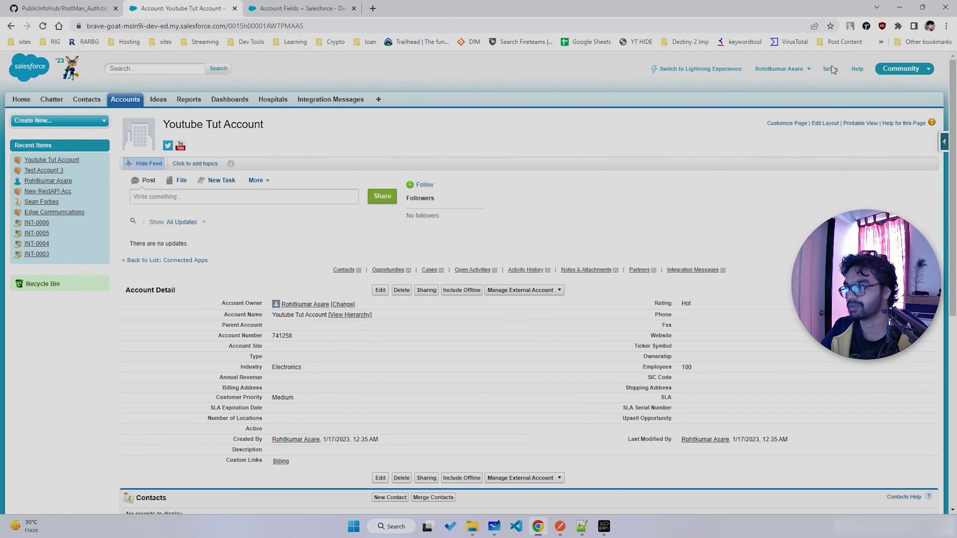
pyautogui.click(41, 122)
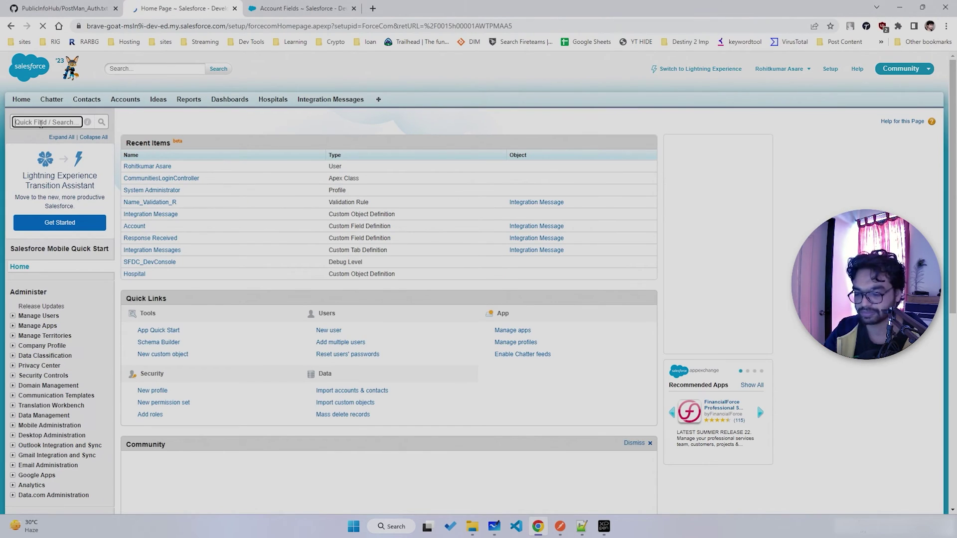
pyautogui.write('objects')
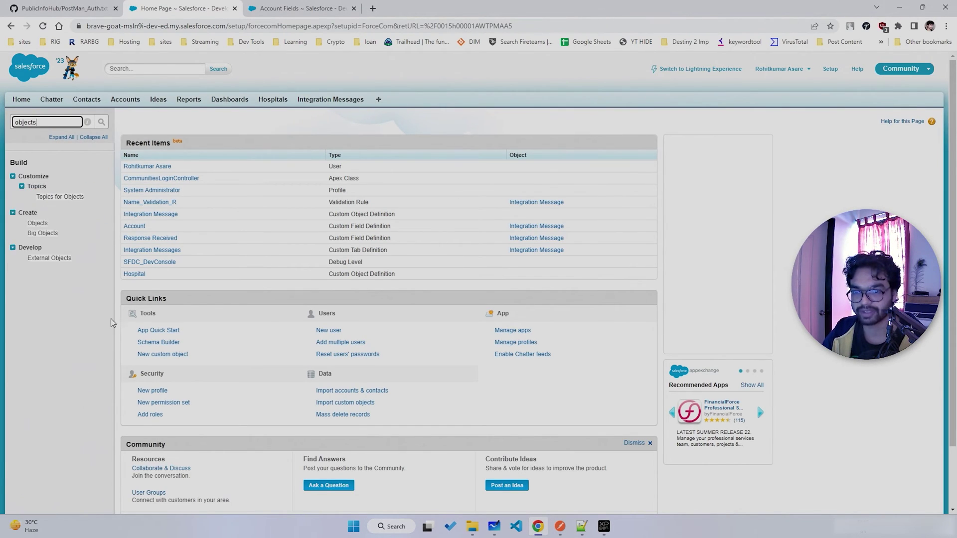
# - Copy the Hospital object's API name Hospital__c and paste it over Account in the URL
pyautogui.click(37, 223)
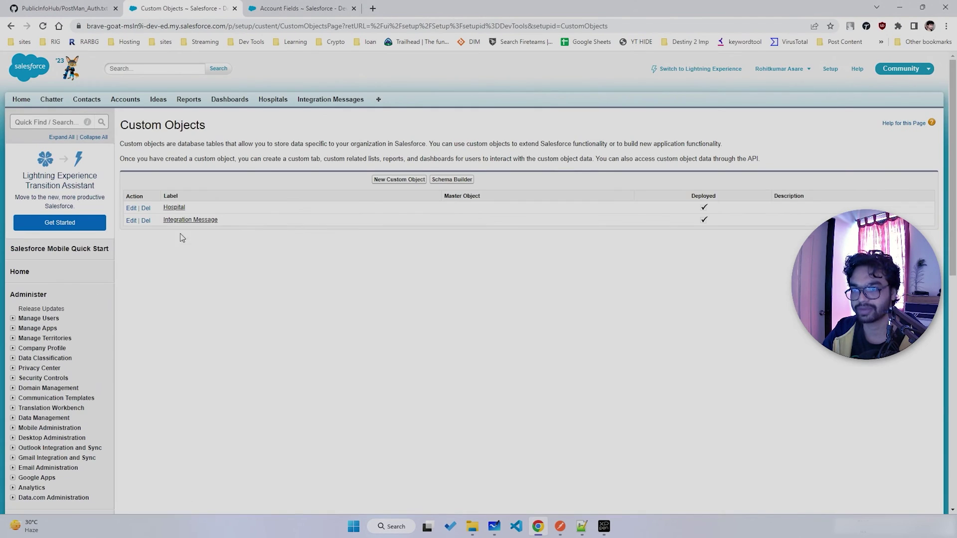
pyautogui.click(175, 212)
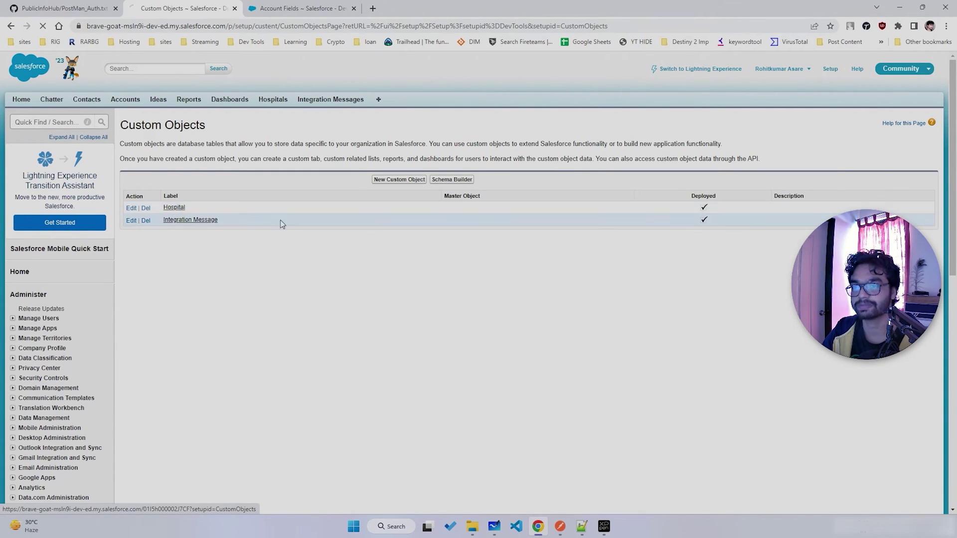
pyautogui.doubleClick(287, 210)
pyautogui.hotkey('ctrl', 'c')
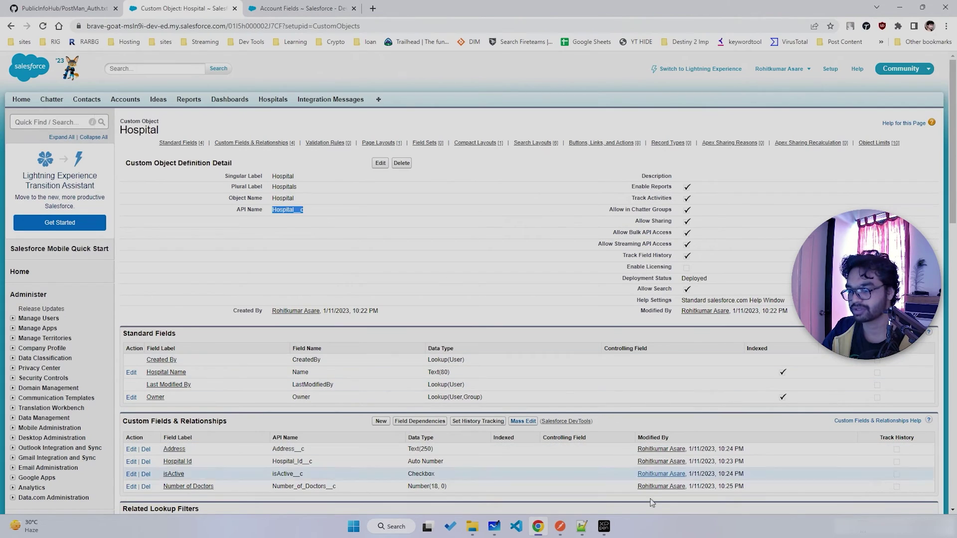
pyautogui.click(560, 526)
pyautogui.hotkey('ctrl', 'v')
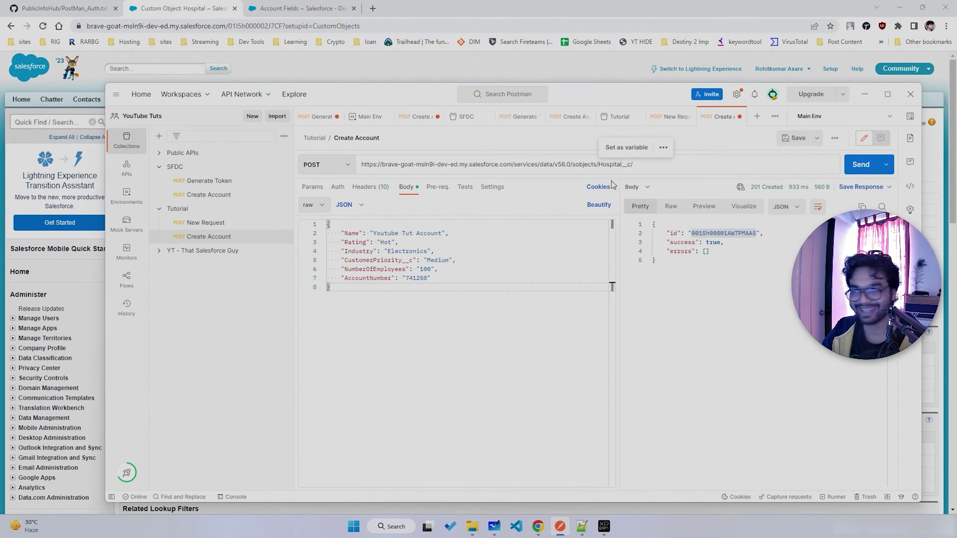
# - Look up the Hospital field API names Address__c, Hospital_Id__c and isActive__c, keeping the Name key
pyautogui.hotkey('alt', 'Tab')
pyautogui.scroll(-2, 279, 373)
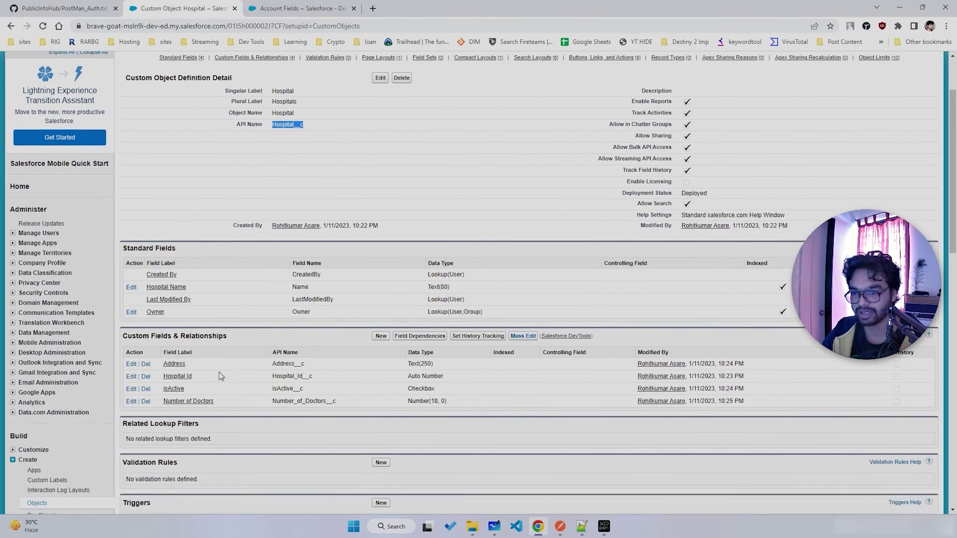
pyautogui.doubleClick(283, 350)
pyautogui.hotkey('ctrl', 'c')
pyautogui.hotkey('alt', 'Tab')
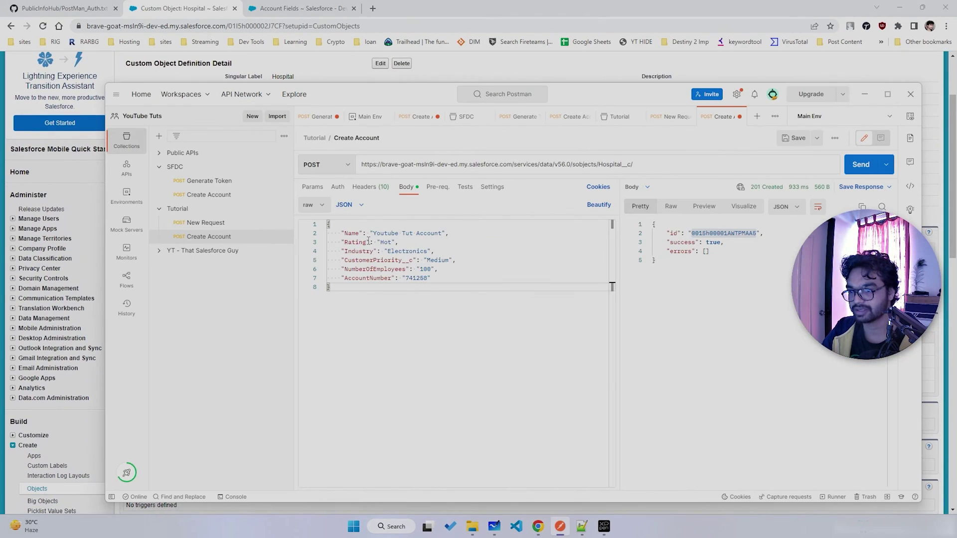
pyautogui.doubleClick(355, 233)
pyautogui.hotkey('ctrl', 'v')
pyautogui.hotkey('alt', 'Tab')
pyautogui.doubleClick(289, 363)
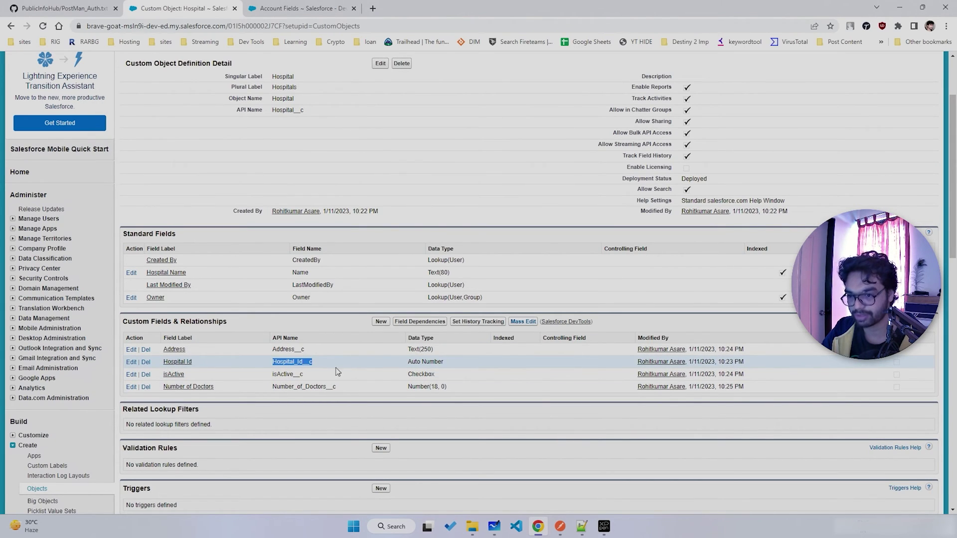
pyautogui.doubleClick(287, 374)
pyautogui.hotkey('alt', 'Tab')
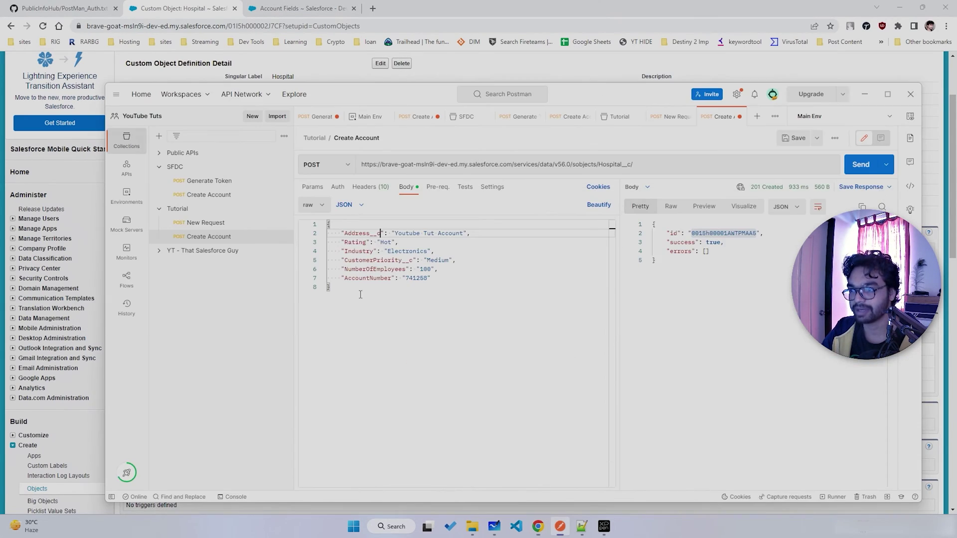
pyautogui.hotkey('ctrl', 'z')
# - Set Name to 'YT Hospital Test' and select the leftover account fields on lines 3–7
pyautogui.moveTo(443, 233); pyautogui.dragTo(380, 233)
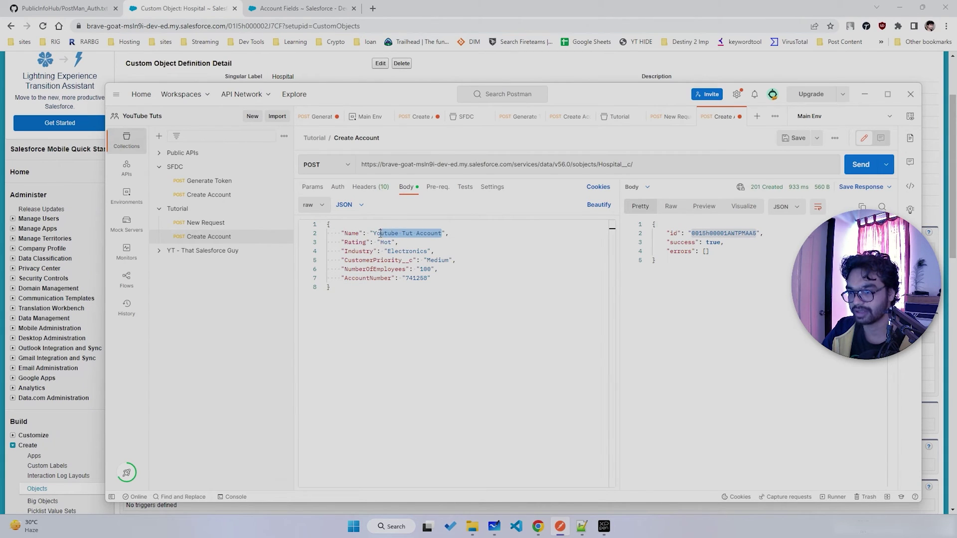
pyautogui.write('YT Hospital Test')
pyautogui.hotkey('alt', 'Tab')
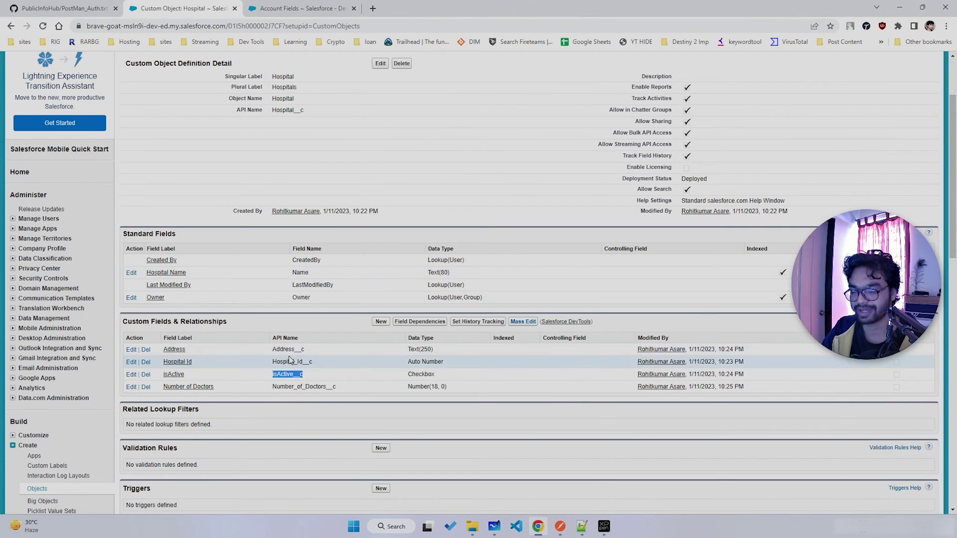
pyautogui.hotkey('alt', 'Tab')
pyautogui.moveTo(437, 278); pyautogui.dragTo(342, 242)
# - Delete the leftover account fields and add "Address__c" : "Pune, India"
pyautogui.press('BackSpace')
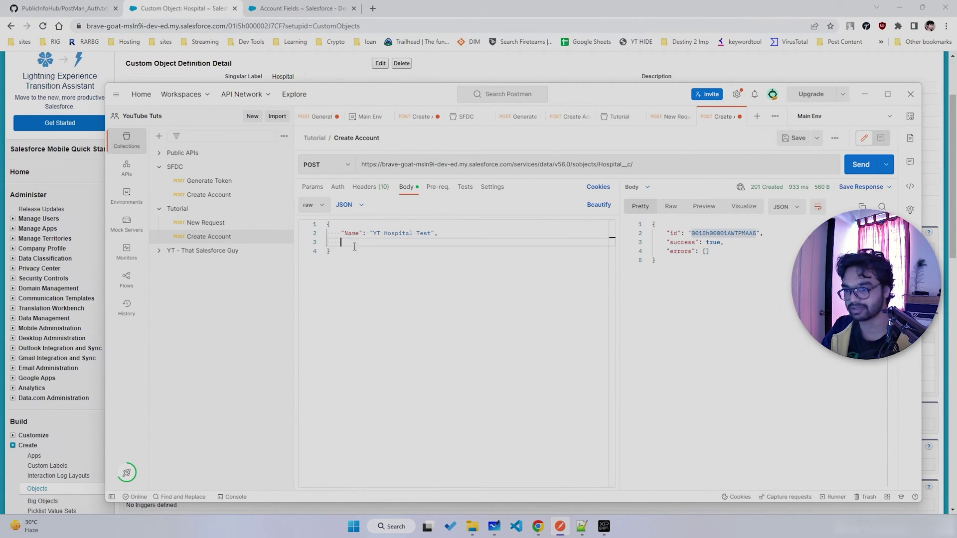
pyautogui.hotkey('alt', 'Tab')
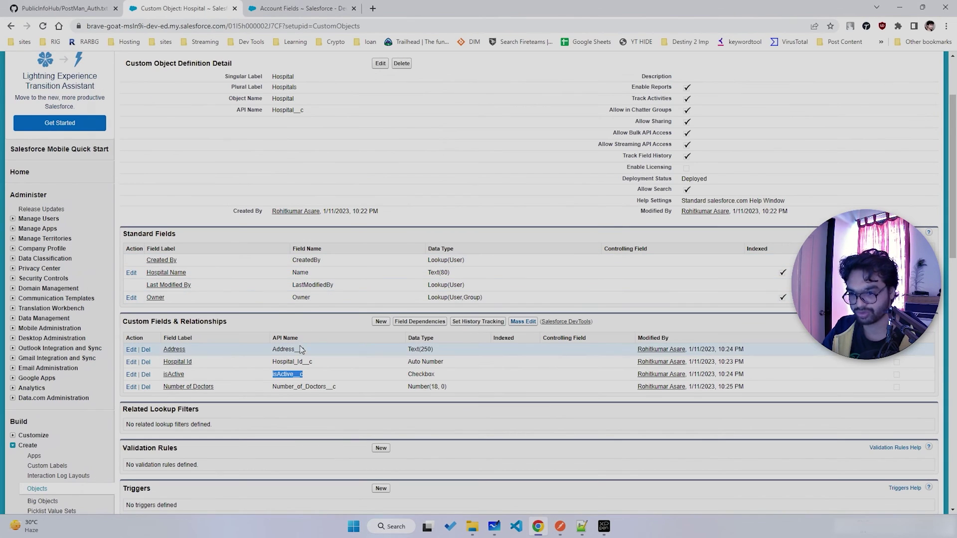
pyautogui.hotkey('alt', 'Tab')
pyautogui.write('"Address__c')
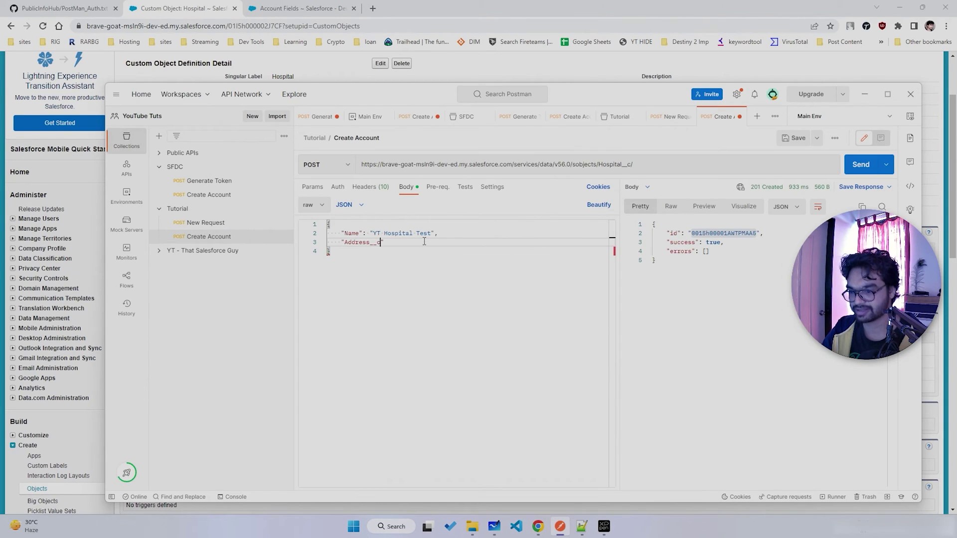
pyautogui.write('" : "Pune, India",')
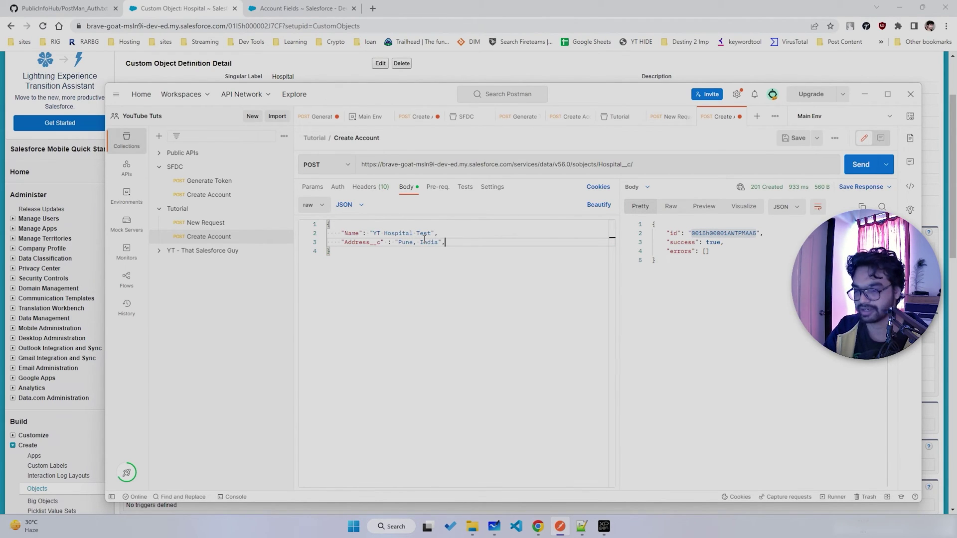
# - Add "isActive__c" : true to the Hospital request body
pyautogui.hotkey('alt', 'Tab')
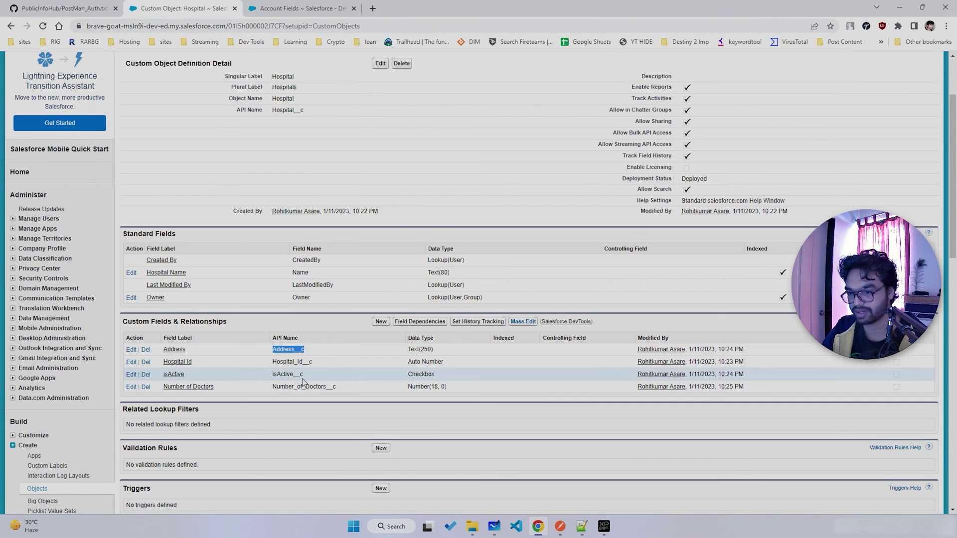
pyautogui.doubleClick(294, 375)
pyautogui.hotkey('ctrl', 'c')
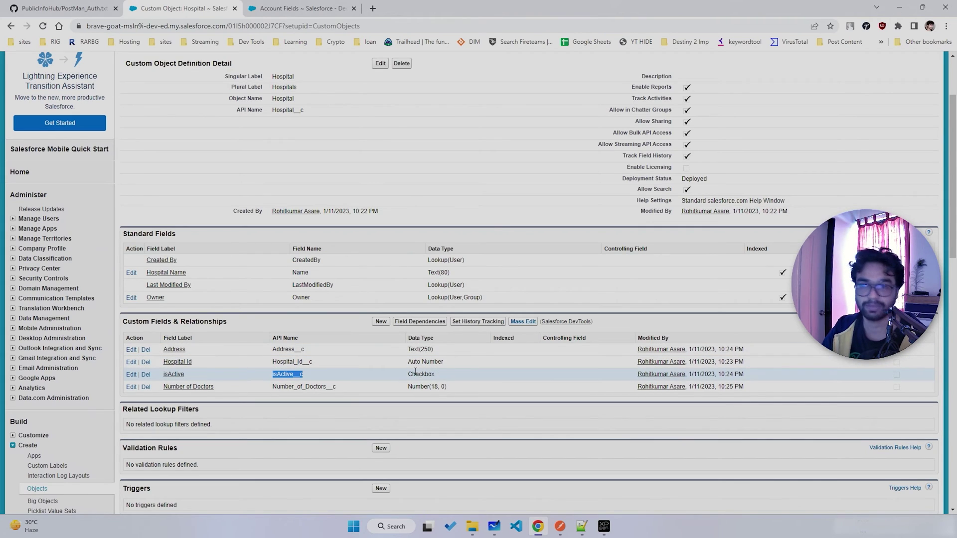
pyautogui.hotkey('alt', 'Tab')
pyautogui.write('"')
pyautogui.hotkey('ctrl', 'v')
pyautogui.write('"')
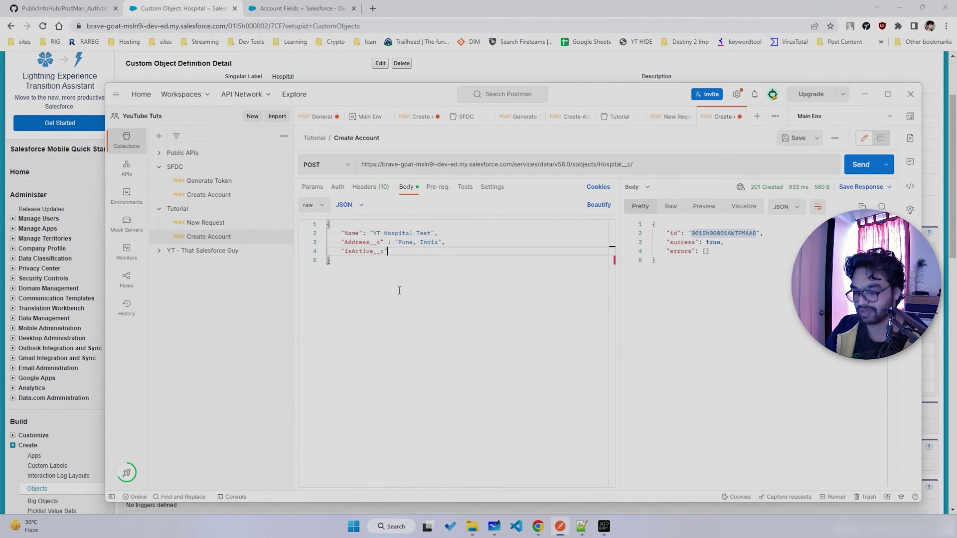
pyautogui.write(' : True,')
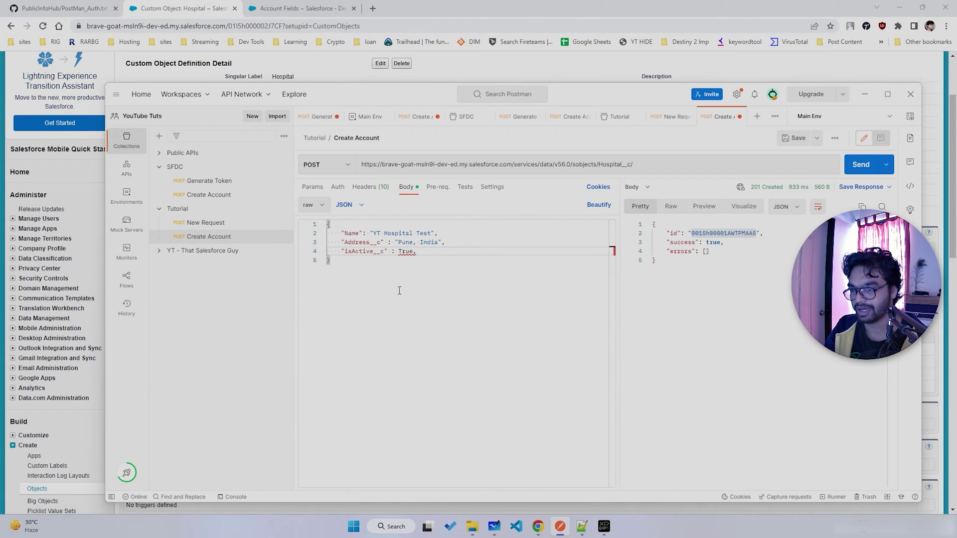
pyautogui.press('Return')
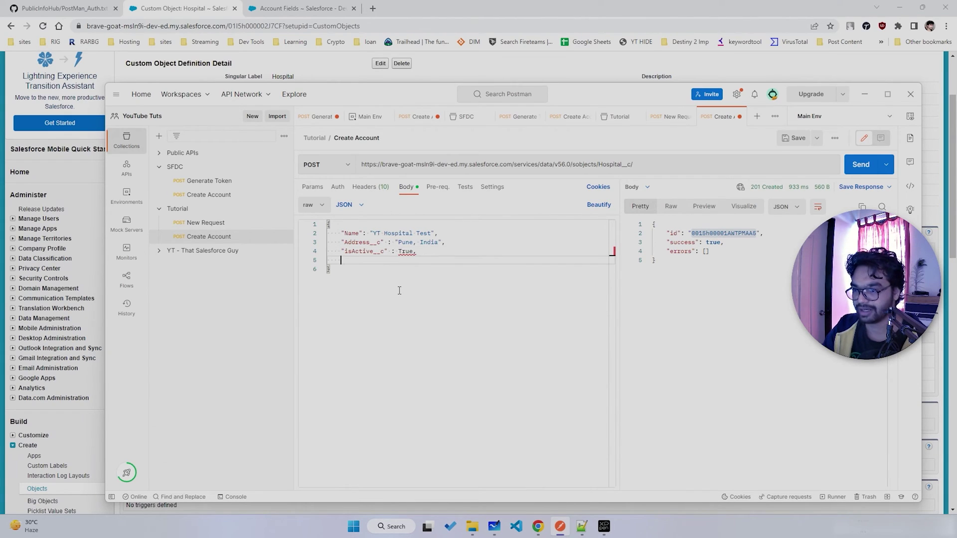
pyautogui.doubleClick(406, 251)
pyautogui.write('true')
pyautogui.click(386, 281)
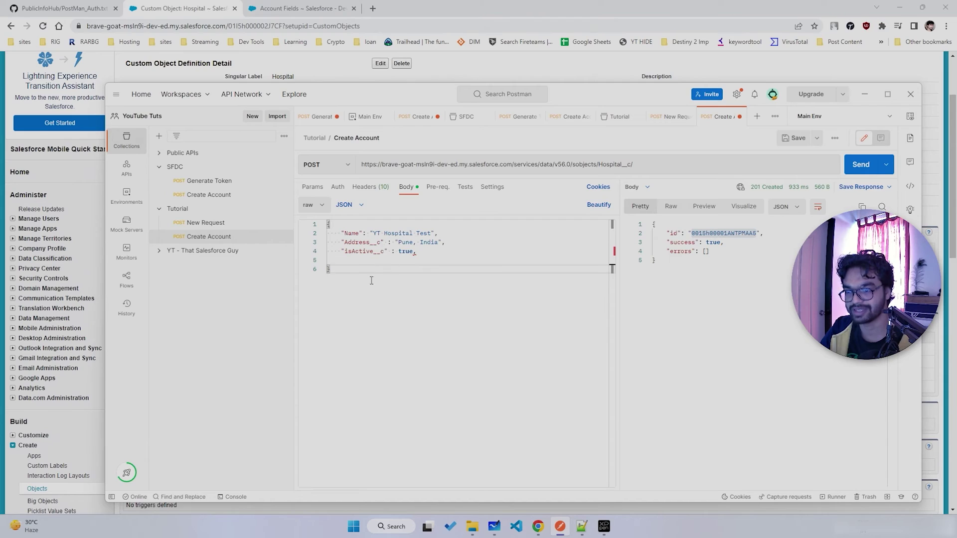
# - Add Number_of_Doctors__c set to 25, beautify the JSON and save the request
pyautogui.hotkey('alt', 'Tab')
pyautogui.doubleClick(316, 385)
pyautogui.hotkey('ctrl', 'c')
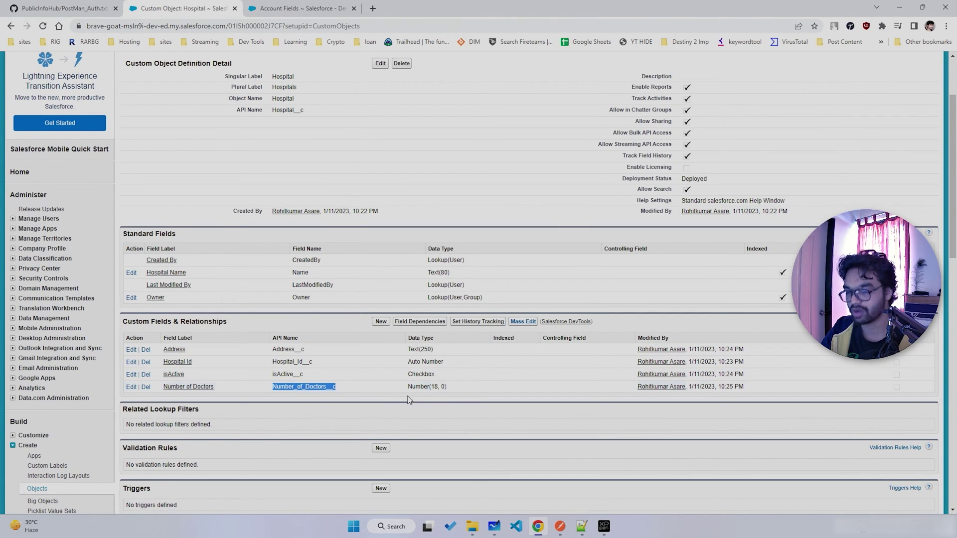
pyautogui.hotkey('alt', 'Tab')
pyautogui.click(389, 260)
pyautogui.write('"')
pyautogui.hotkey('ctrl', 'v')
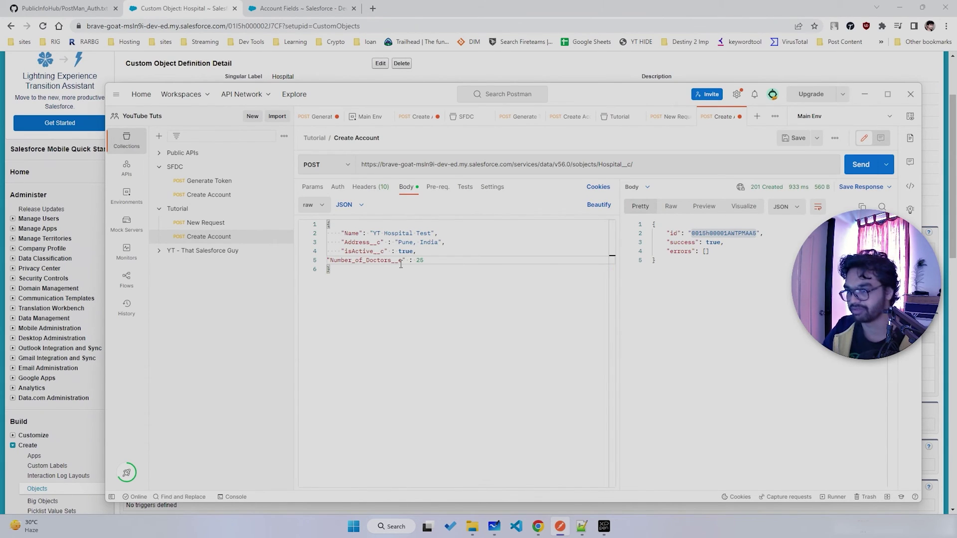
pyautogui.click(599, 204)
pyautogui.hotkey('ctrl', 's')
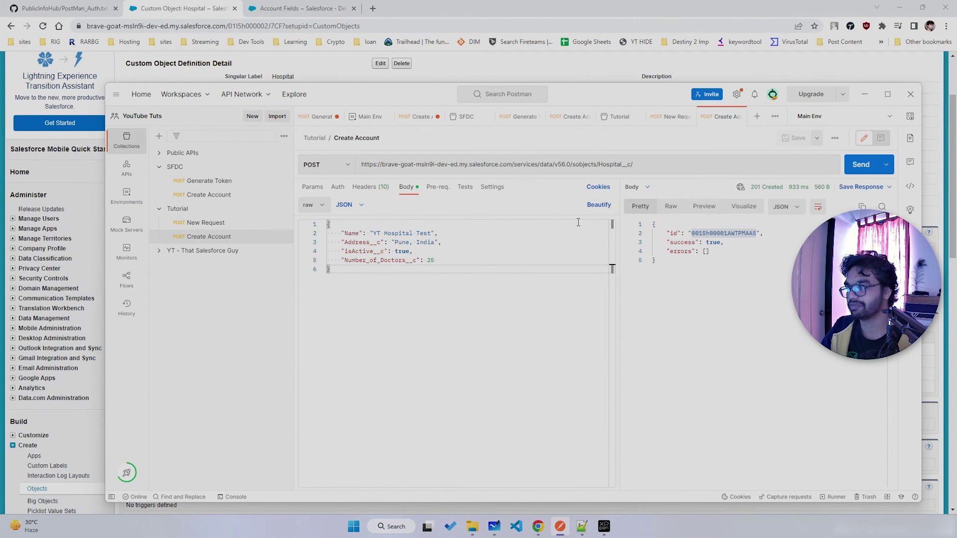
# - Send the Hospital__c request and open the returned record id in Salesforce's address bar
pyautogui.click(857, 165)
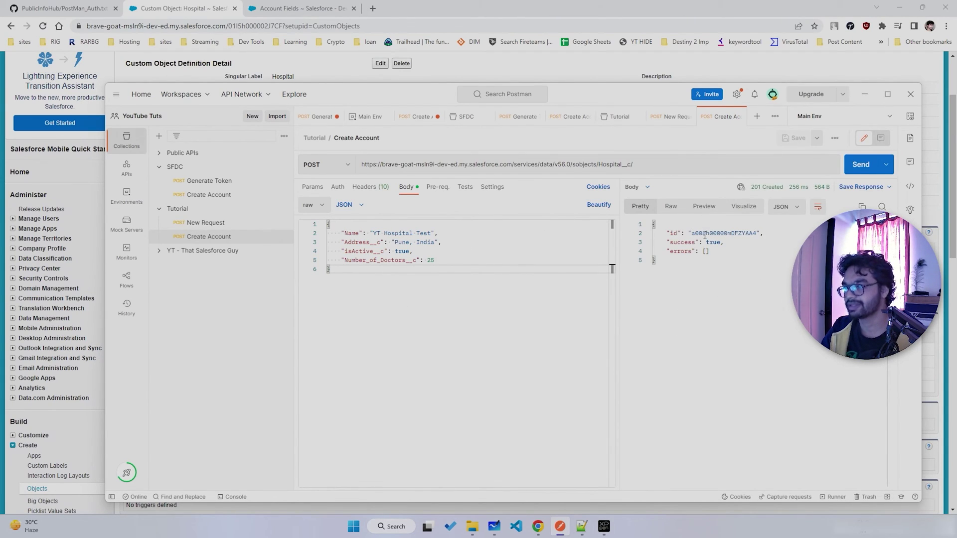
pyautogui.doubleClick(732, 233)
pyautogui.hotkey('ctrl', 'c')
pyautogui.hotkey('alt', 'Tab')
pyautogui.click(299, 9)
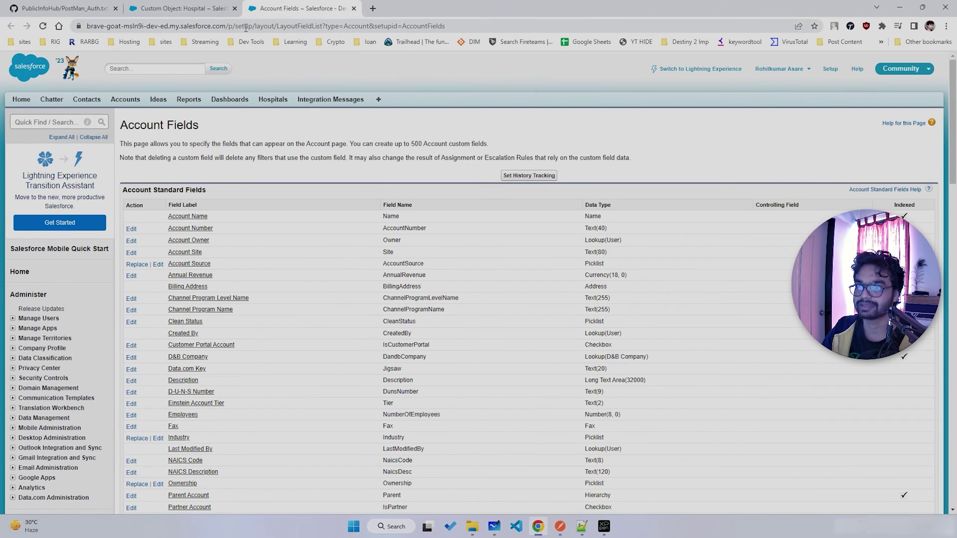
pyautogui.moveTo(232, 27); pyautogui.dragTo(449, 28)
pyautogui.hotkey('ctrl', 'v')
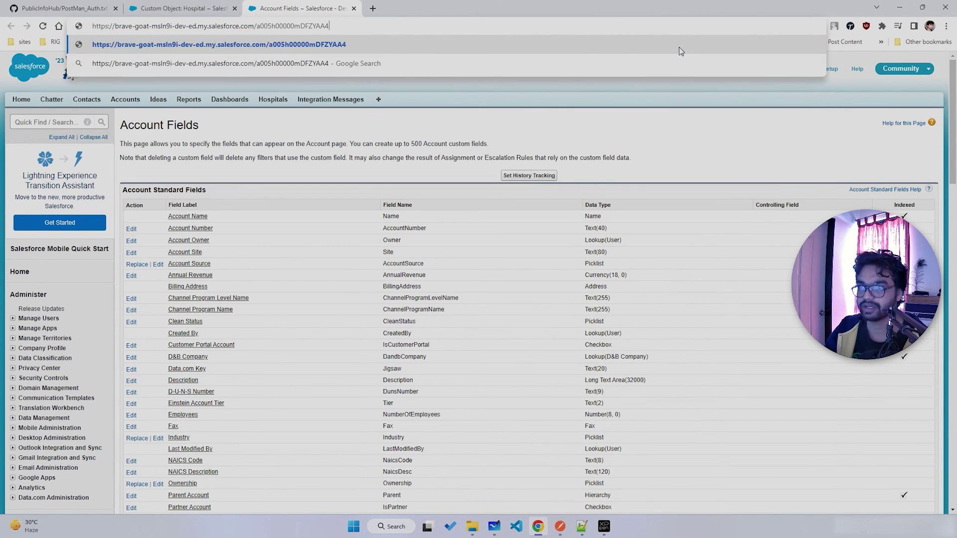
pyautogui.press('Return')
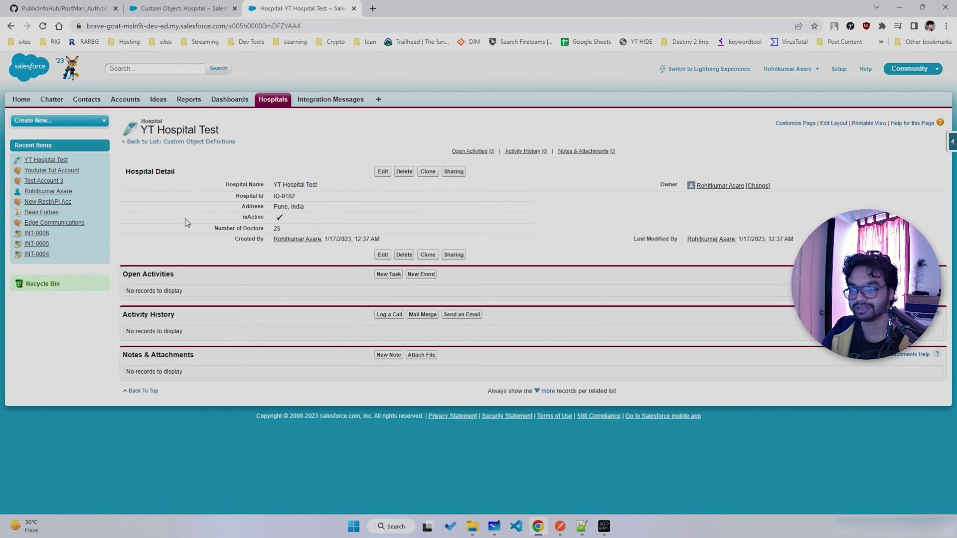
pyautogui.hotkey('alt', 'Tab')
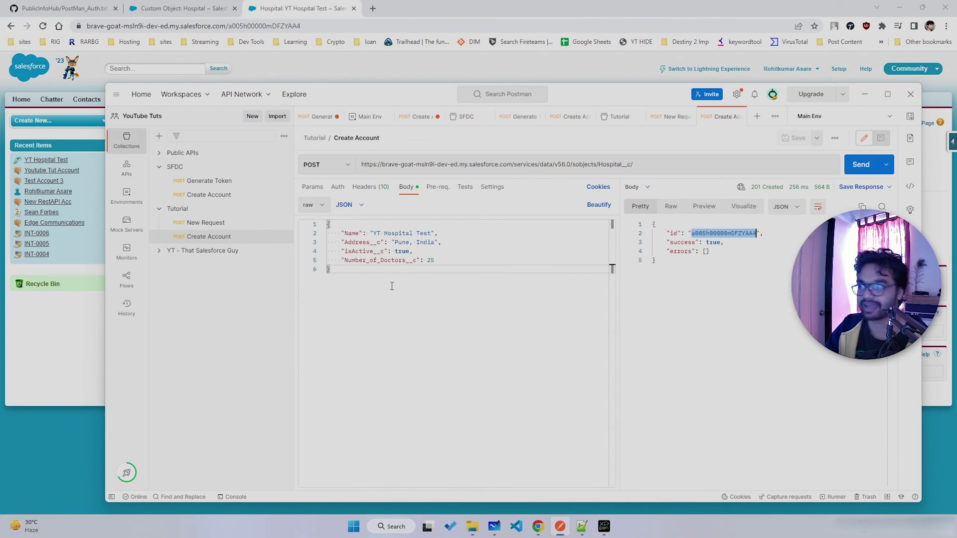
pyautogui.click(338, 189)
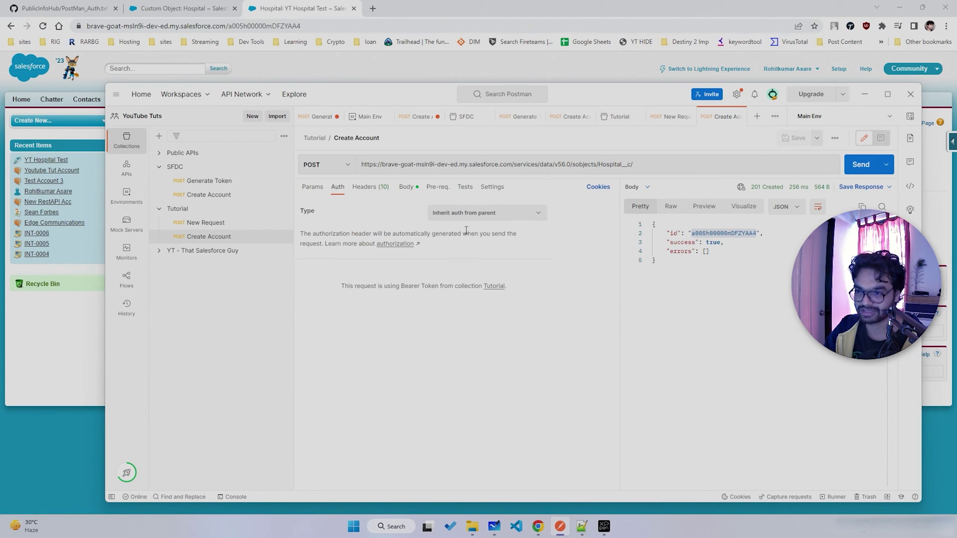
pyautogui.click(407, 188)
pyautogui.click(180, 212)
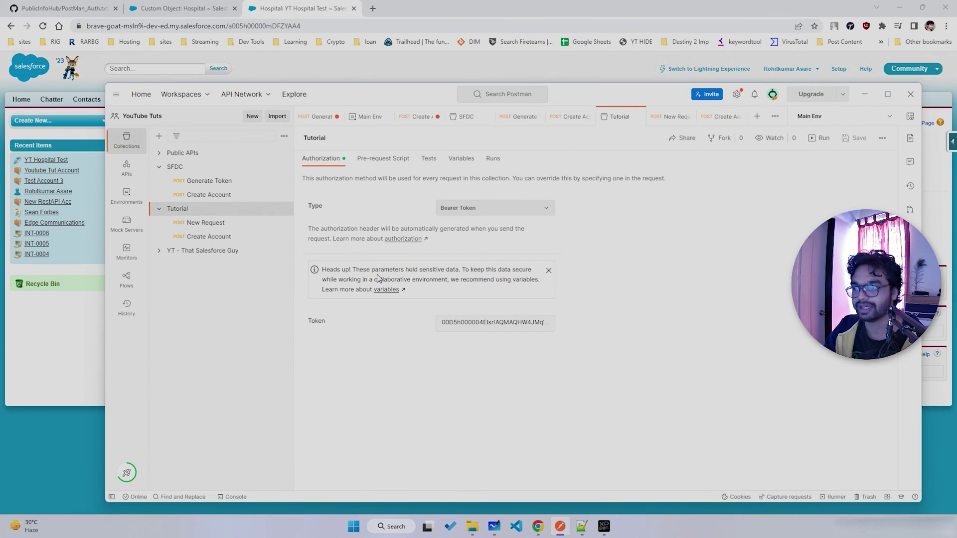
pyautogui.tripleClick(494, 329)
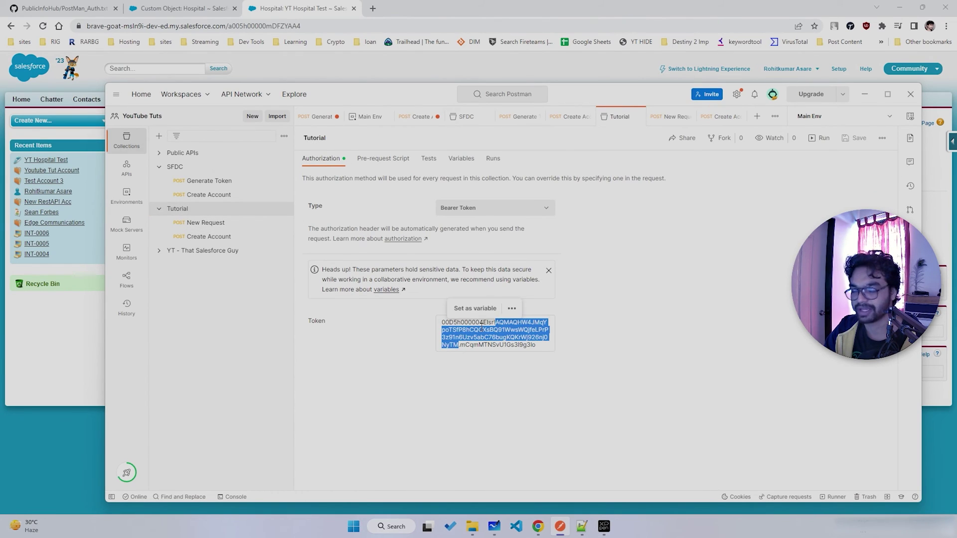
pyautogui.click(219, 238)
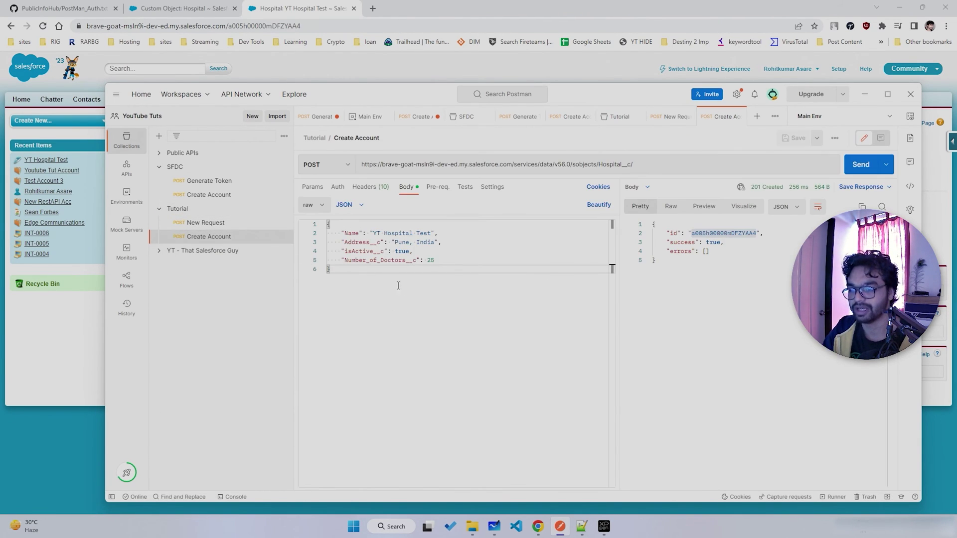
# - Inspect the Hospital__c POST's logged request and response bodies, then return to YT Hospital Test
pyautogui.click(234, 497)
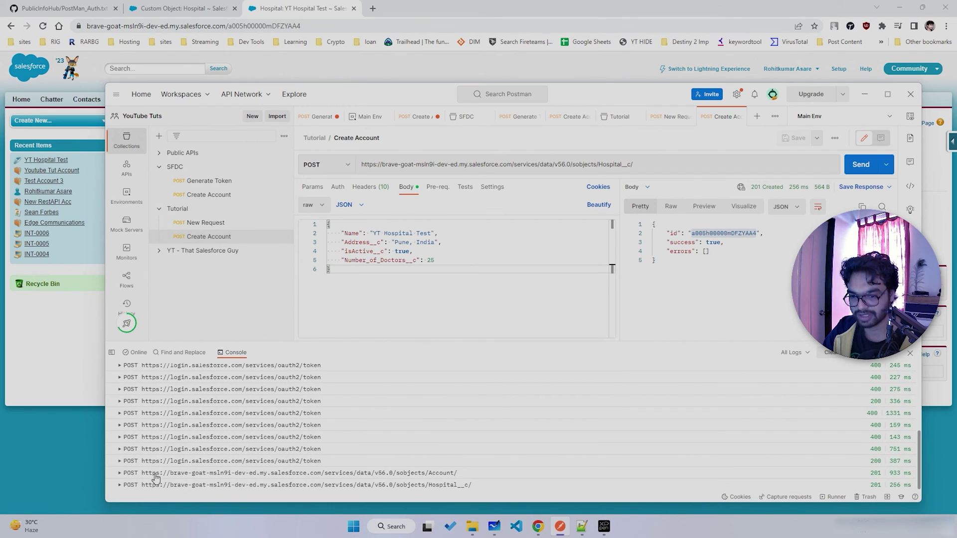
pyautogui.click(120, 485)
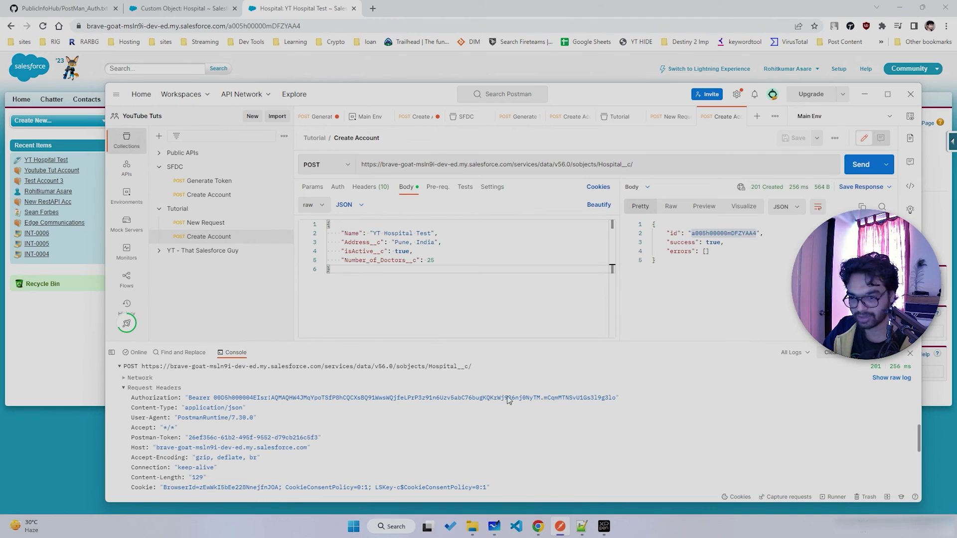
pyautogui.scroll(-3, 204, 420)
pyautogui.scroll(3, 204, 420)
pyautogui.scroll(-1, 213, 420)
pyautogui.scroll(-5, 214, 420)
pyautogui.scroll(3, 150, 409)
pyautogui.click(124, 399)
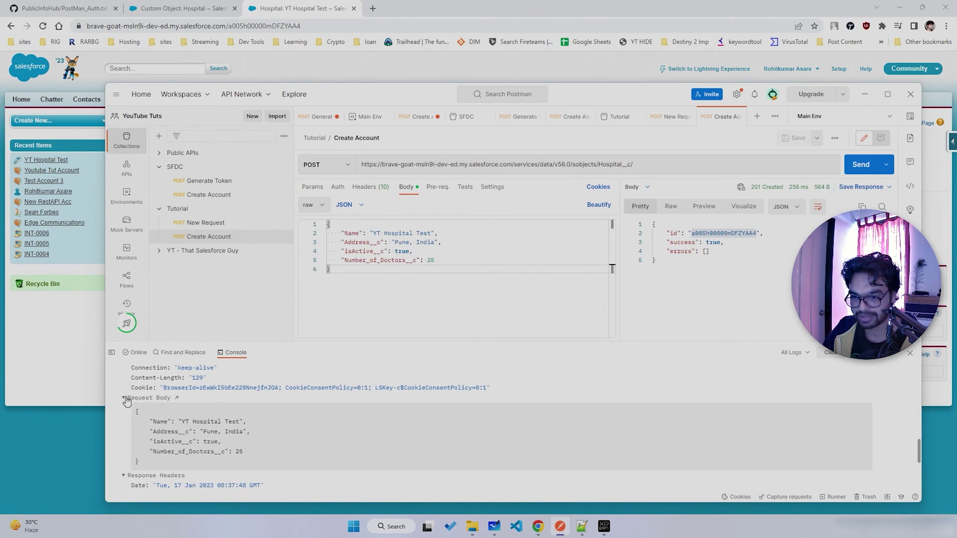
pyautogui.scroll(-5, 188, 454)
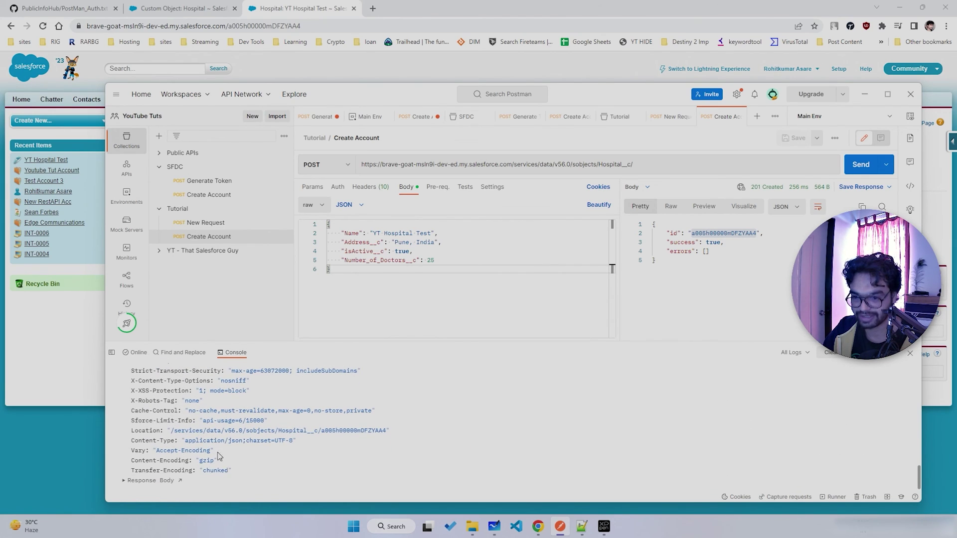
pyautogui.click(124, 480)
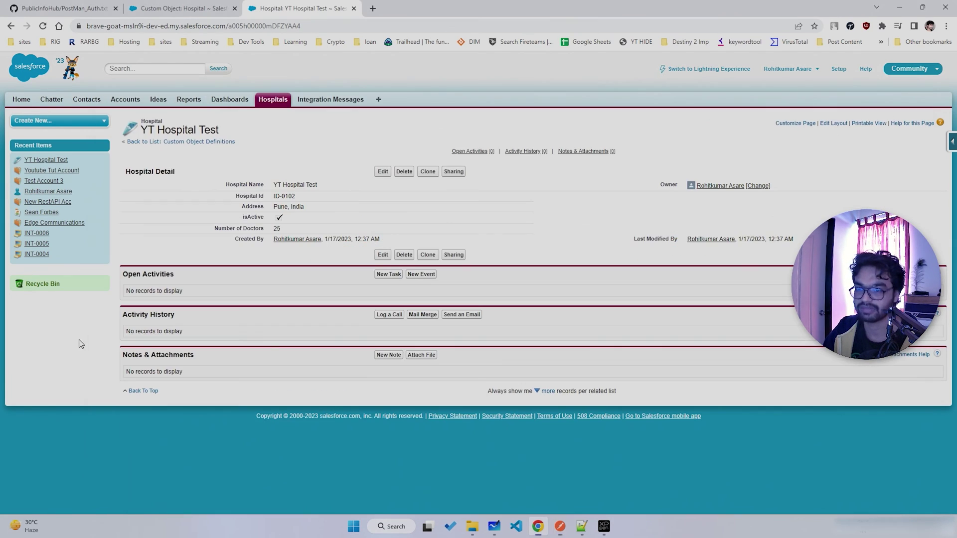
pyautogui.click(81, 345)
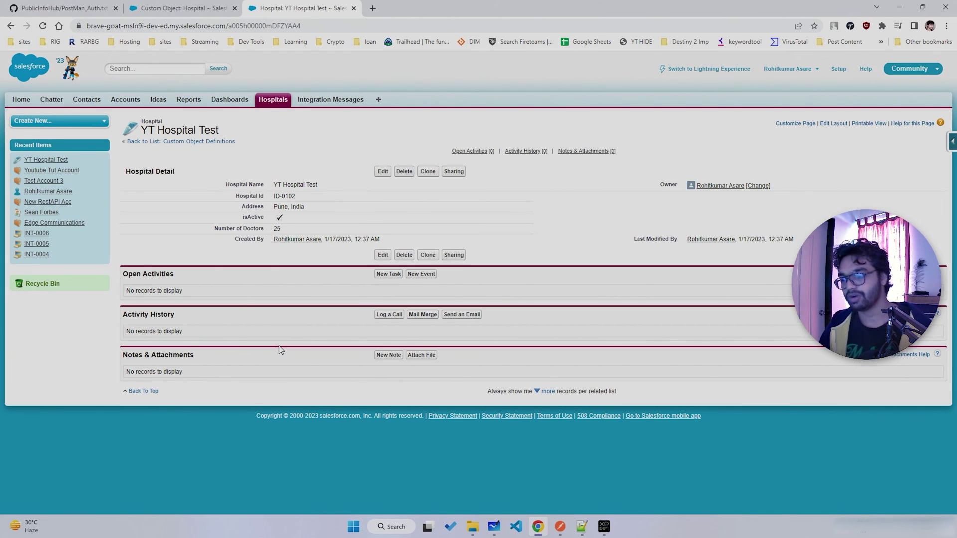
# - Return to Postman's Hospital__c Create Account request and hide the Console request log
pyautogui.click(560, 526)
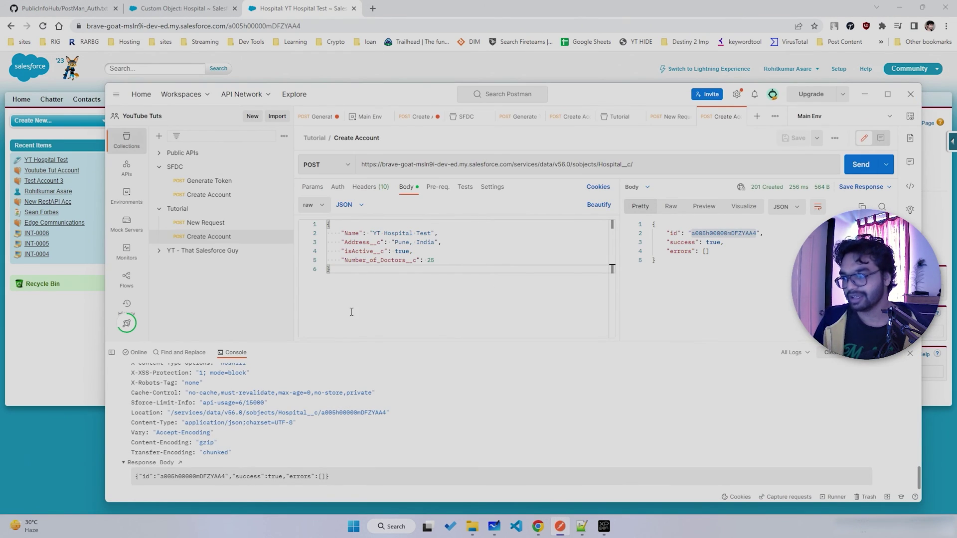
pyautogui.hotkey('ctrl', 'alt', 'c')
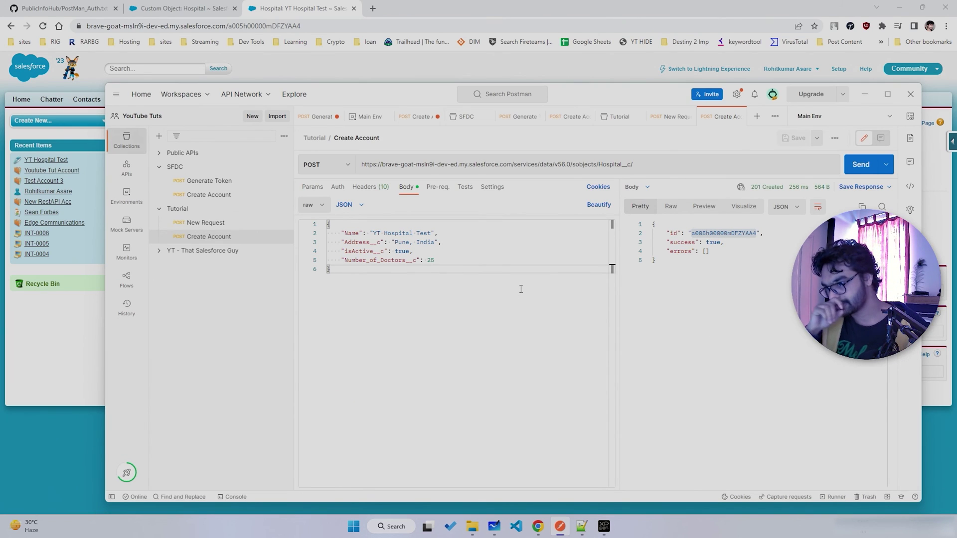